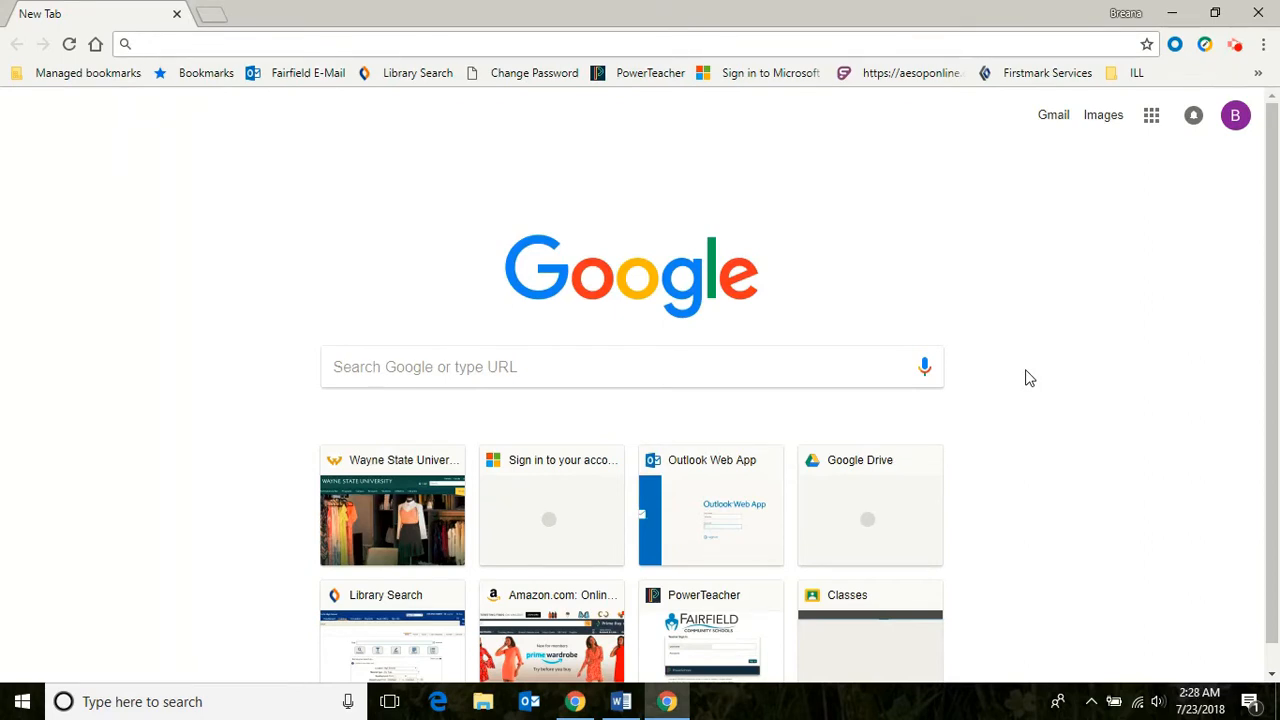
# Go to Google Drive and create a new blank Google Form.
pyautogui.click(1151, 115)
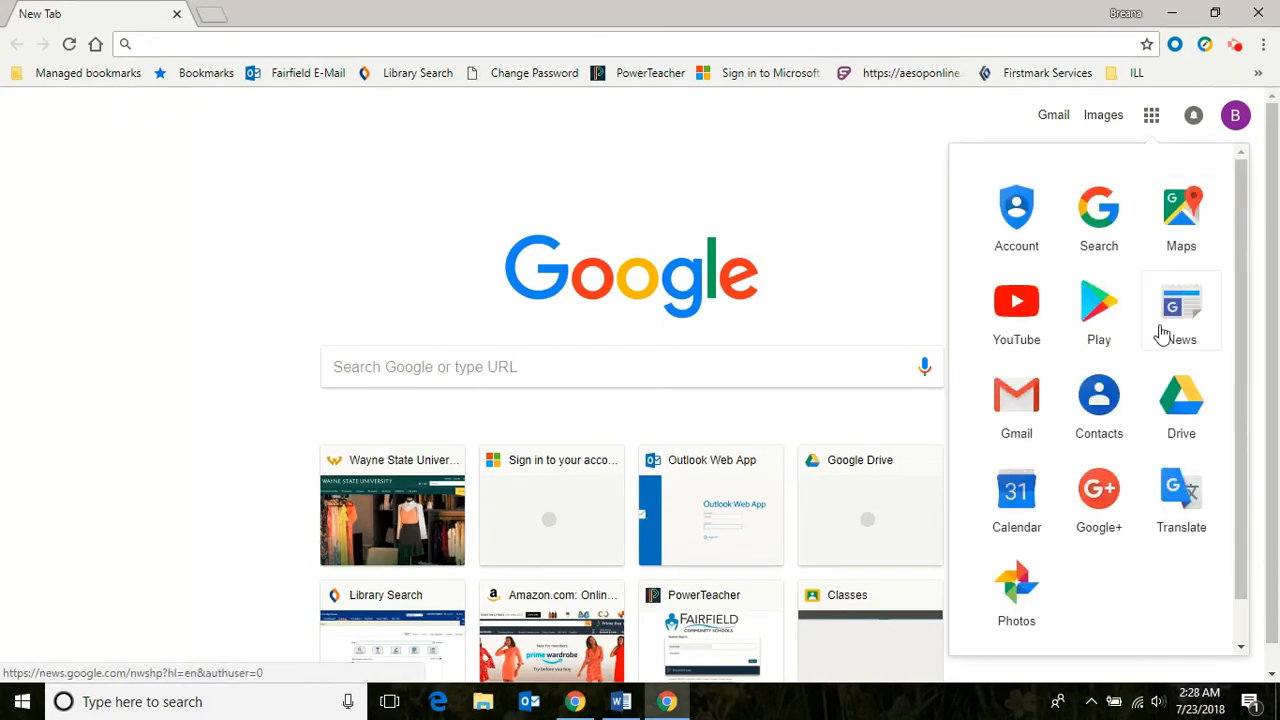
pyautogui.click(1178, 395)
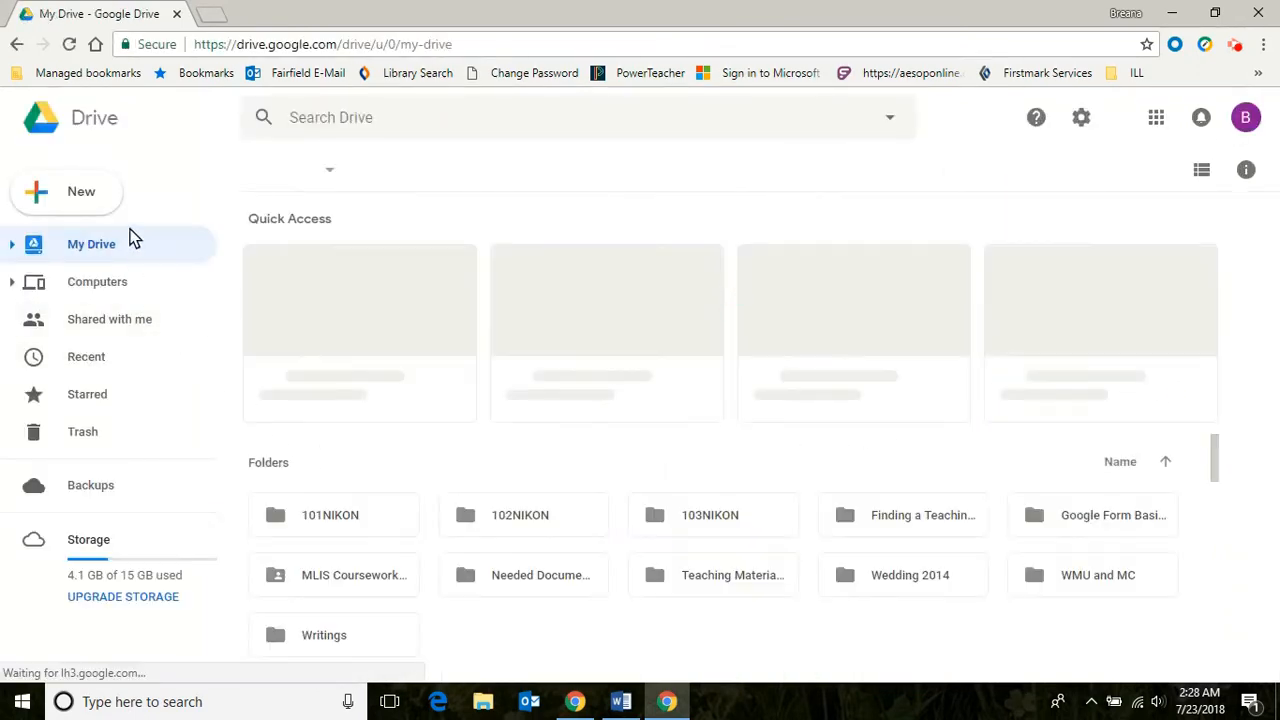
pyautogui.click(93, 200)
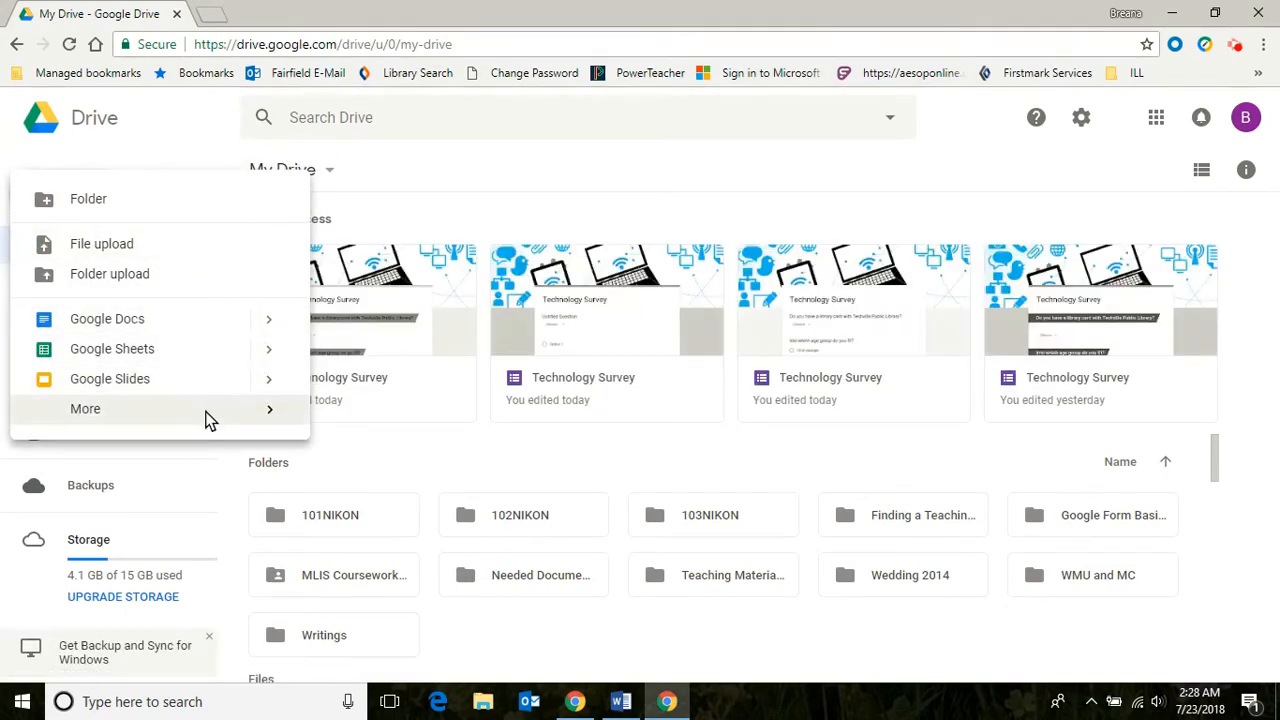
pyautogui.moveTo(250, 418)
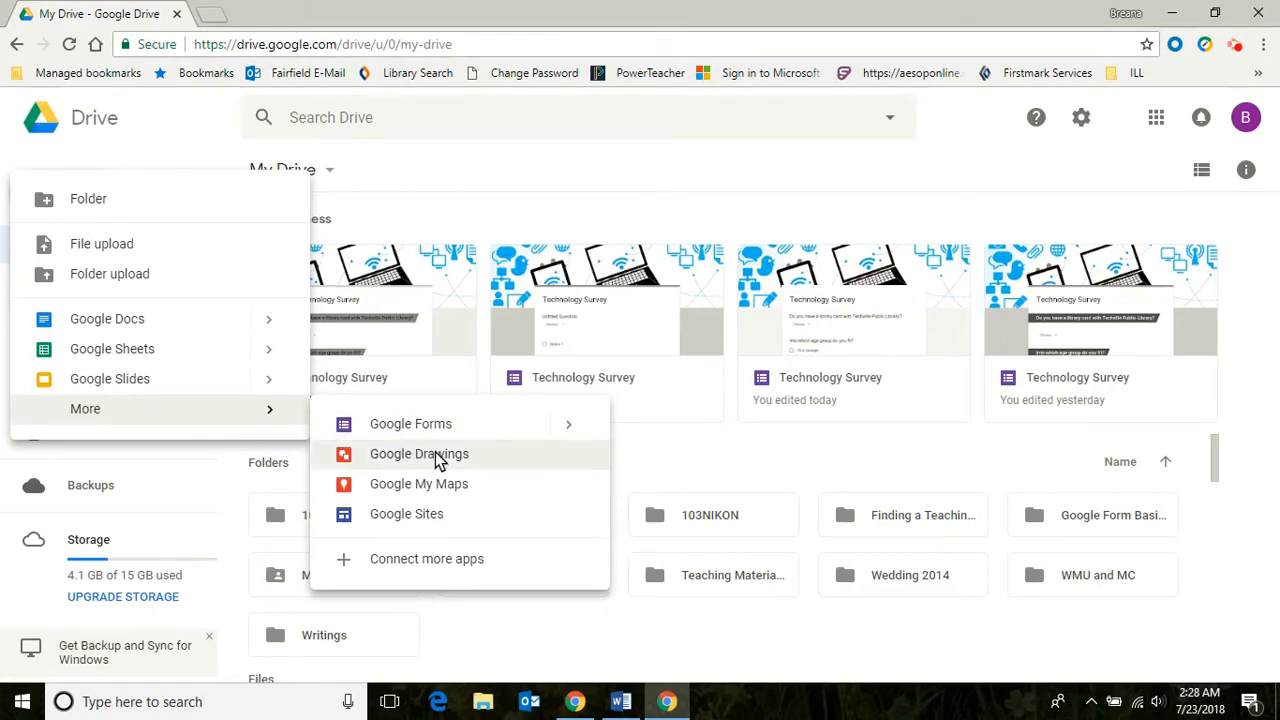
pyautogui.moveTo(565, 428)
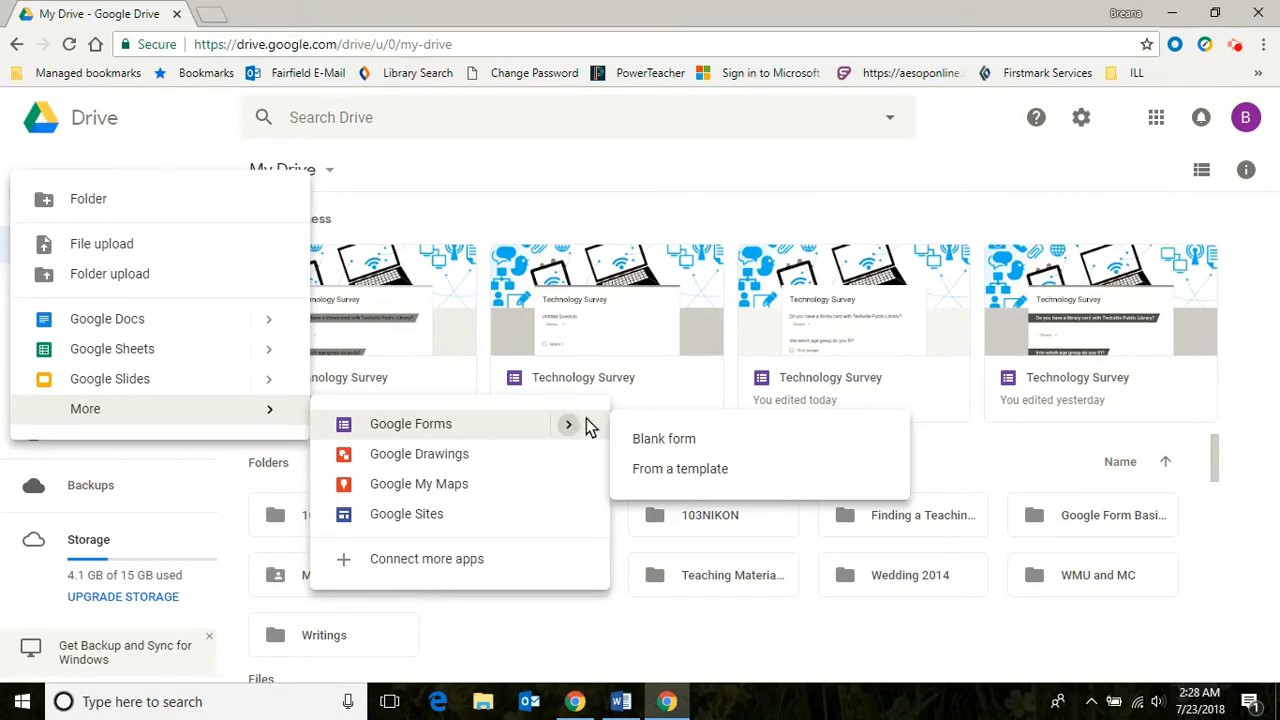
pyautogui.click(660, 441)
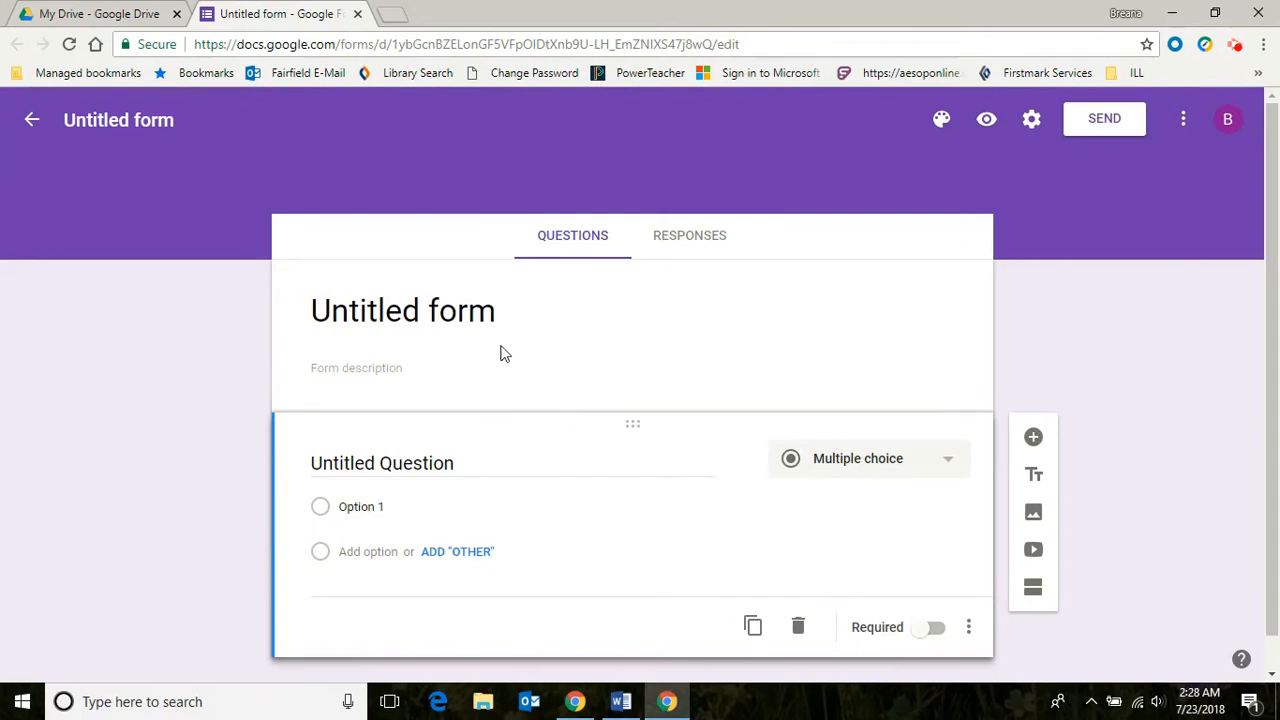
# Title the form "Technology Survey" and apply the same name to the form file.
pyautogui.click(475, 311)
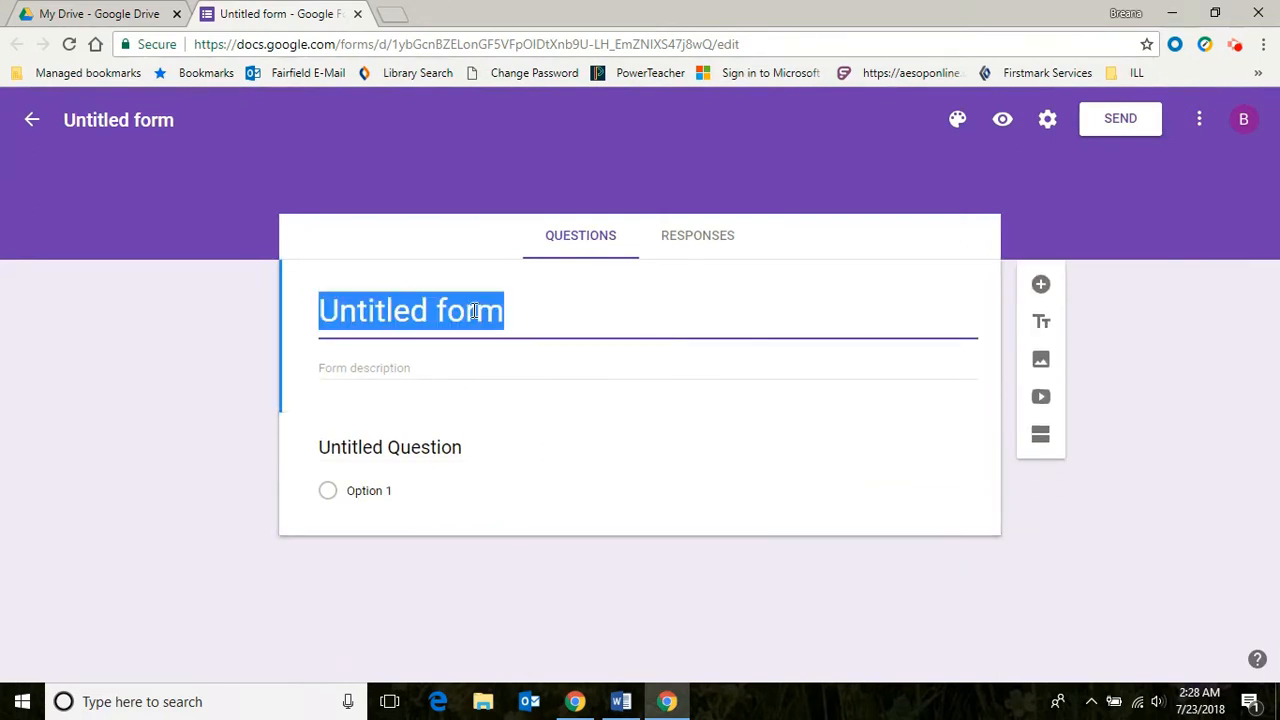
pyautogui.write('Tech')
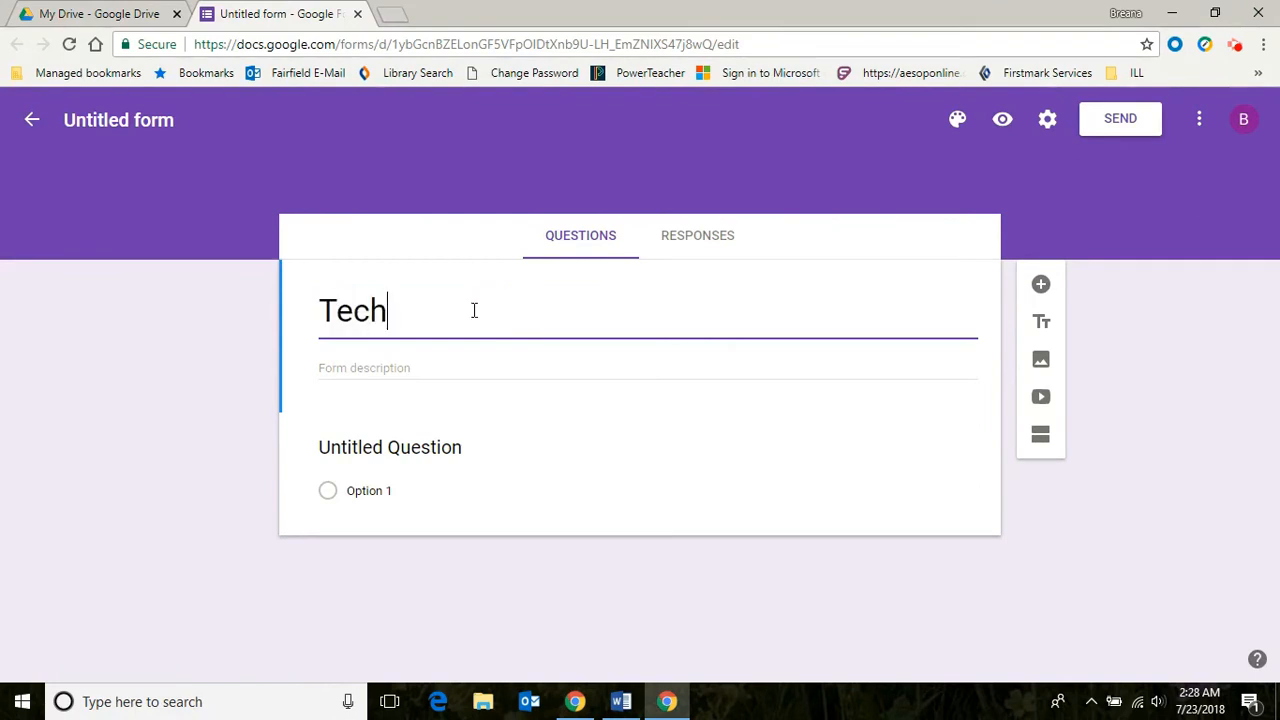
pyautogui.write('nology Survey')
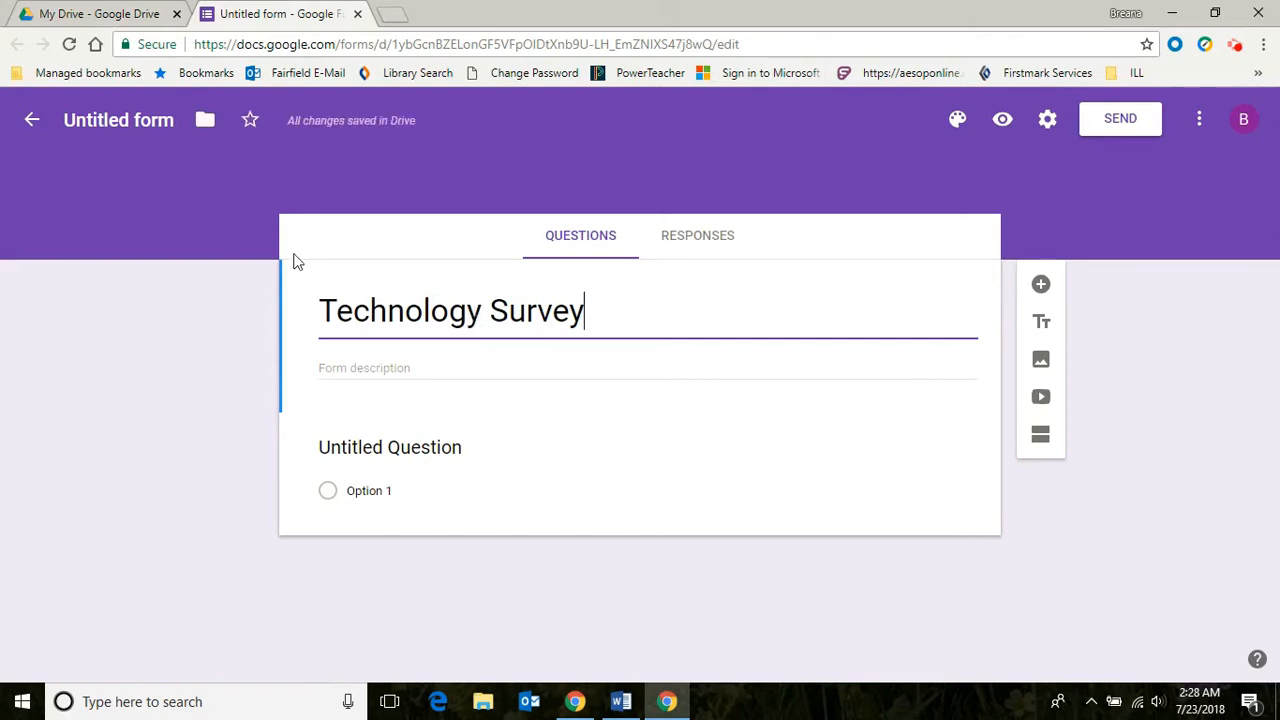
pyautogui.click(158, 120)
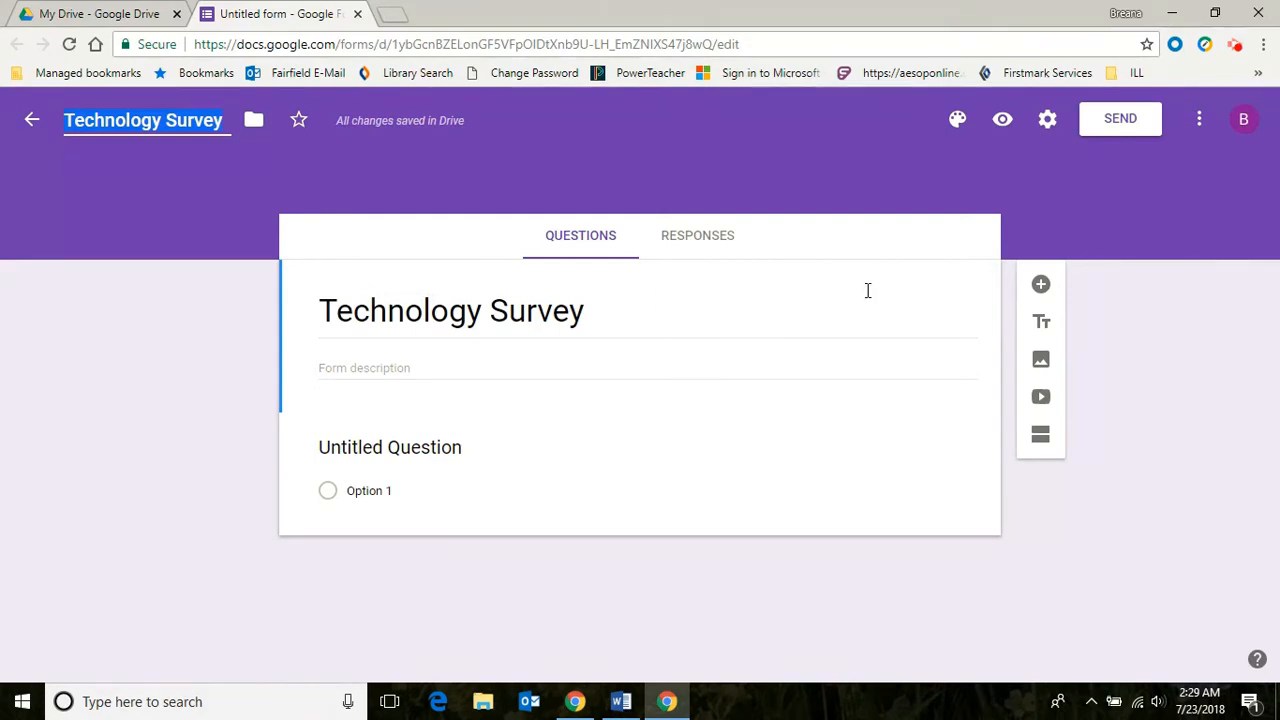
# In the form's presentation settings, enable the progress bar and disable the link to submit another response.
pyautogui.click(1049, 121)
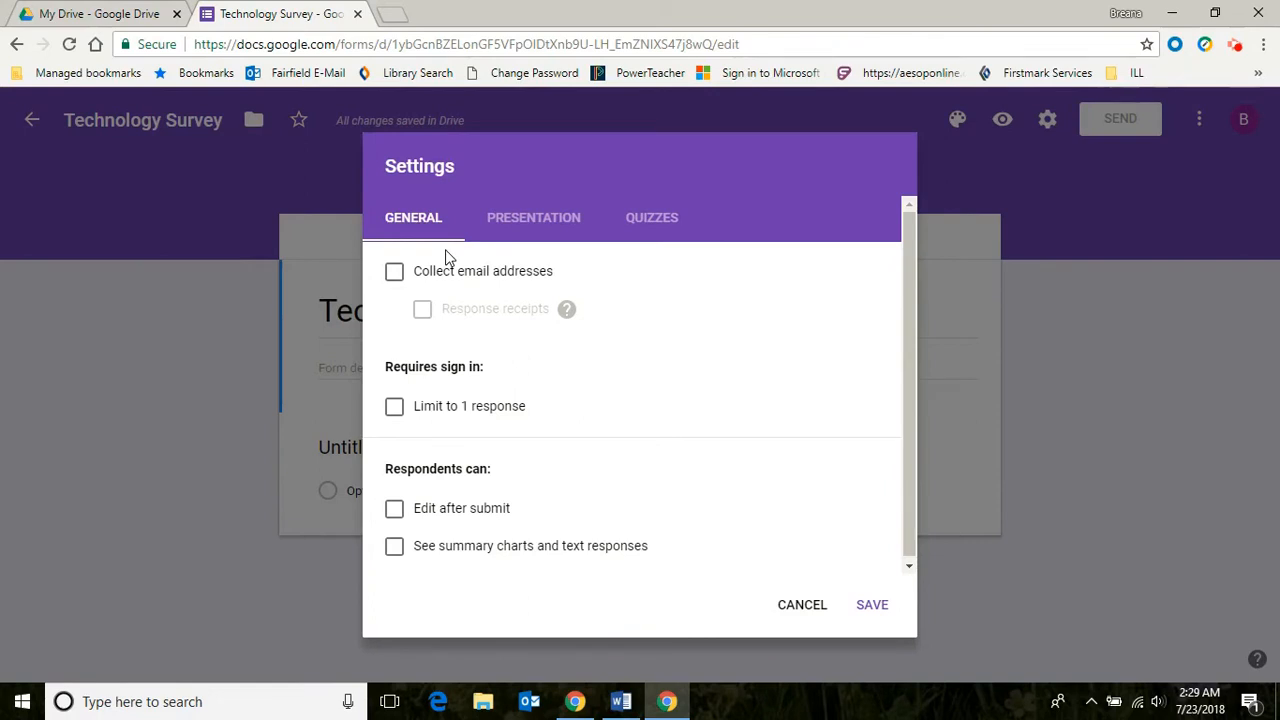
pyautogui.click(394, 272)
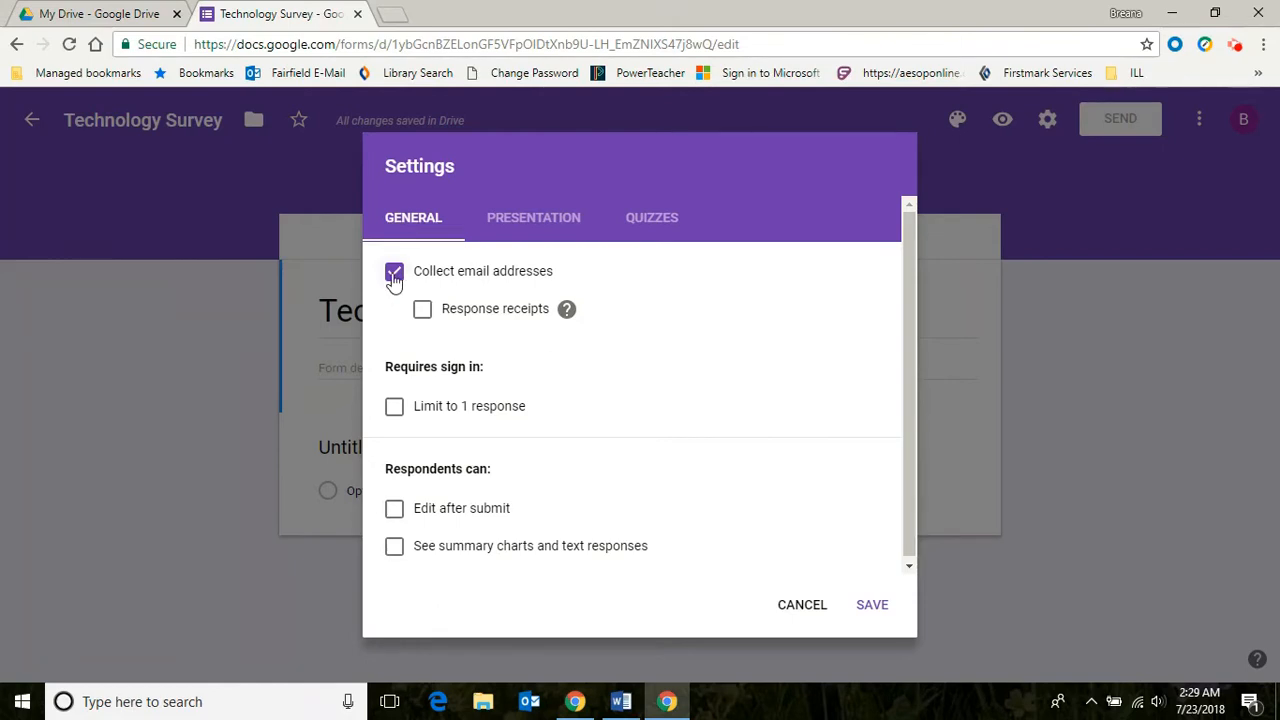
pyautogui.click(394, 275)
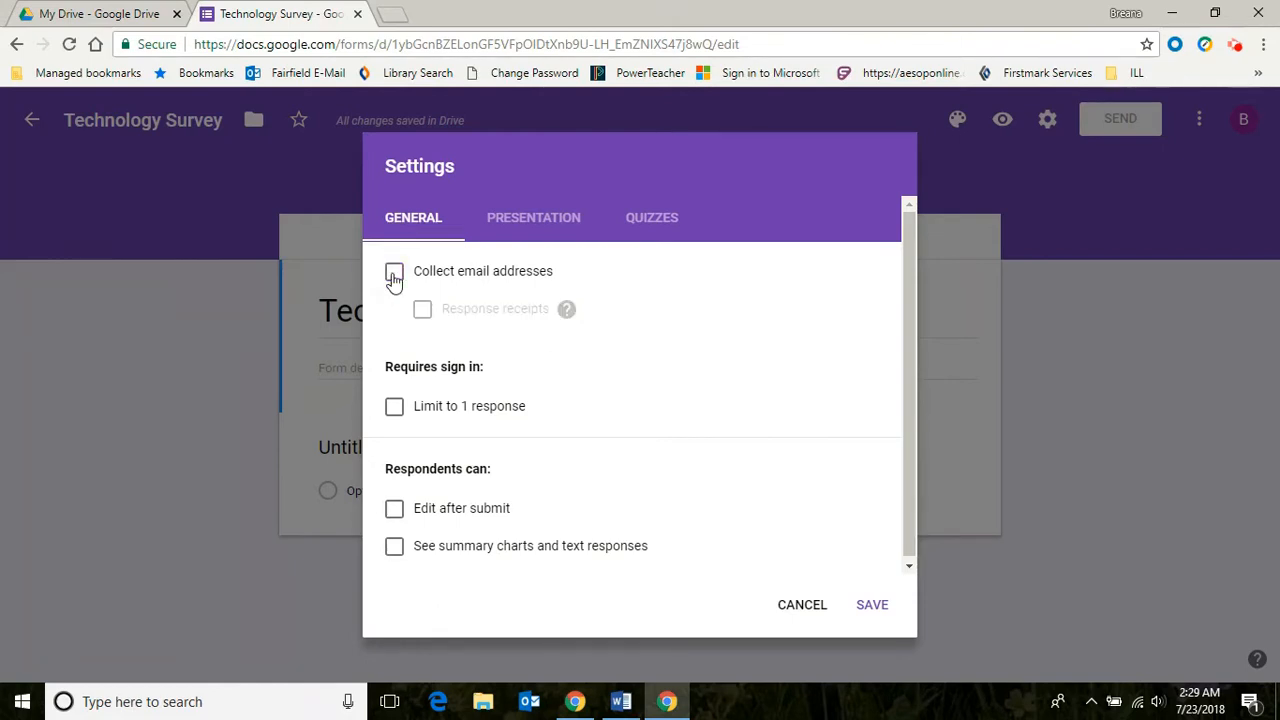
pyautogui.click(548, 215)
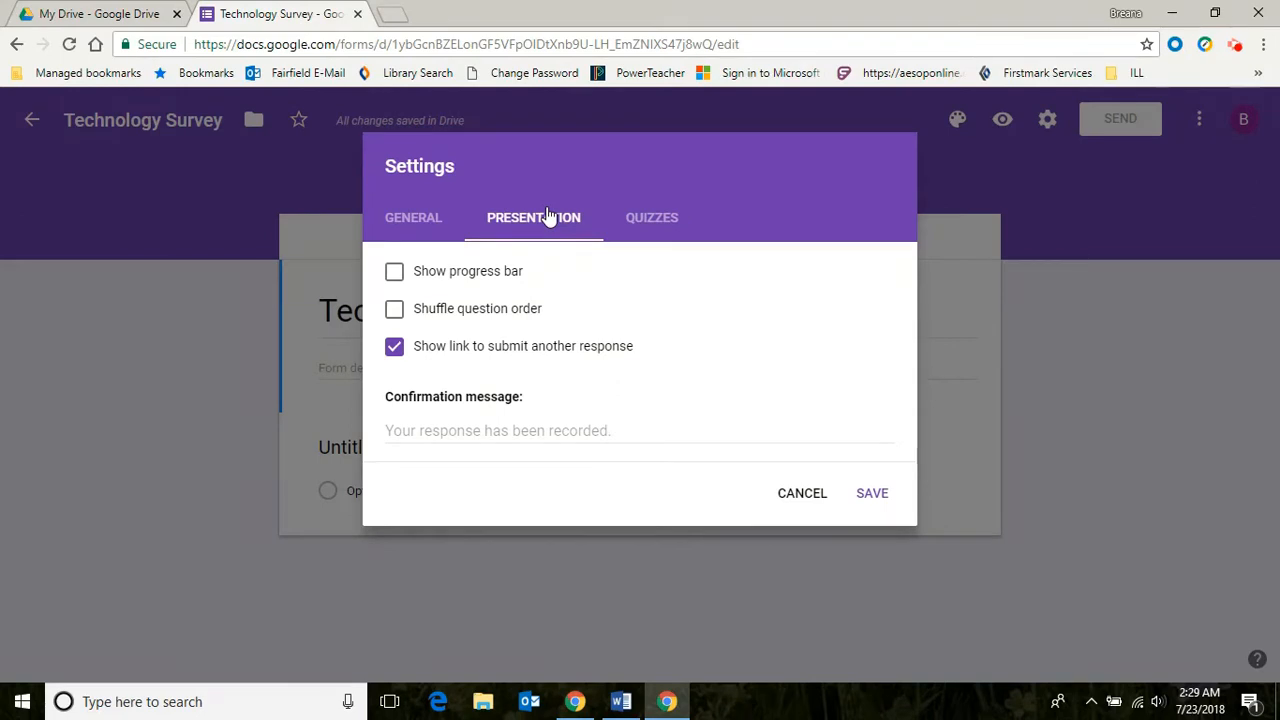
pyautogui.click(396, 280)
pyautogui.click(393, 350)
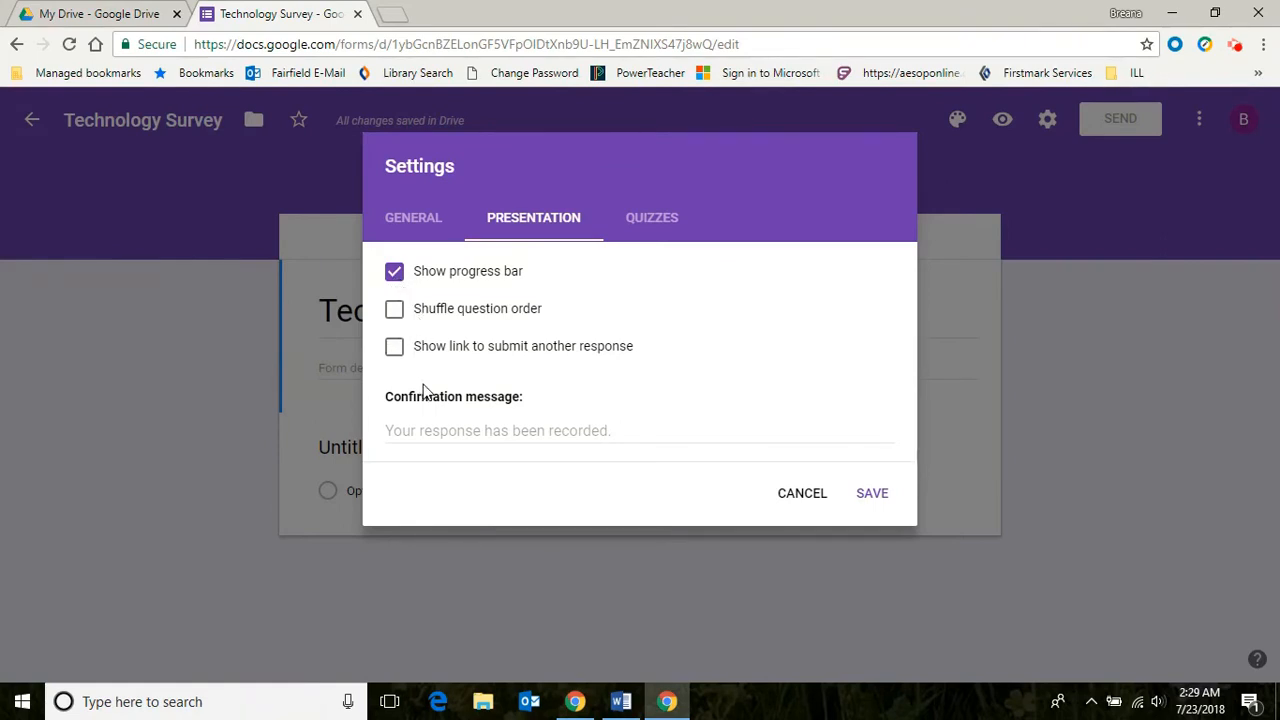
# Set the confirmation message to "Thank you for completing our survey." and save the form settings.
pyautogui.click(463, 423)
pyautogui.write('Thank you for completing our survey.')
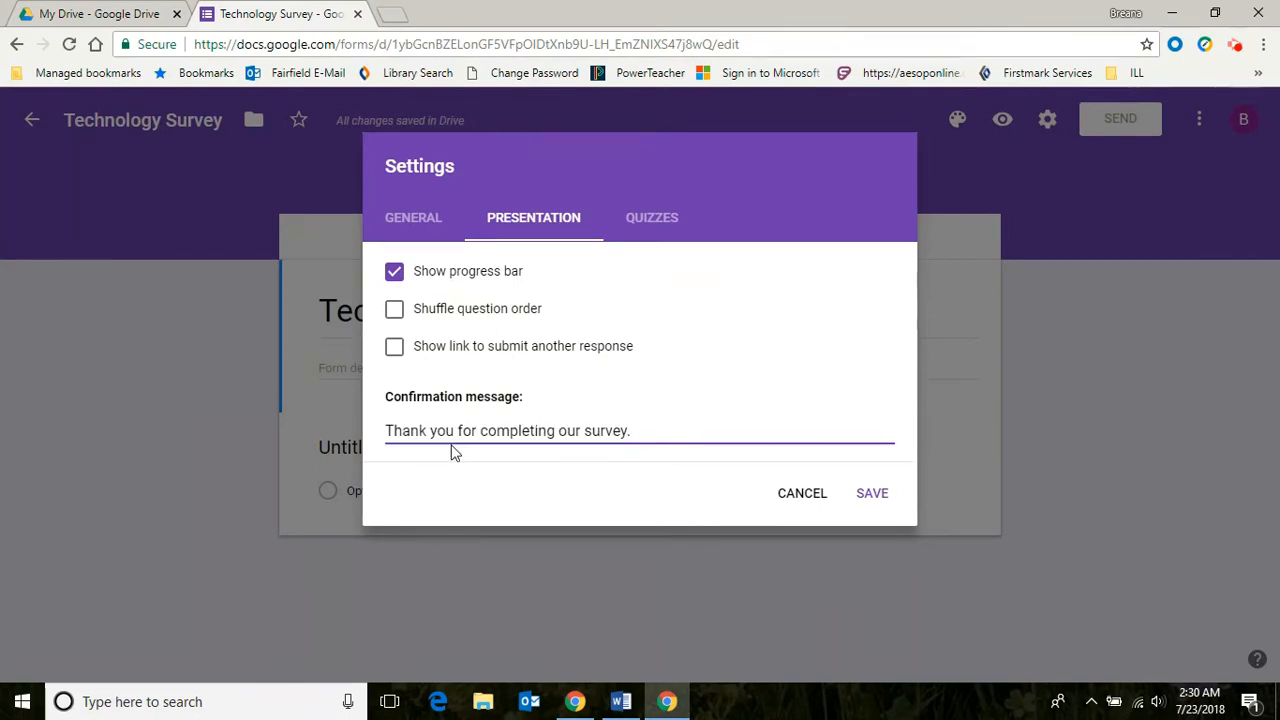
pyautogui.click(871, 494)
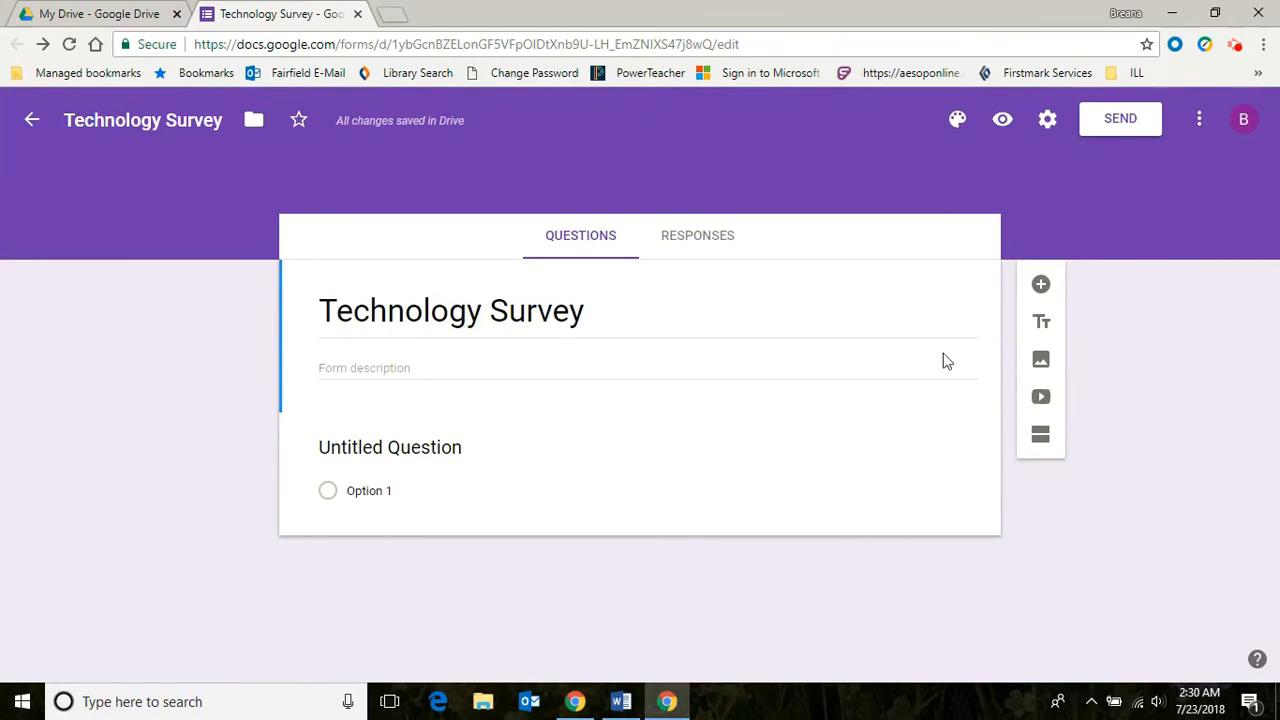
# Set the form's theme color to red with the darkest matching background shade.
pyautogui.click(958, 120)
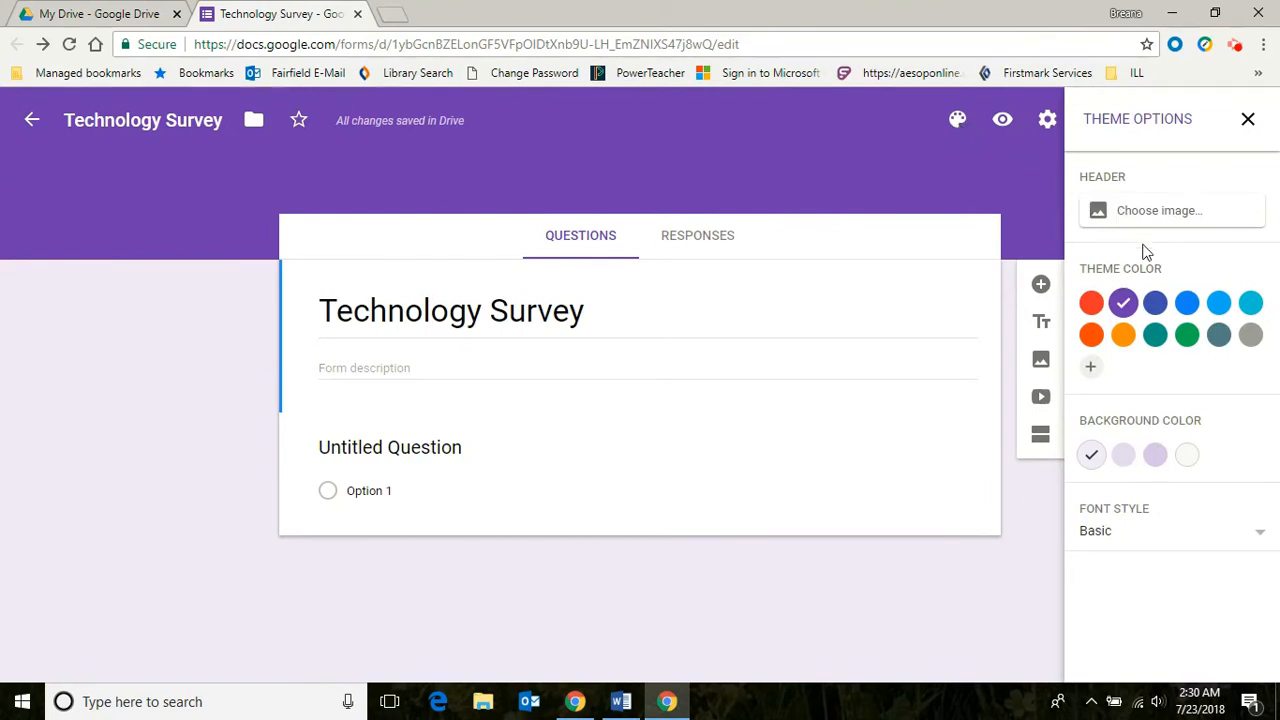
pyautogui.click(1091, 302)
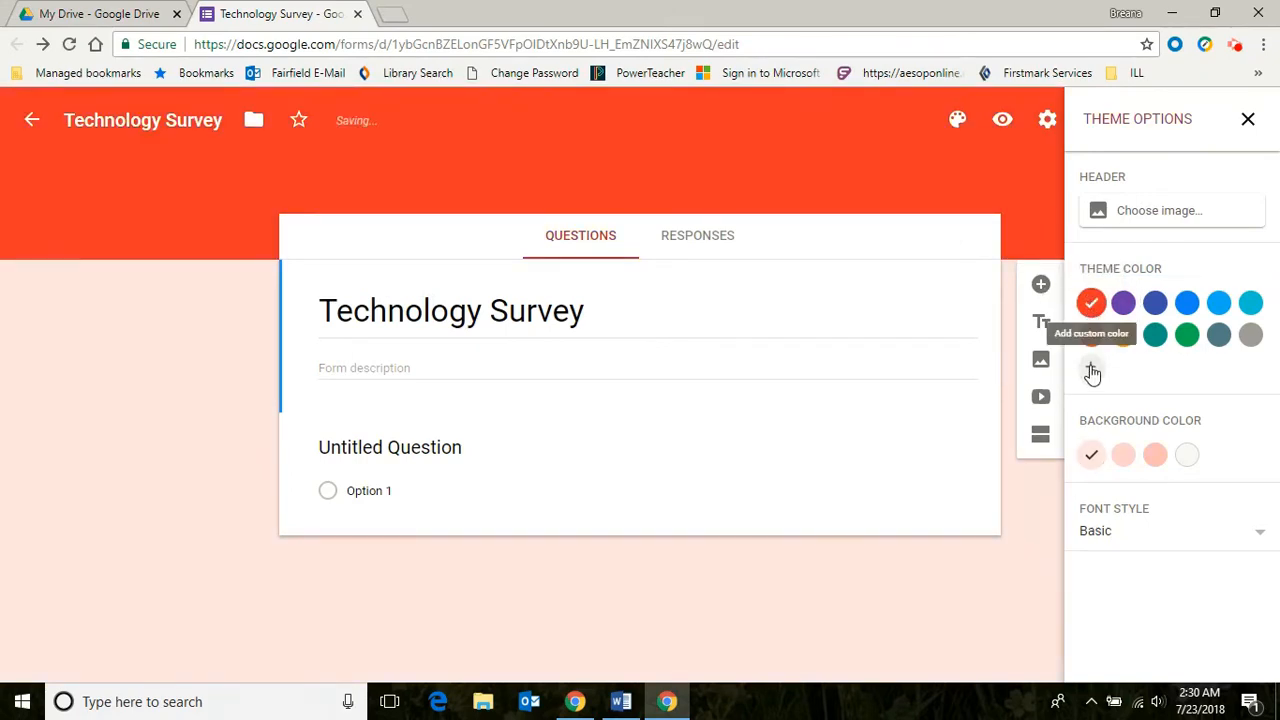
pyautogui.click(1123, 456)
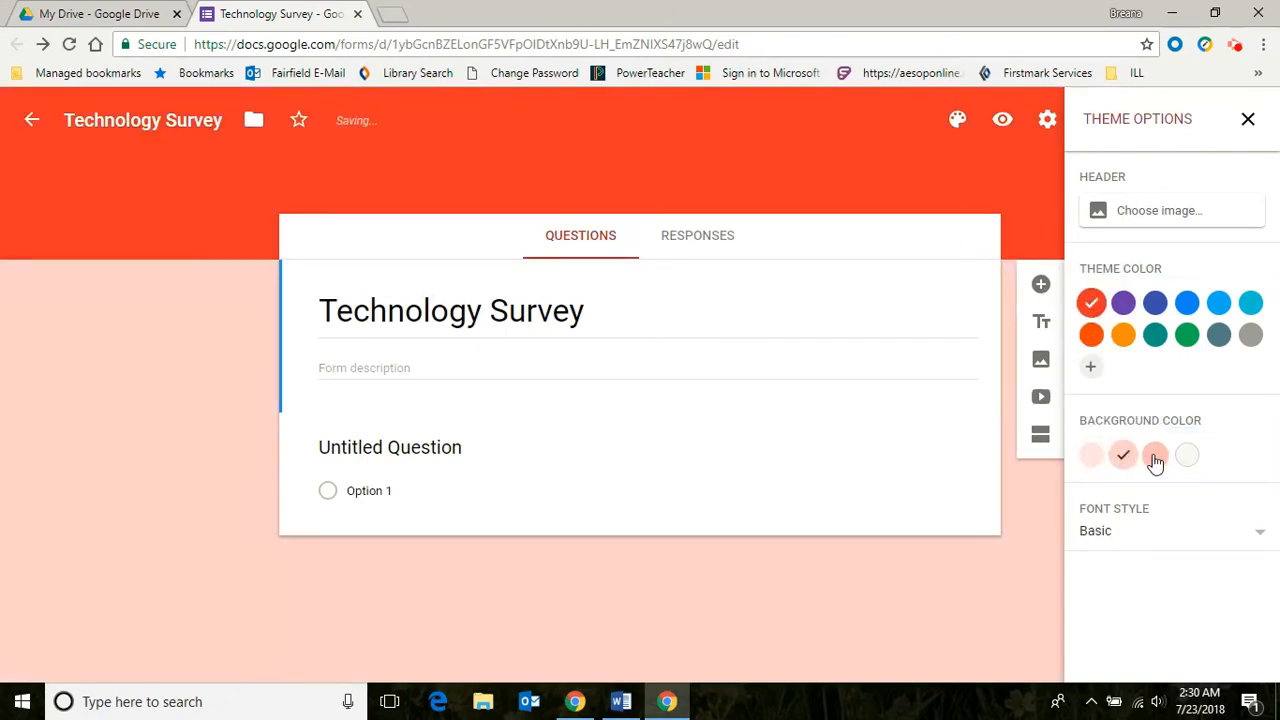
pyautogui.click(1155, 456)
# Add a custom blue theme color, about #81a3d5, and choose its darkest background shade.
pyautogui.click(1090, 367)
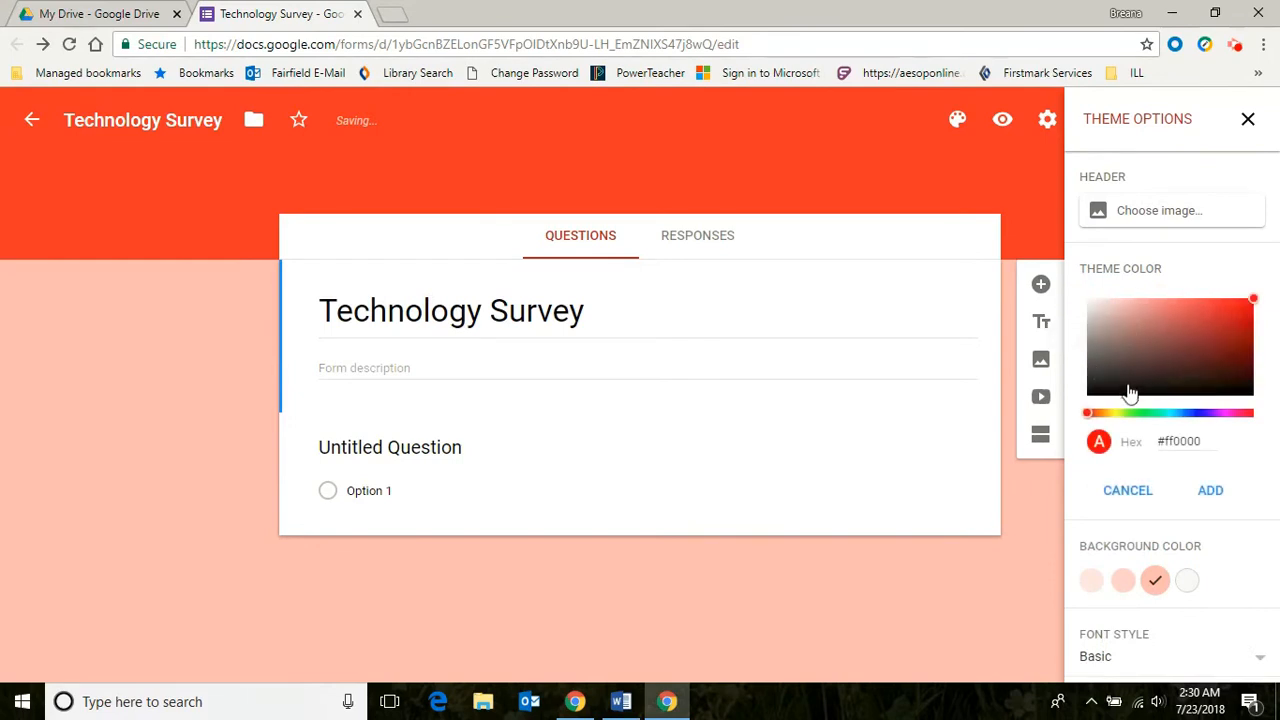
pyautogui.moveTo(1160, 413); pyautogui.dragTo(1190, 416)
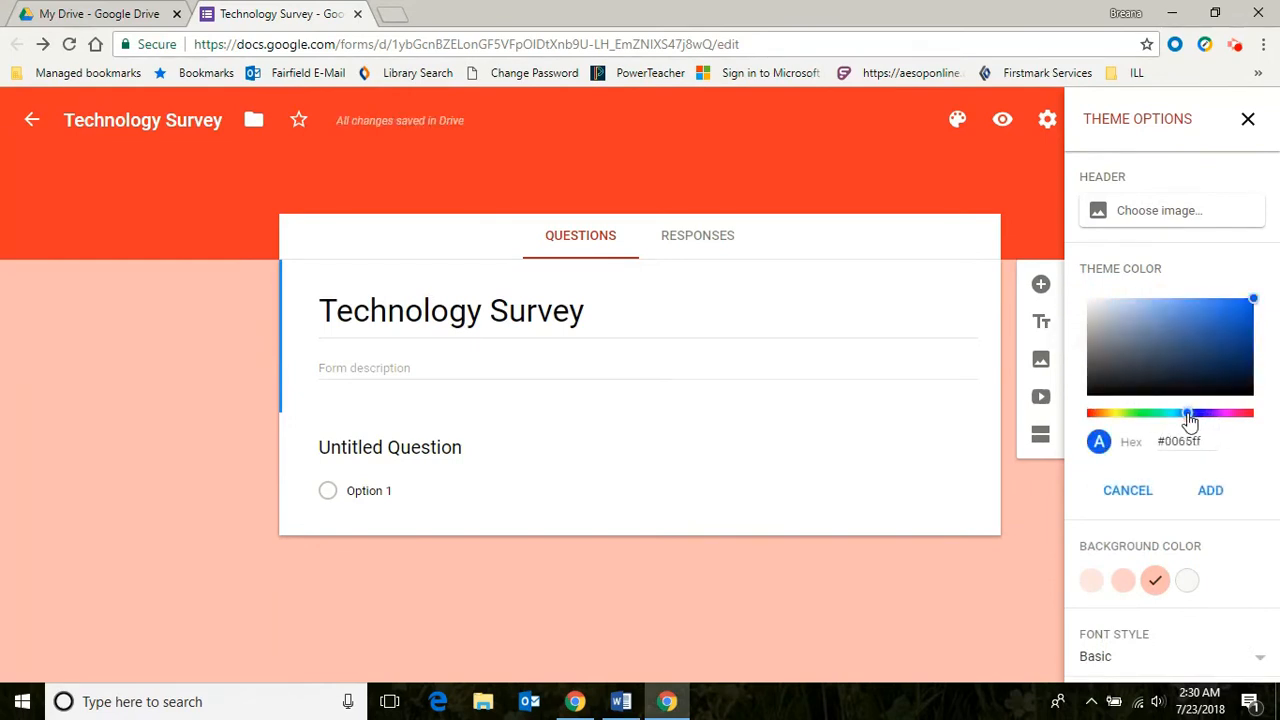
pyautogui.moveTo(1253, 300); pyautogui.dragTo(1151, 314)
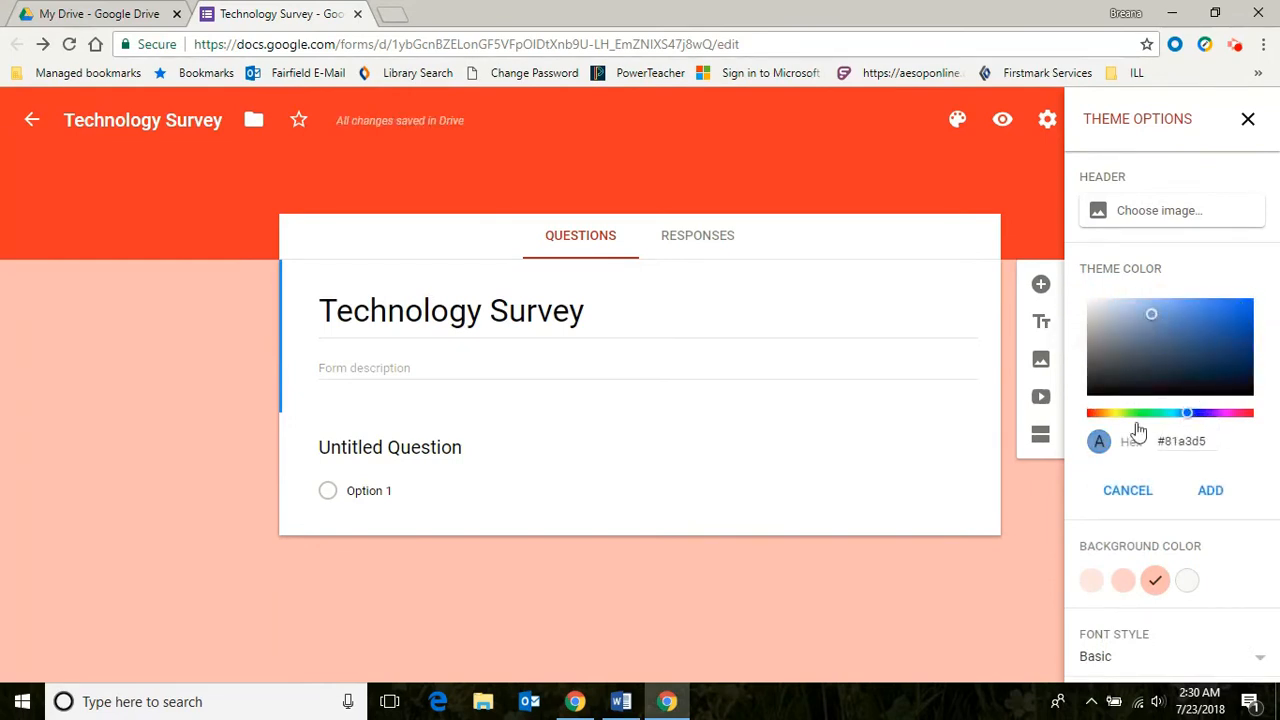
pyautogui.click(1211, 491)
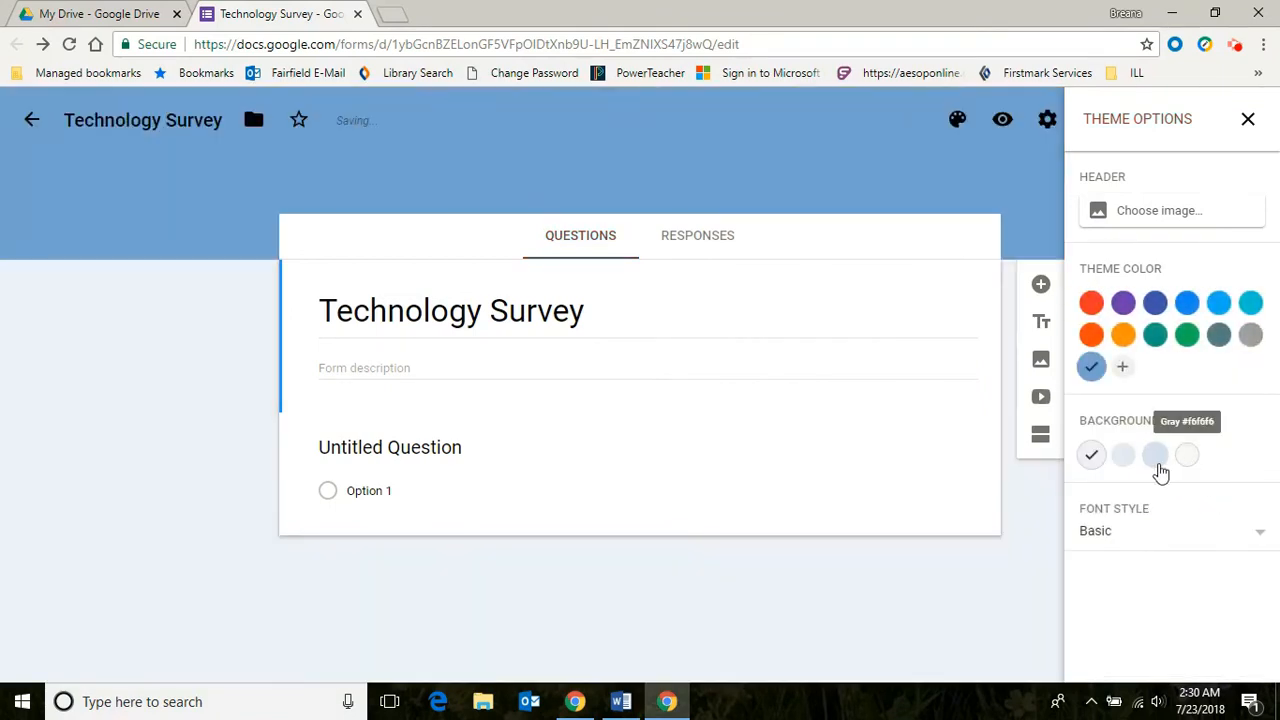
pyautogui.click(1124, 458)
pyautogui.click(1154, 457)
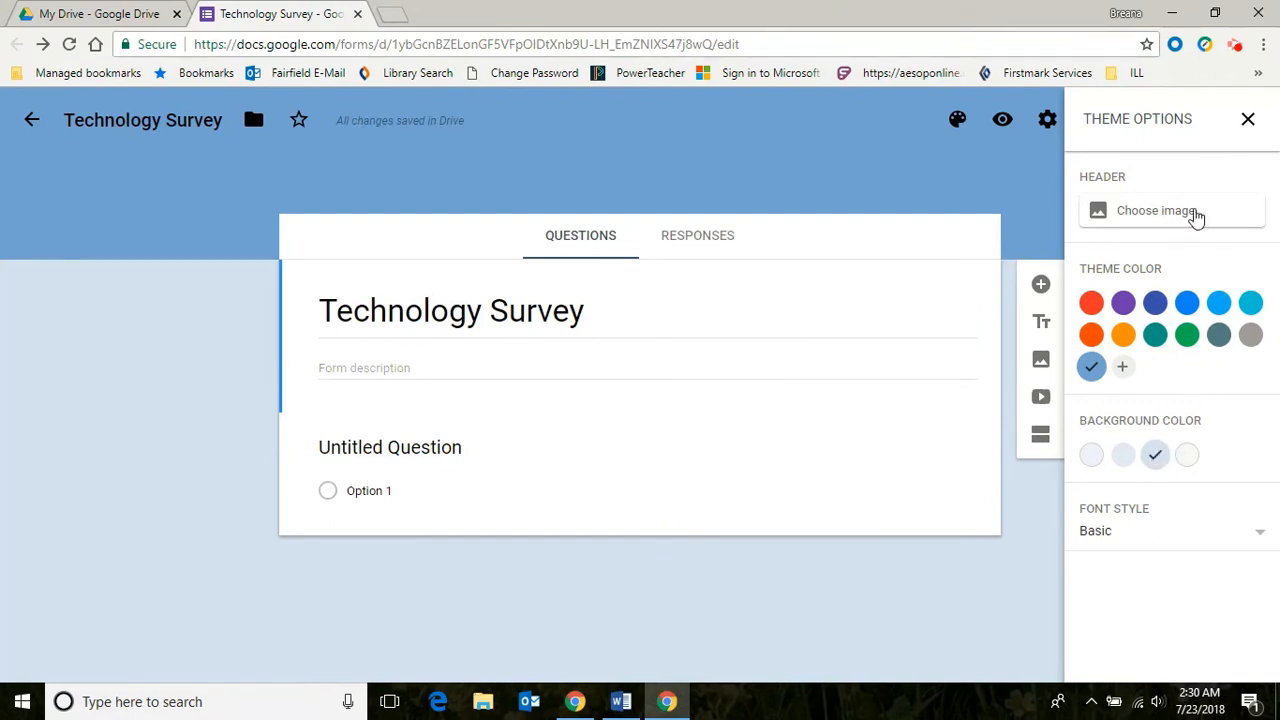
# Upload technology.png from the computer as the form's header image, keeping the default crop region.
pyautogui.click(1160, 211)
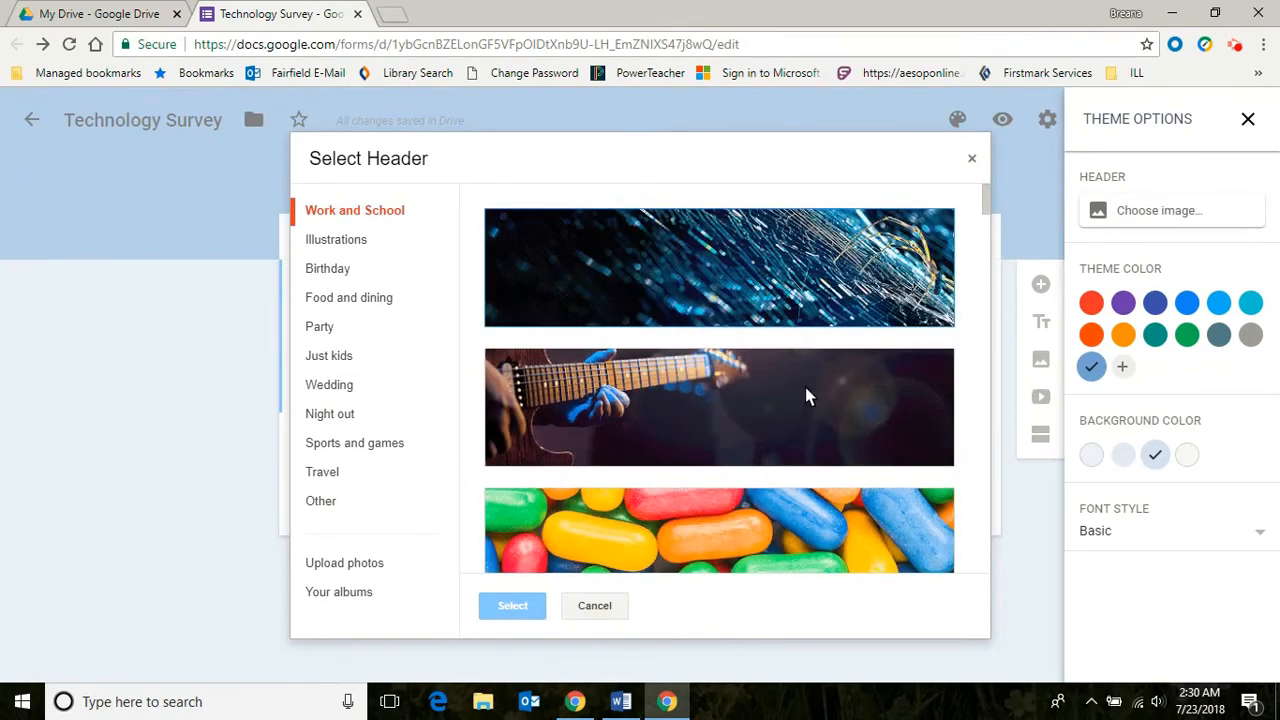
pyautogui.scroll(-3, 810, 350)
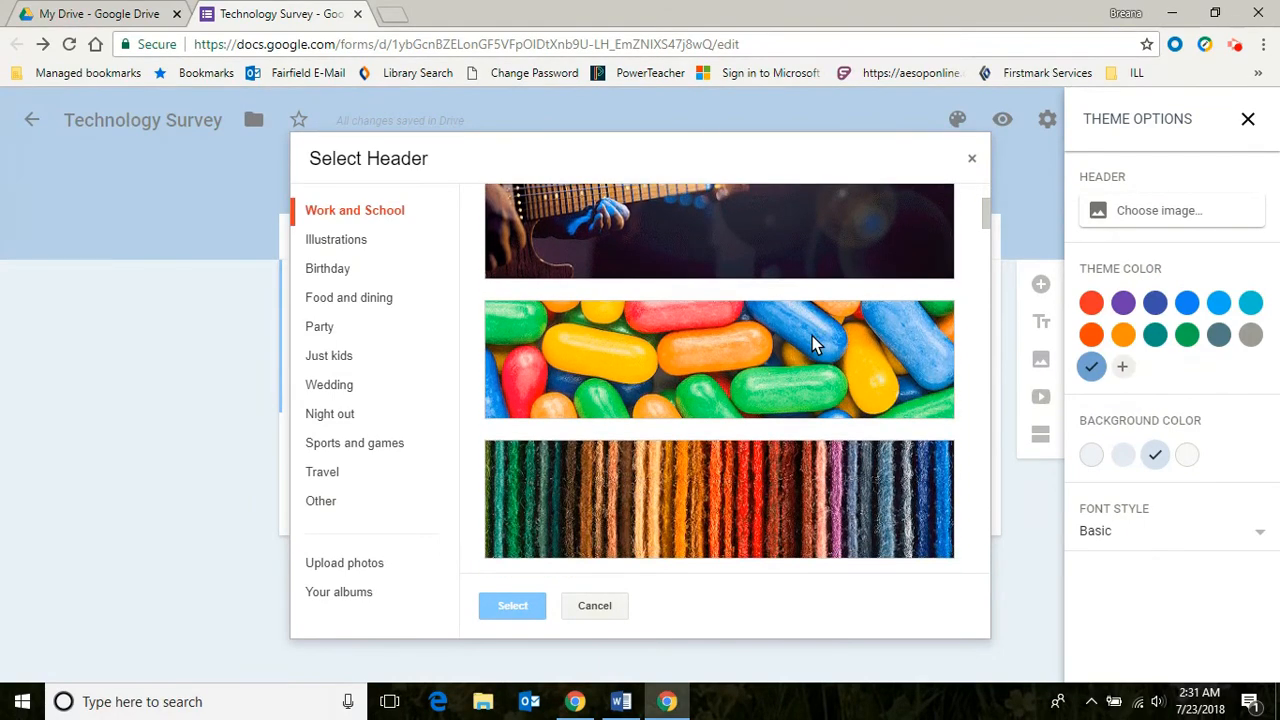
pyautogui.scroll(-1, 811, 355)
pyautogui.scroll(-3, 794, 380)
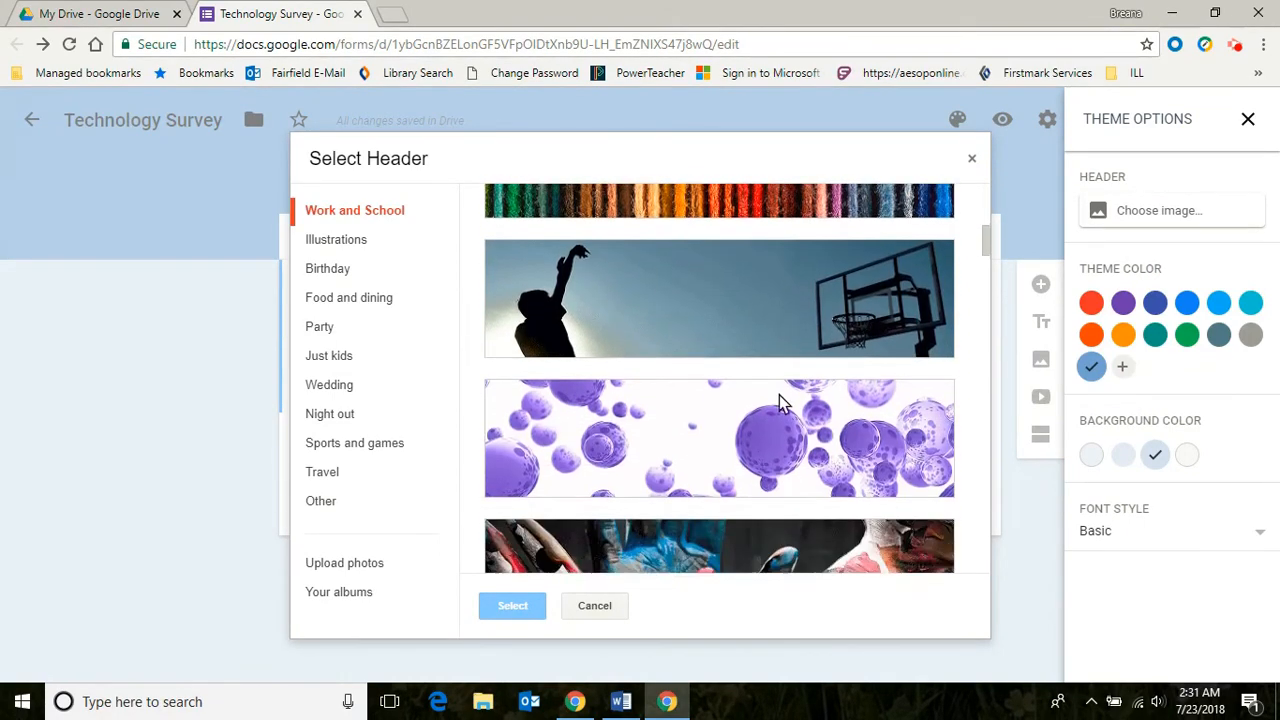
pyautogui.click(380, 565)
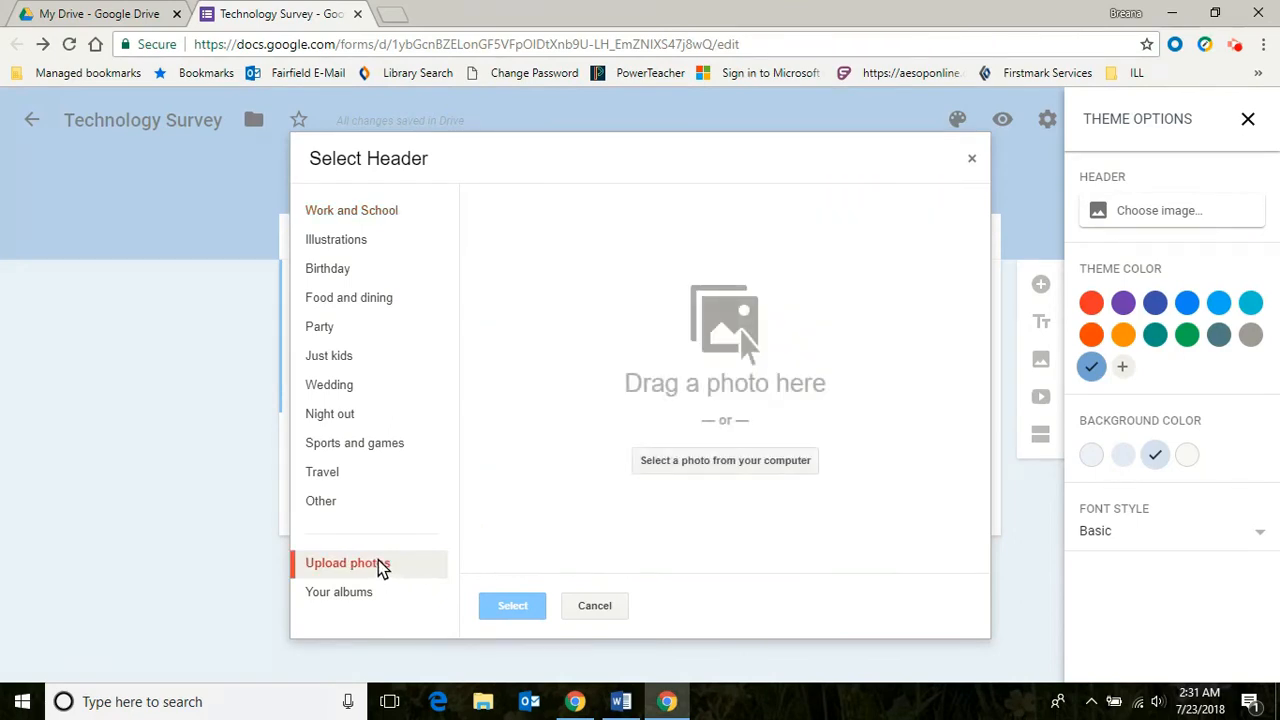
pyautogui.click(703, 455)
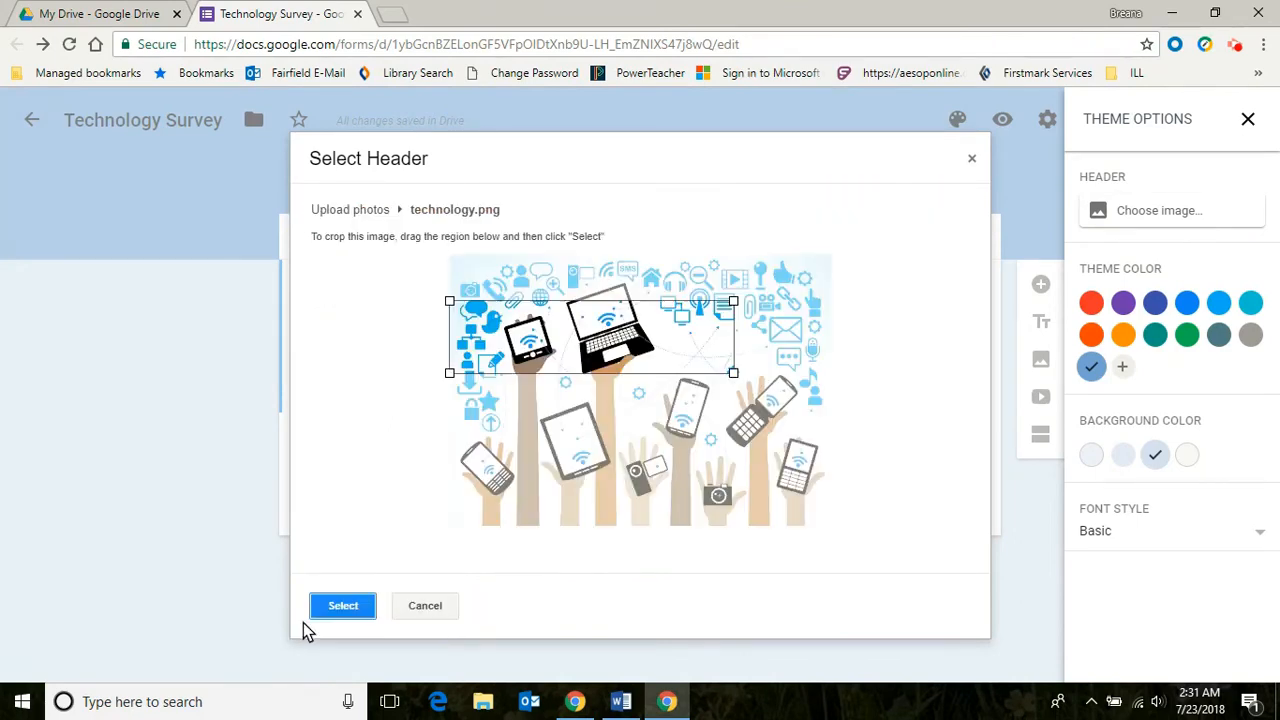
pyautogui.click(340, 606)
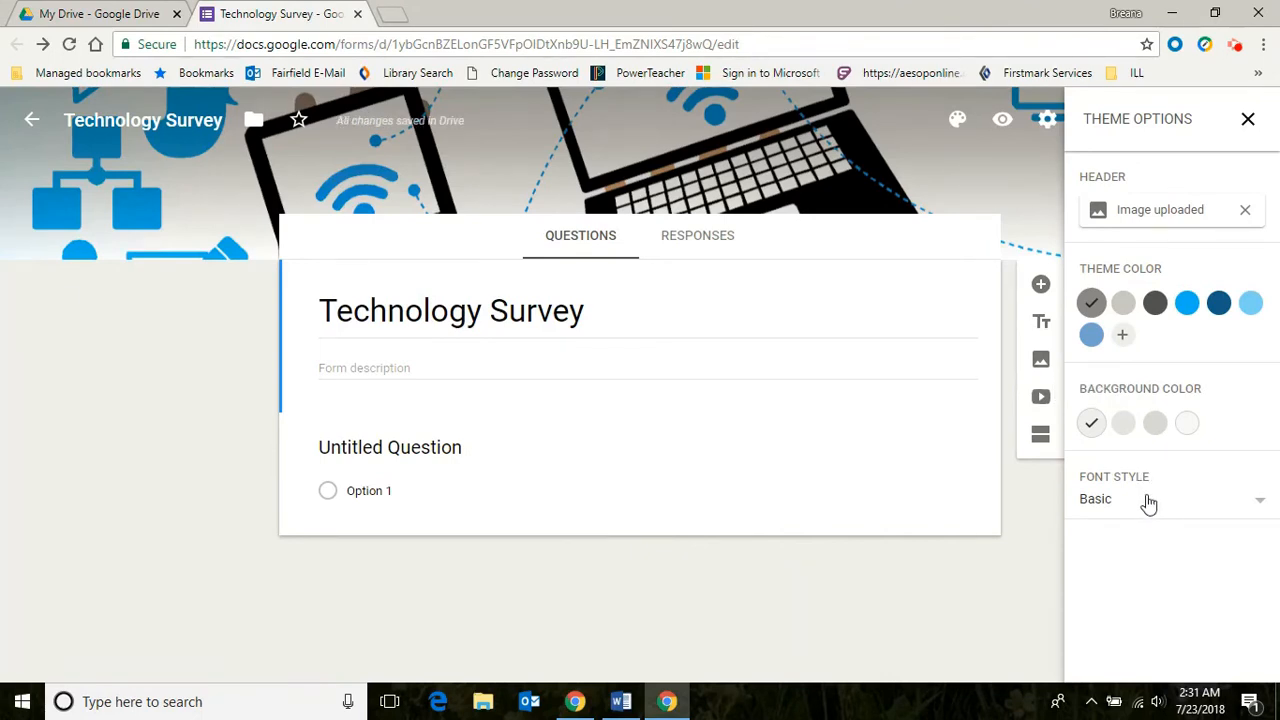
# Try the Decorative font style on the form and switch it back to Basic.
pyautogui.click(1268, 508)
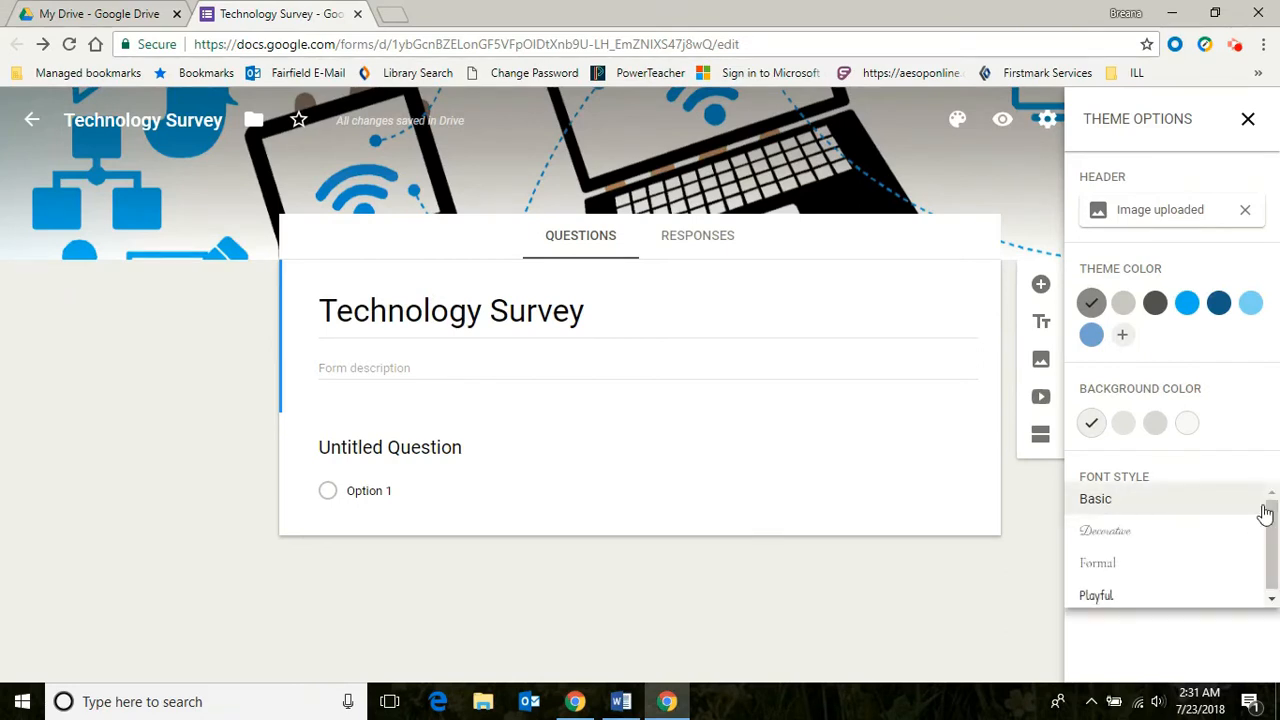
pyautogui.click(1103, 540)
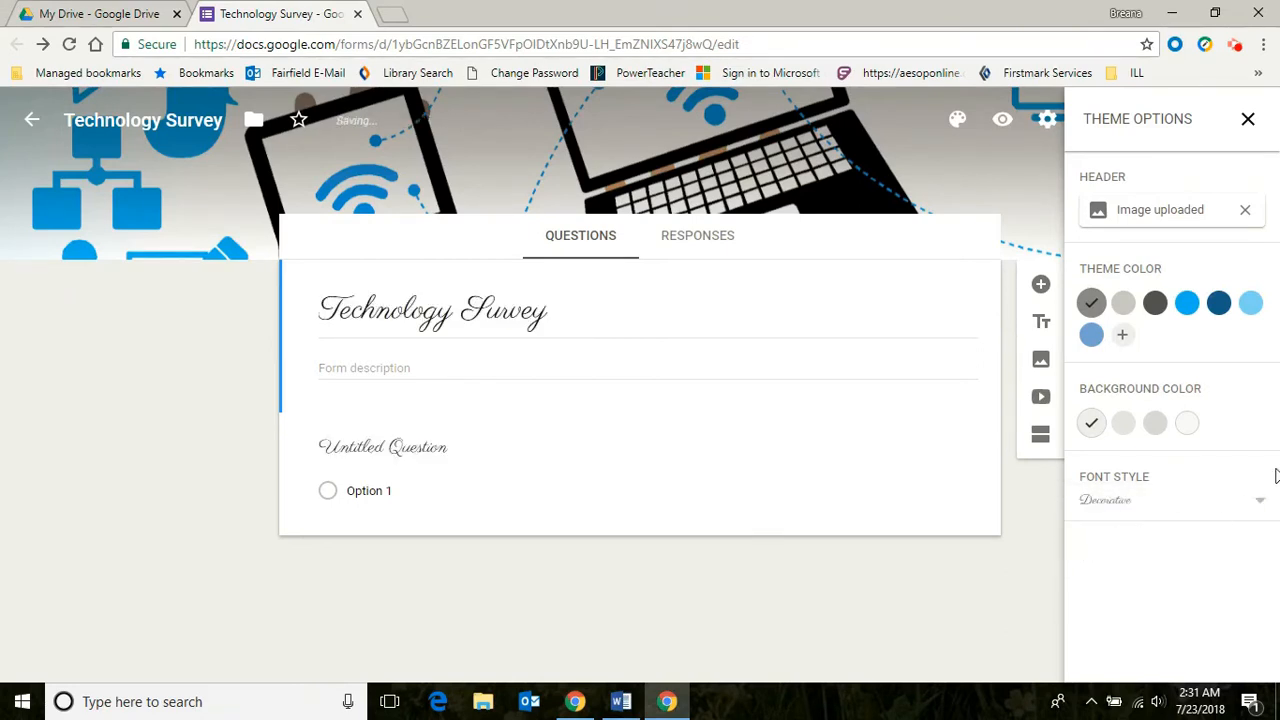
pyautogui.click(1258, 508)
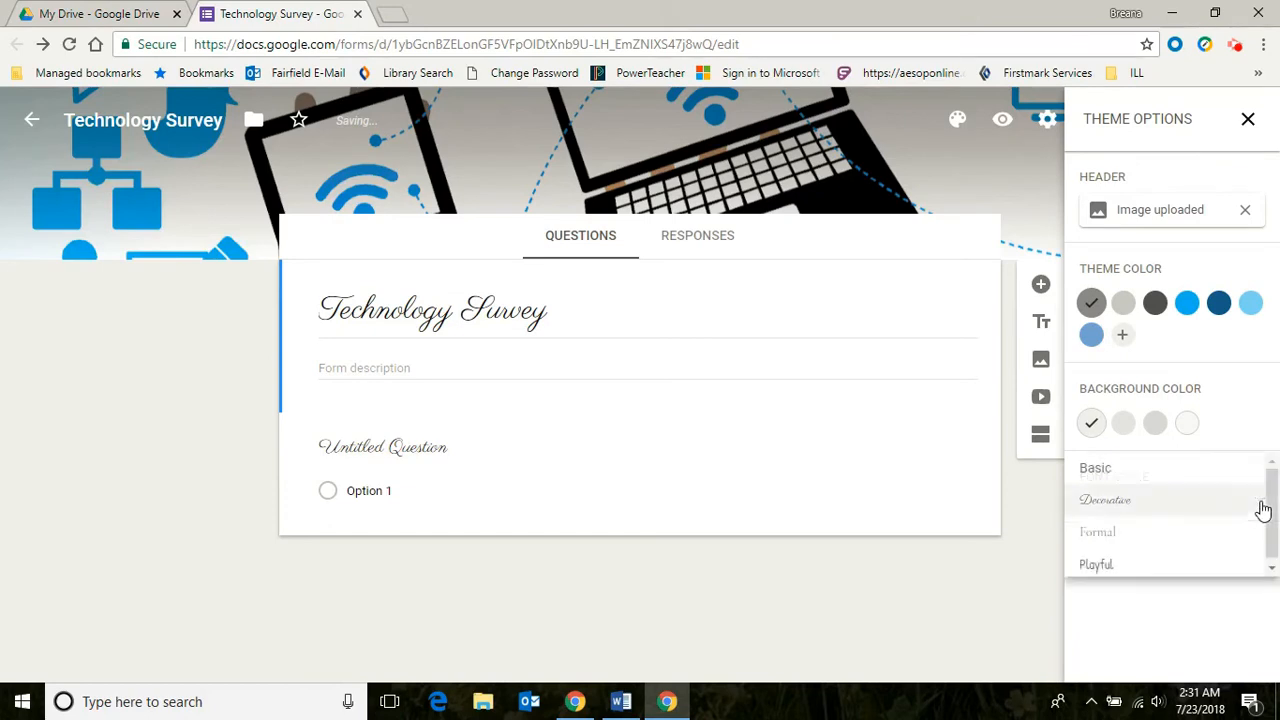
pyautogui.click(1138, 472)
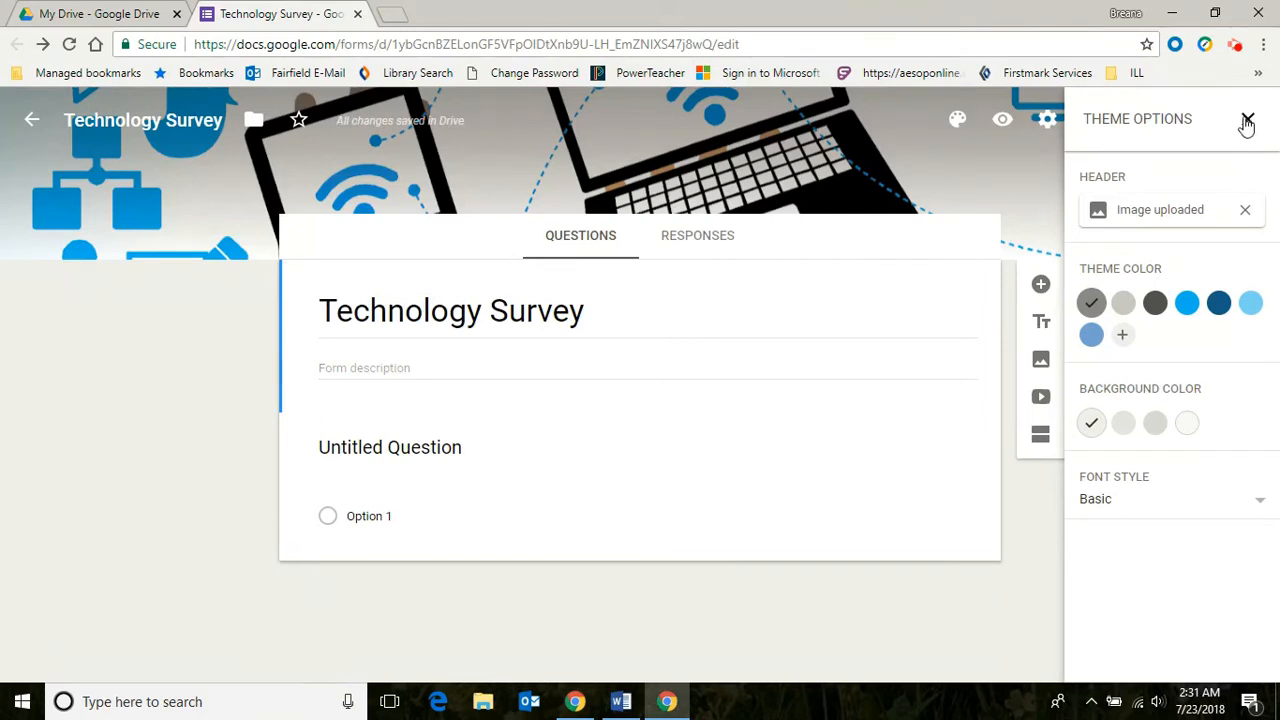
# Close the theme options, preview the survey as respondents see it, and return to the form editor.
pyautogui.click(1248, 119)
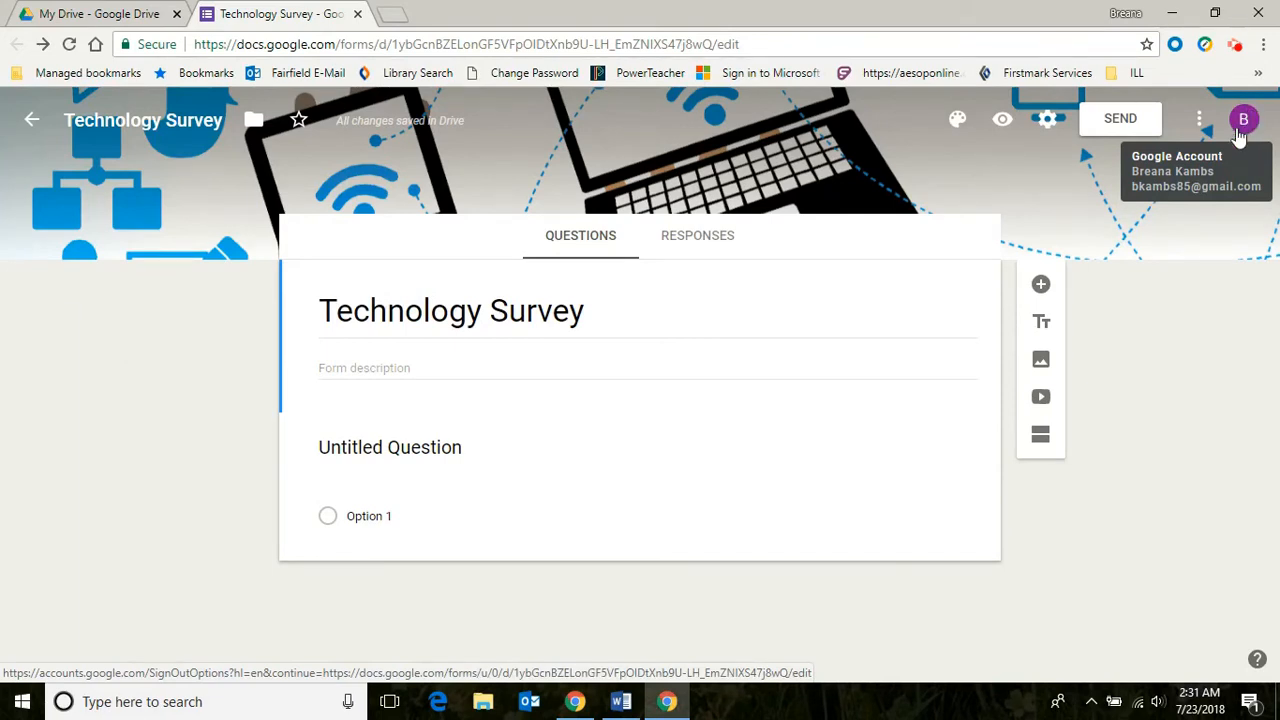
pyautogui.click(1008, 122)
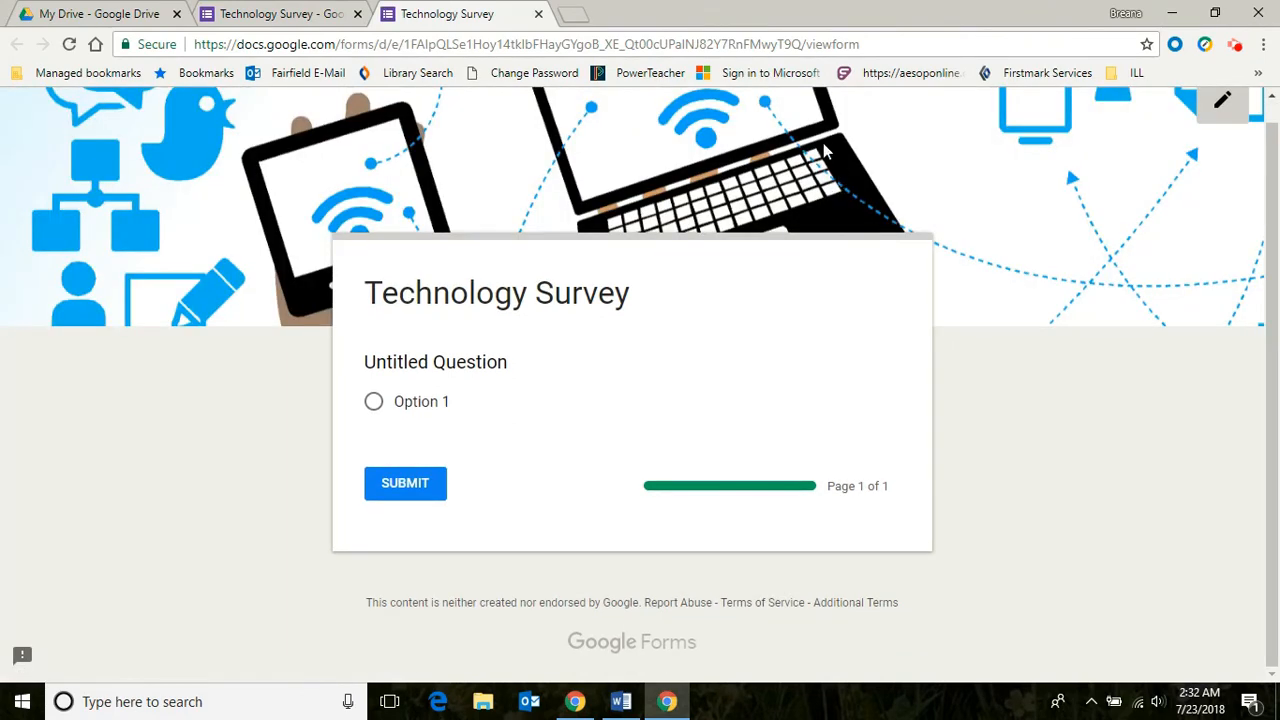
pyautogui.click(540, 13)
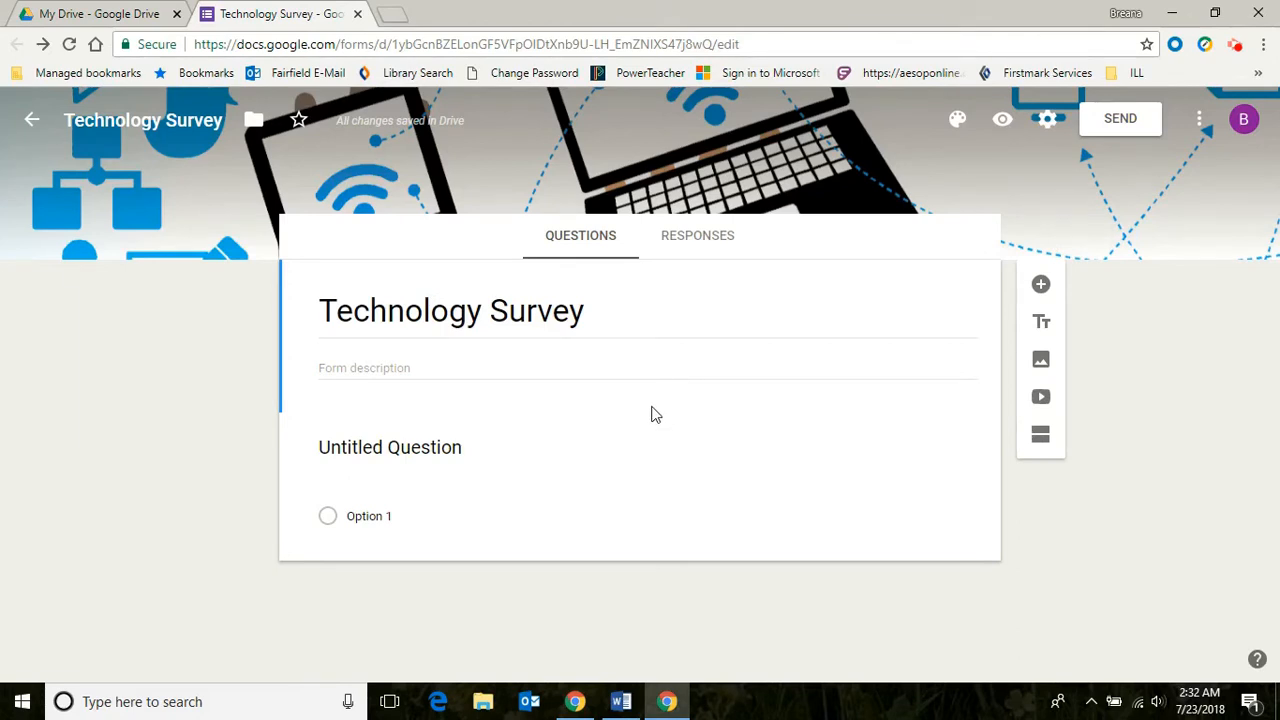
# Make the untitled question a Dropdown asking "Do you have a library card with Techville Public Library?" with the options Yes and No.
pyautogui.click(420, 452)
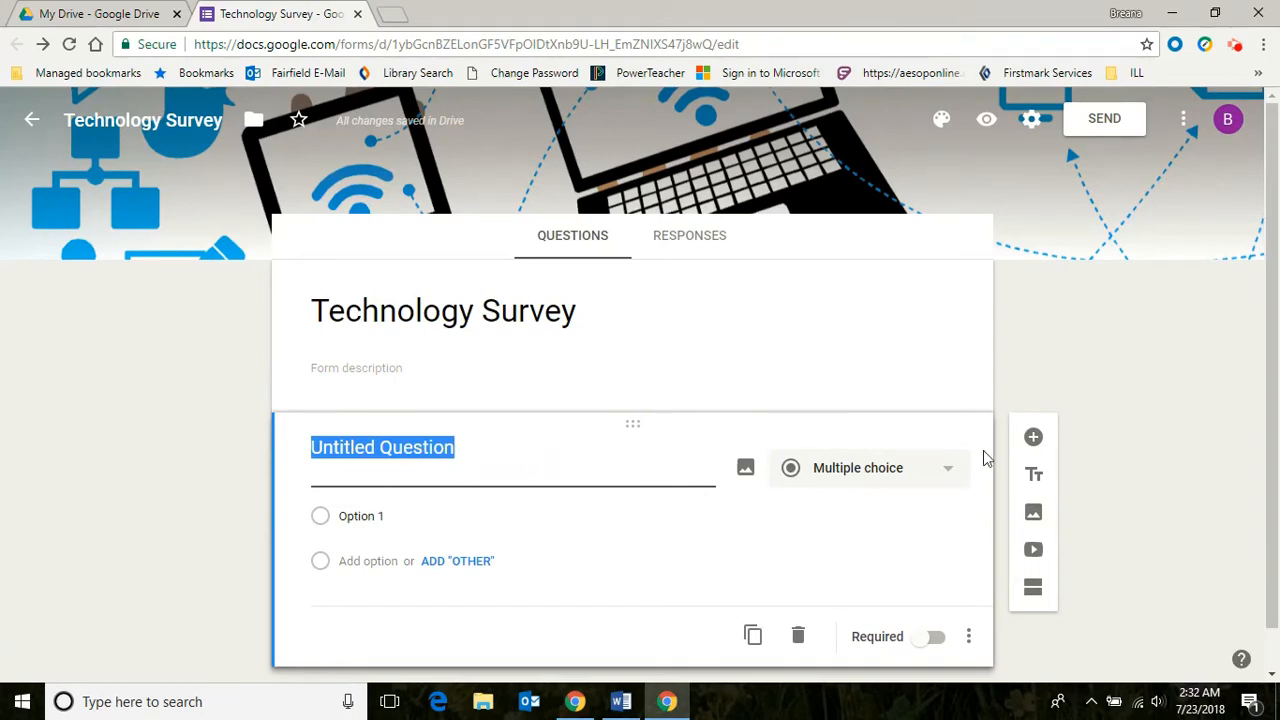
pyautogui.click(946, 470)
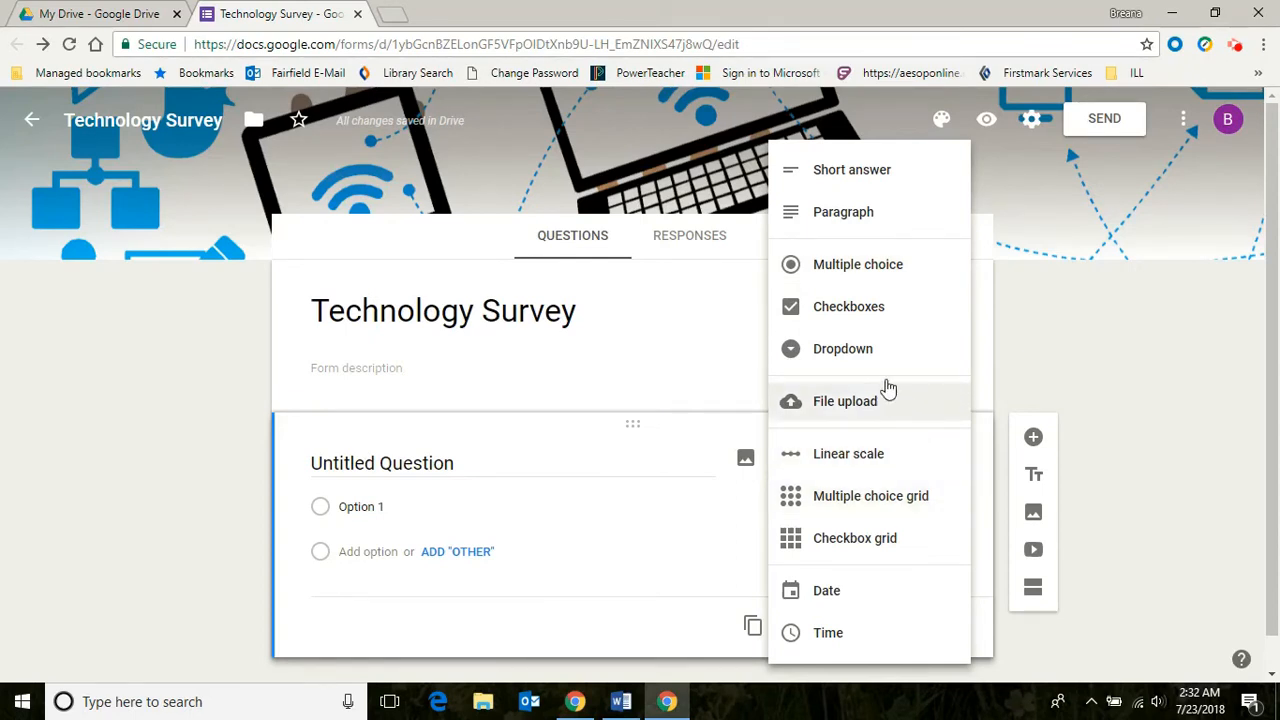
pyautogui.click(866, 360)
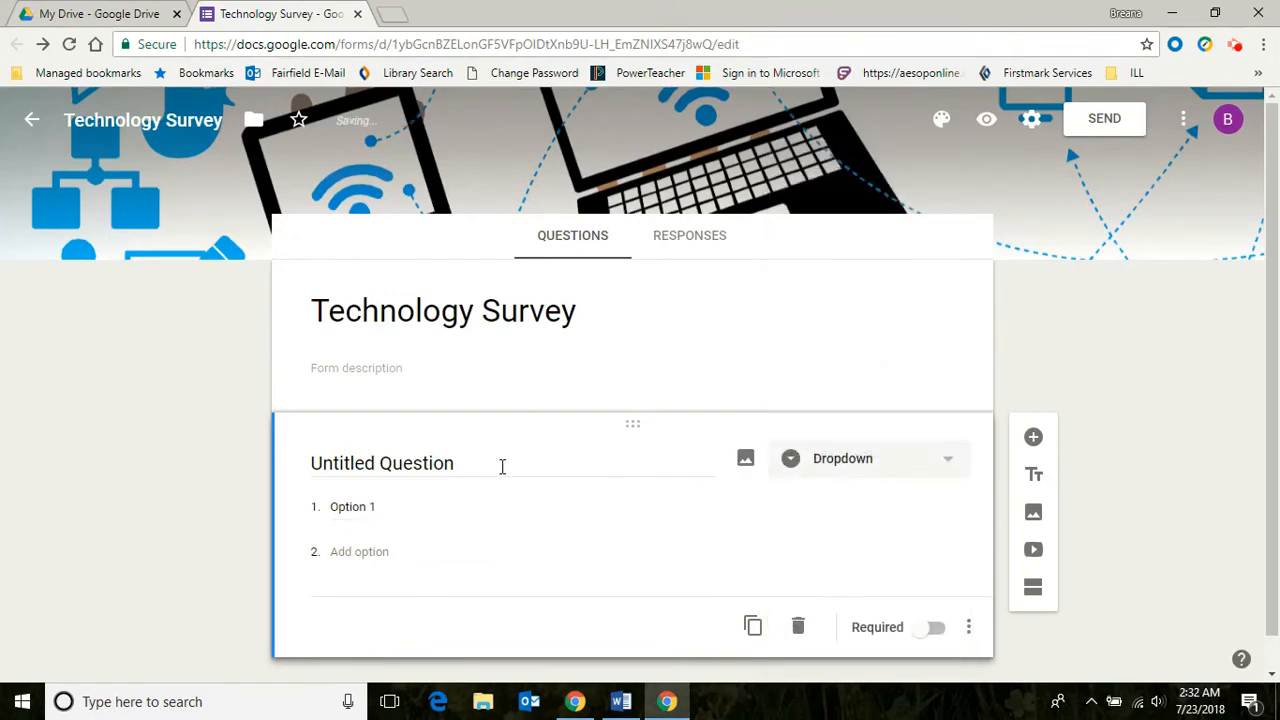
pyautogui.click(502, 466)
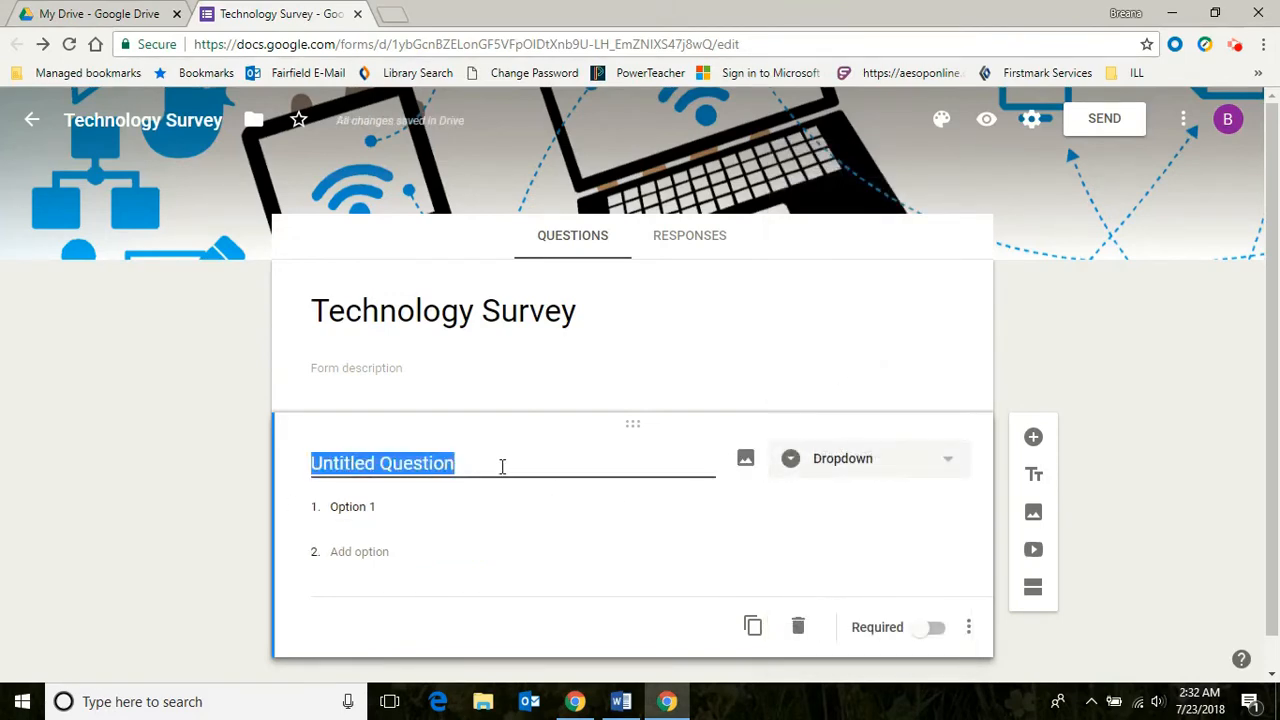
pyautogui.write('Do you have a library card with Techville Public Library')
pyautogui.write('?')
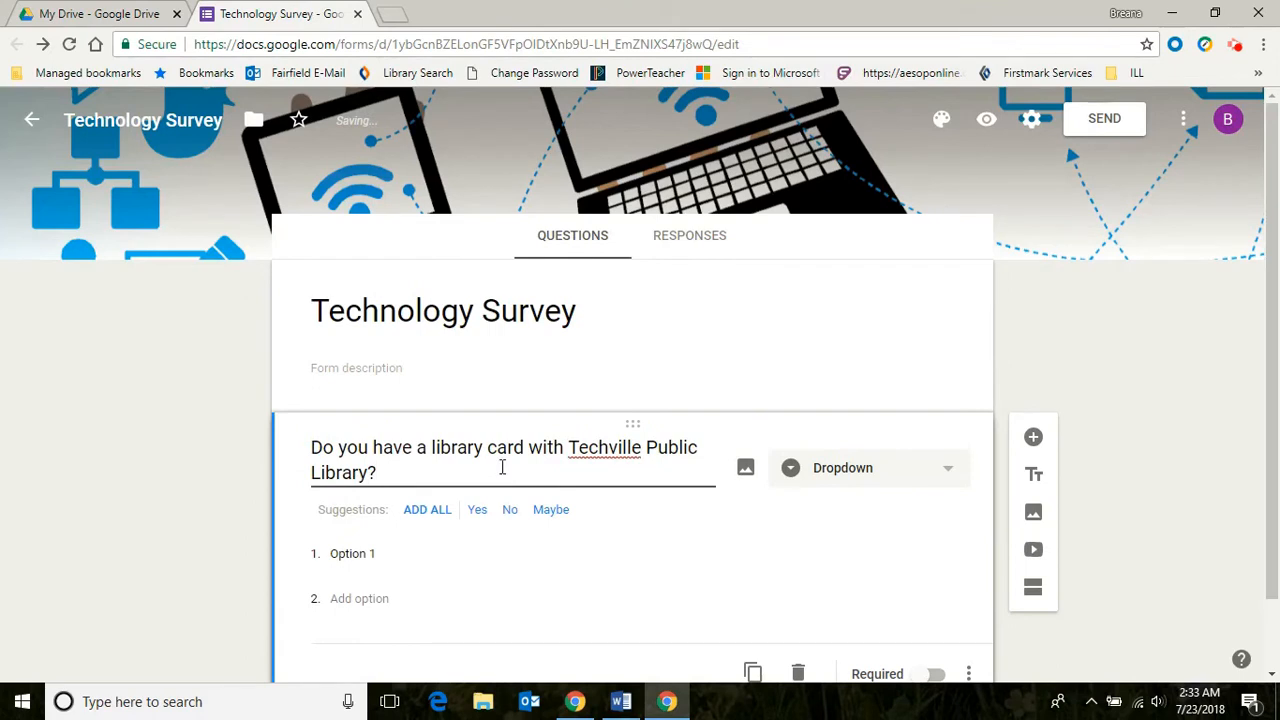
pyautogui.click(477, 510)
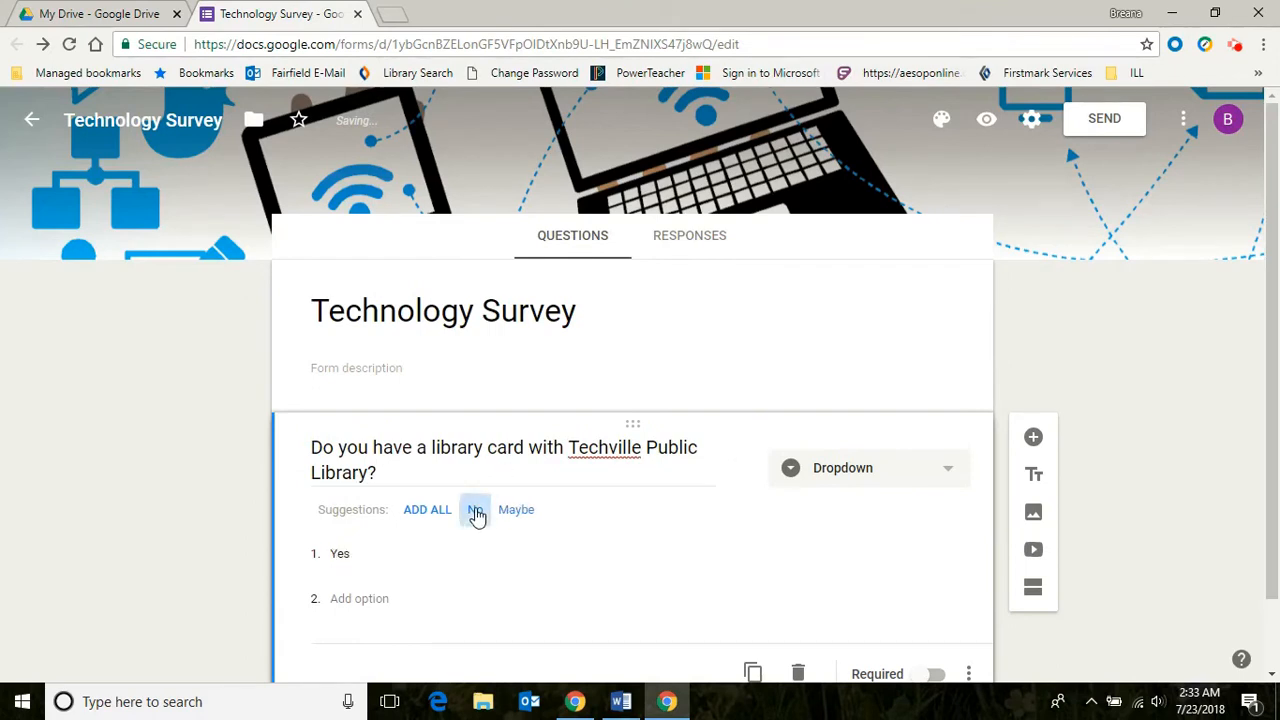
pyautogui.click(479, 510)
# Add the multiple choice question "Into which age group do you fit?" with seven options ranging from "15 or younger" to "60 or older".
pyautogui.scroll(-1, 823, 449)
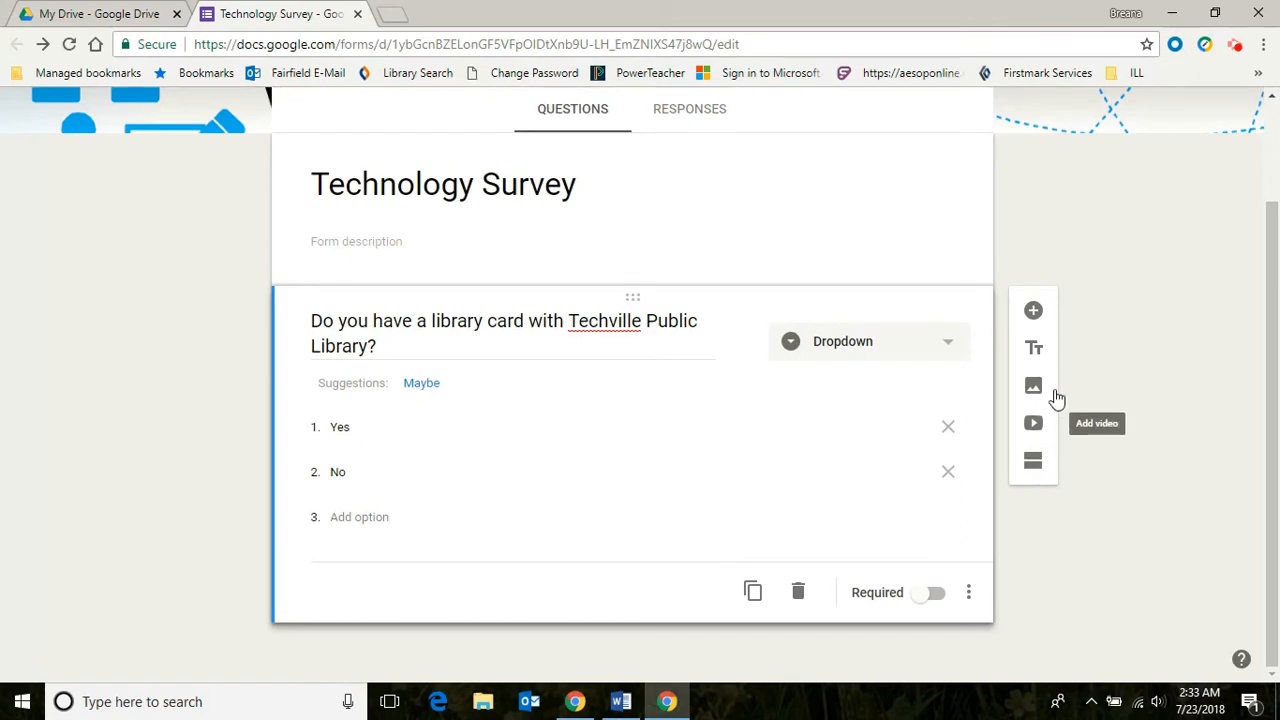
pyautogui.click(1034, 312)
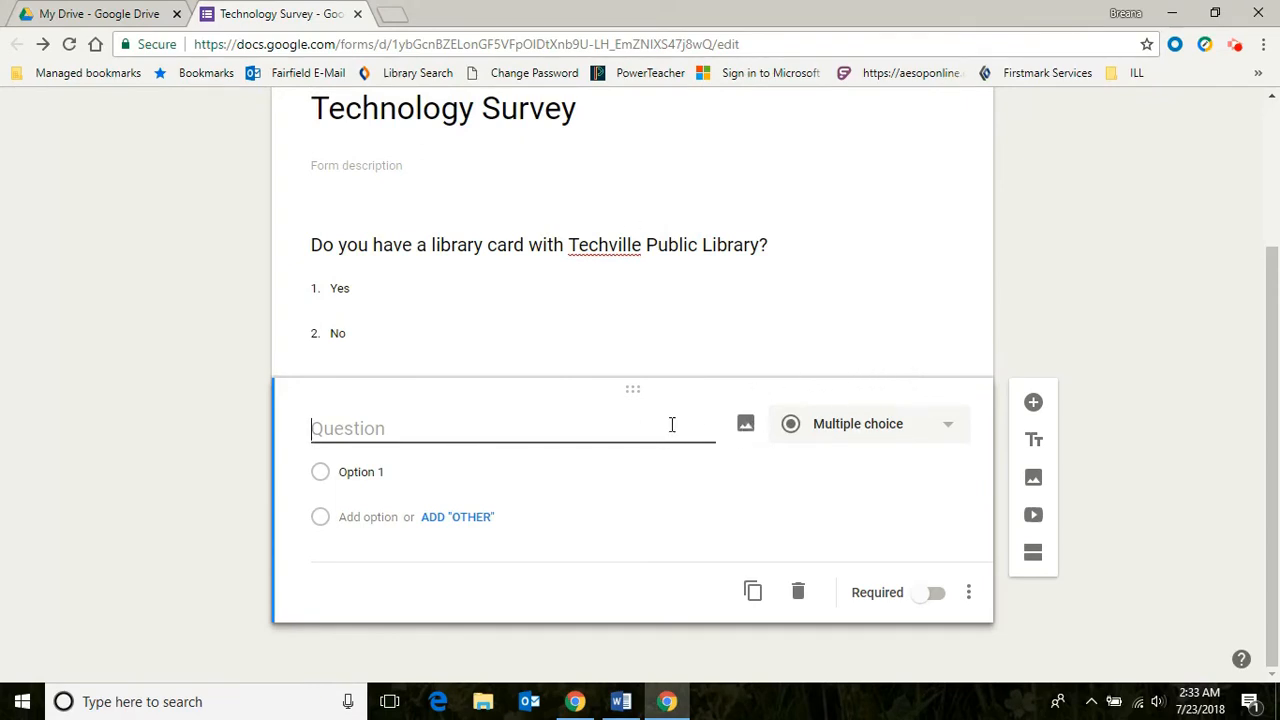
pyautogui.write('In')
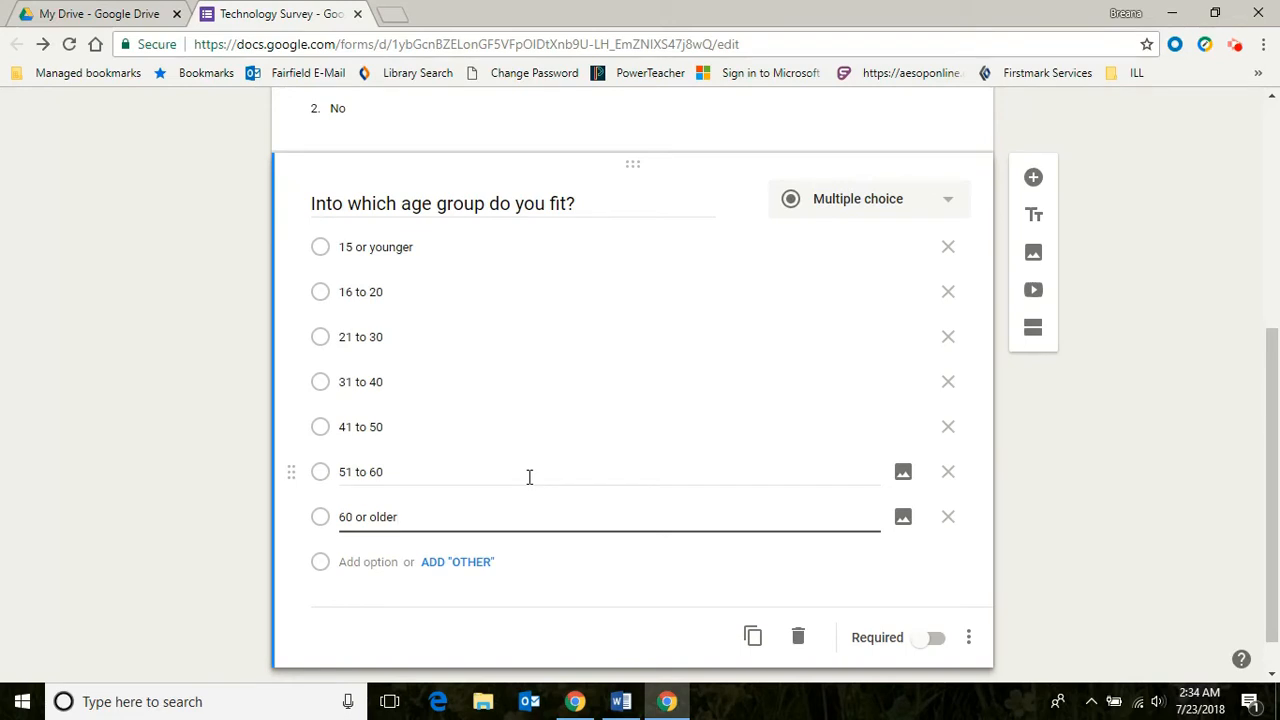
pyautogui.scroll(-1, 1034, 175)
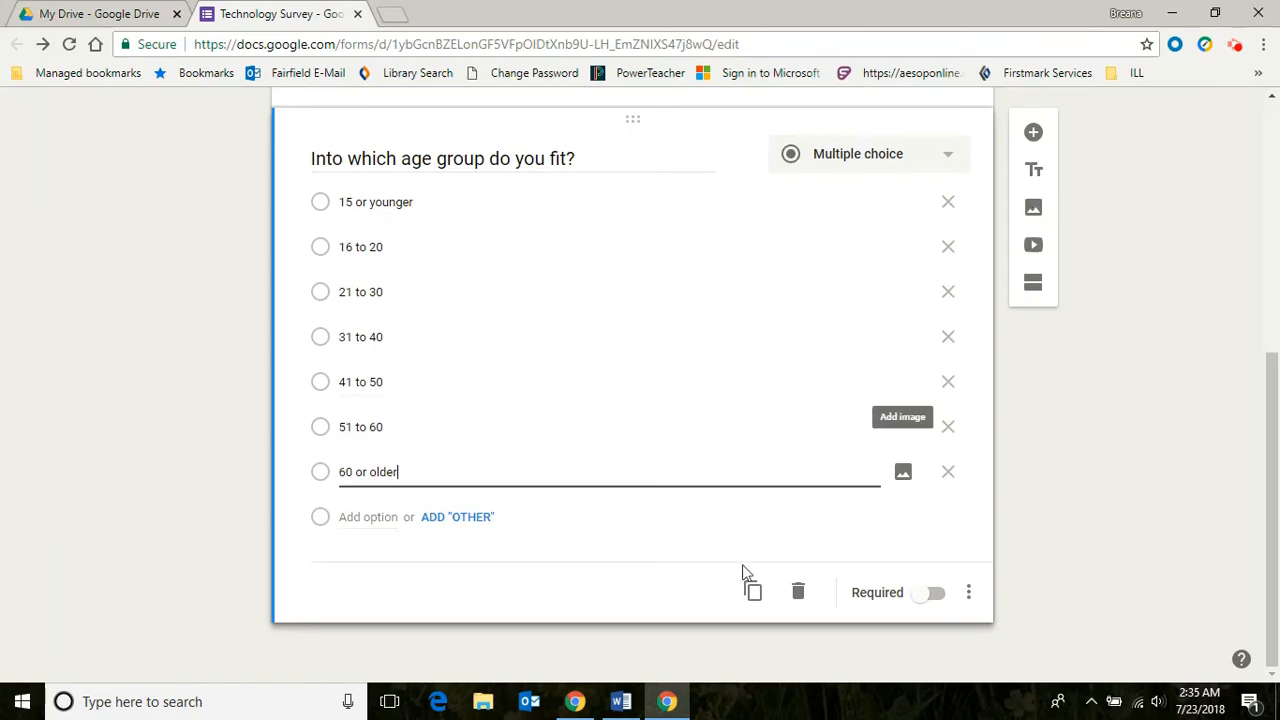
# Switch to Word to examine the example layouts with and without a title and description, and return to the form.
pyautogui.click(608, 706)
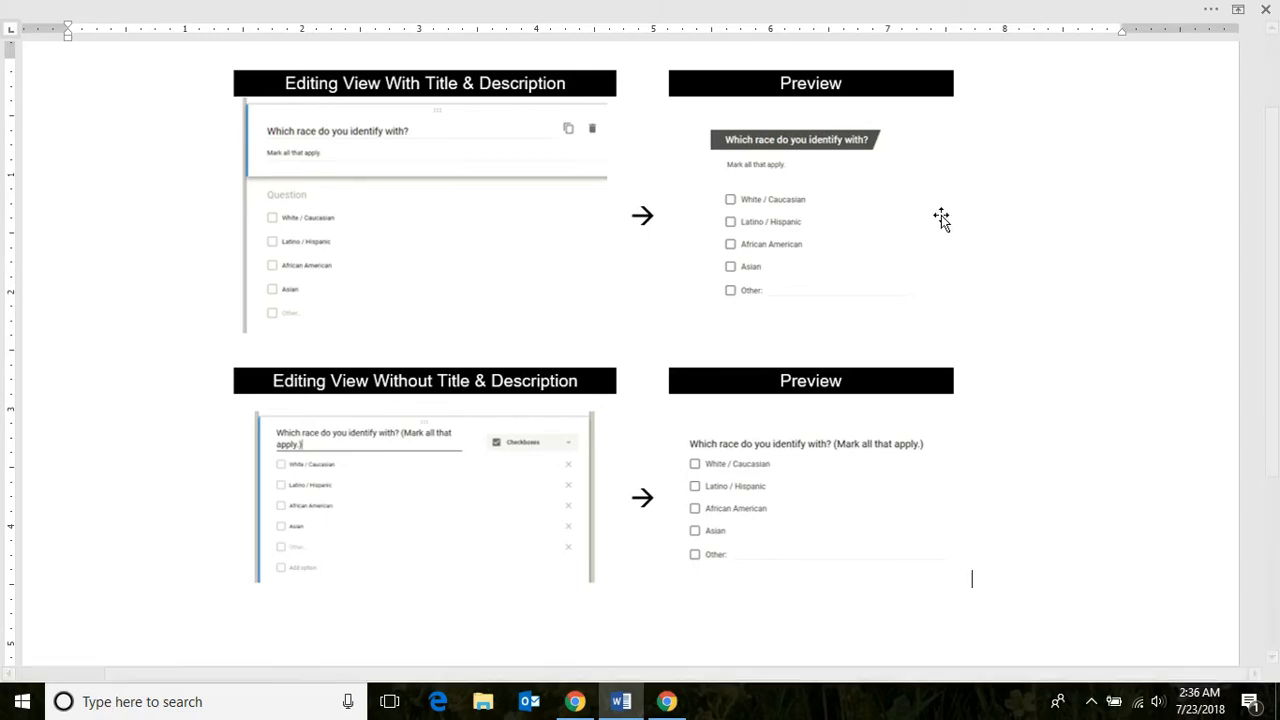
pyautogui.click(1205, 8)
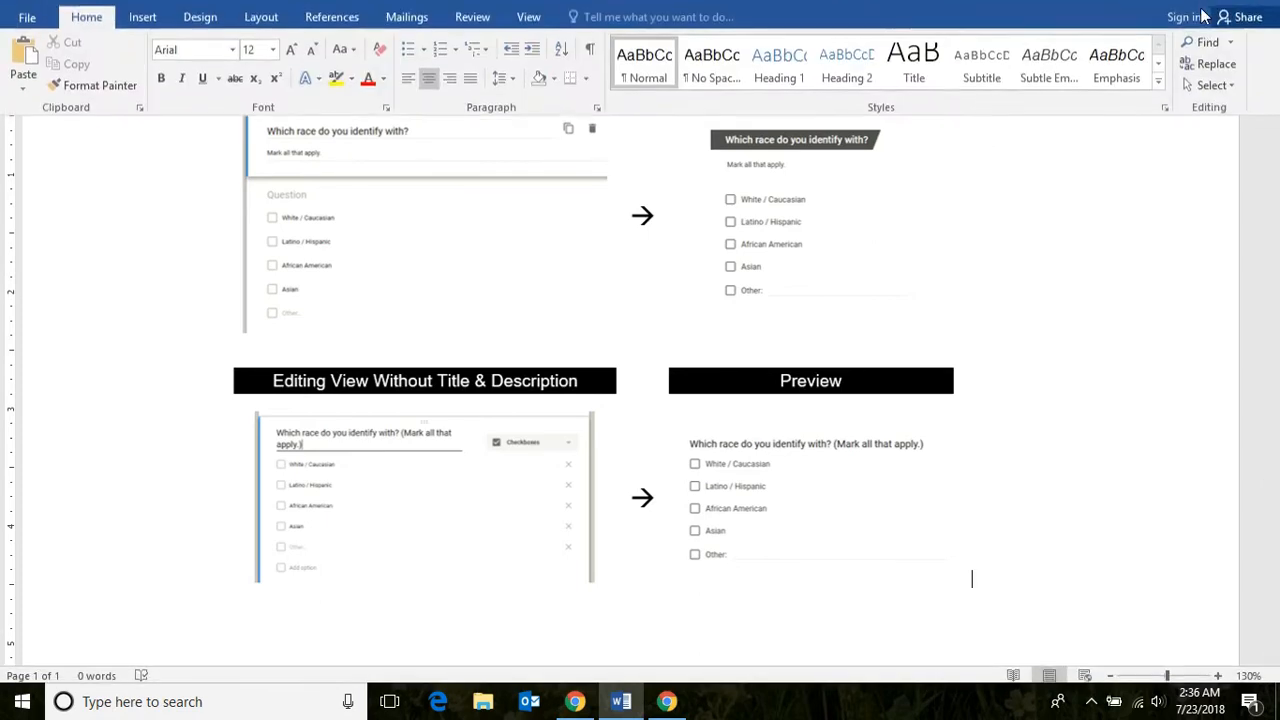
pyautogui.click(1151, 12)
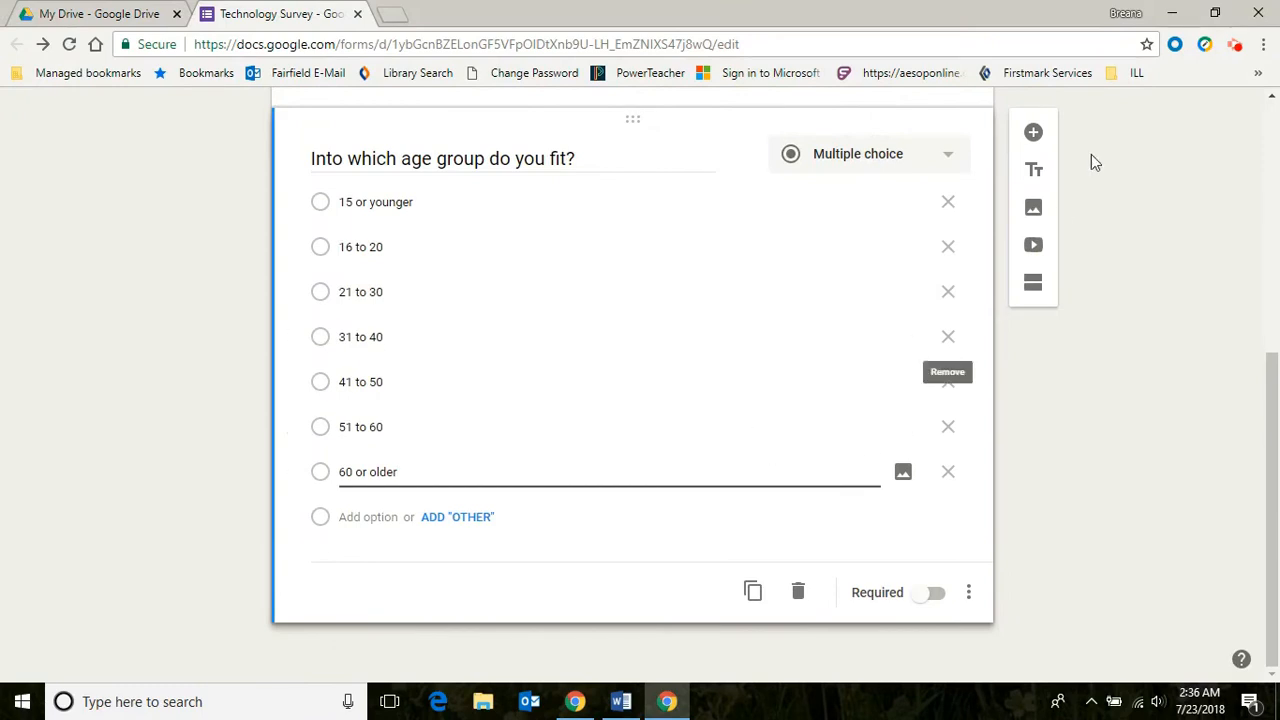
# Add a title and description block below the age group question.
pyautogui.click(1036, 176)
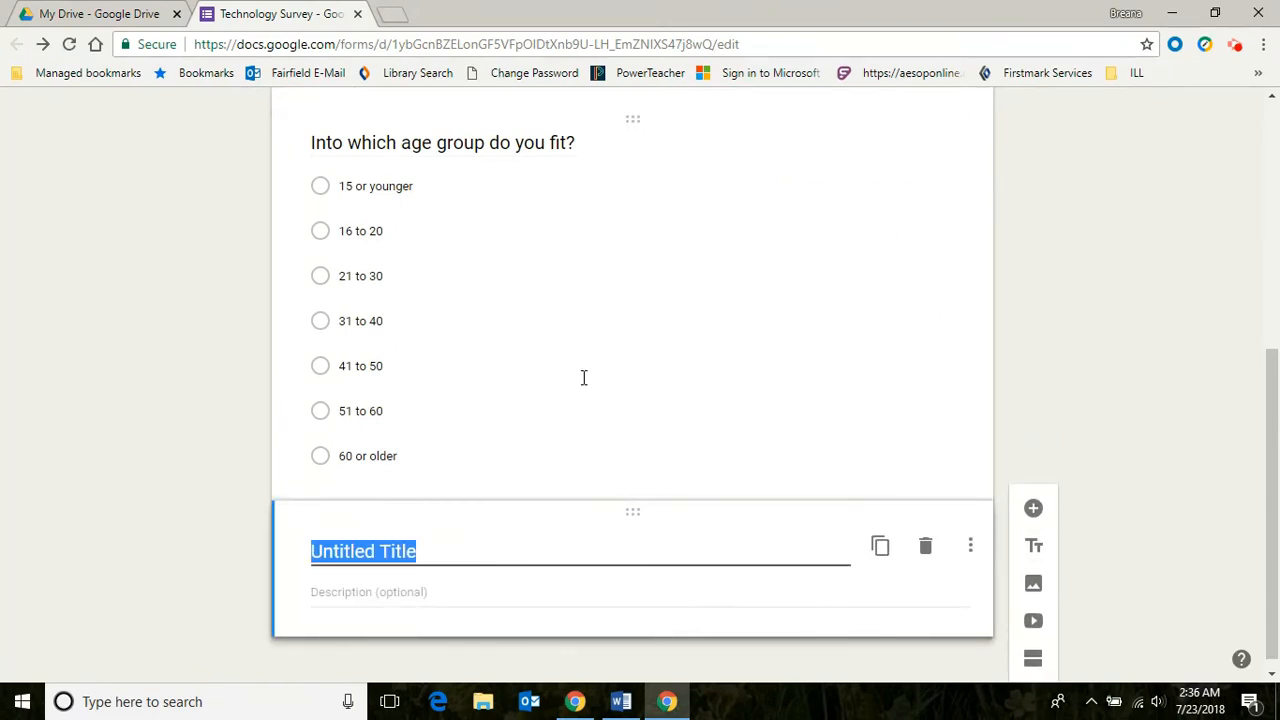
pyautogui.scroll(-1, 567, 435)
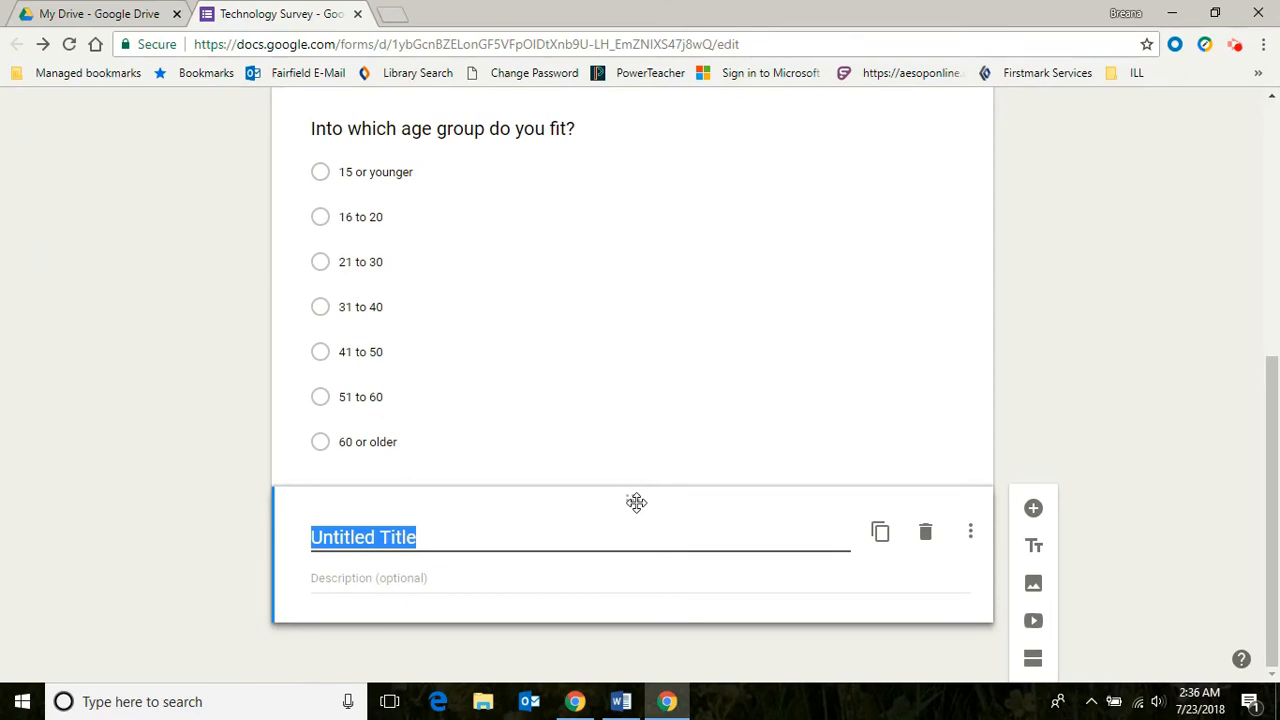
# Try moving the untitled title block above the library card question and undo the move.
pyautogui.moveTo(636, 502); pyautogui.dragTo(618, 333)
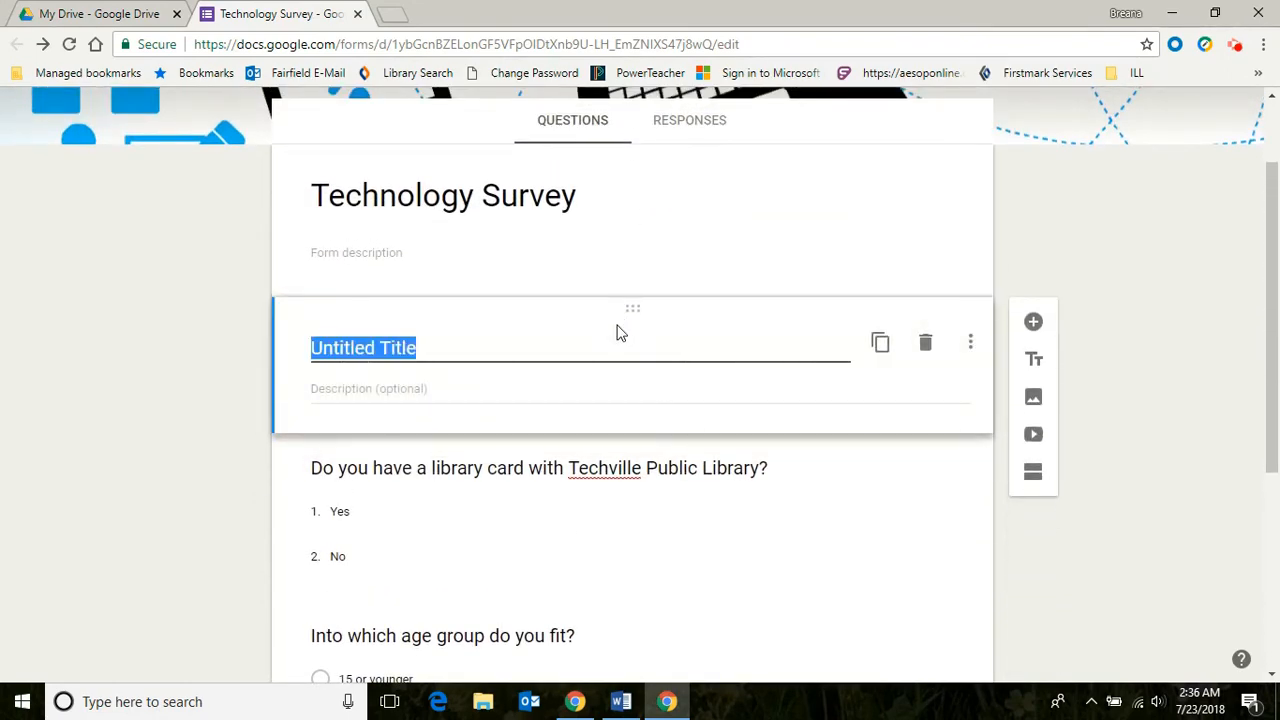
pyautogui.scroll(1, 617, 332)
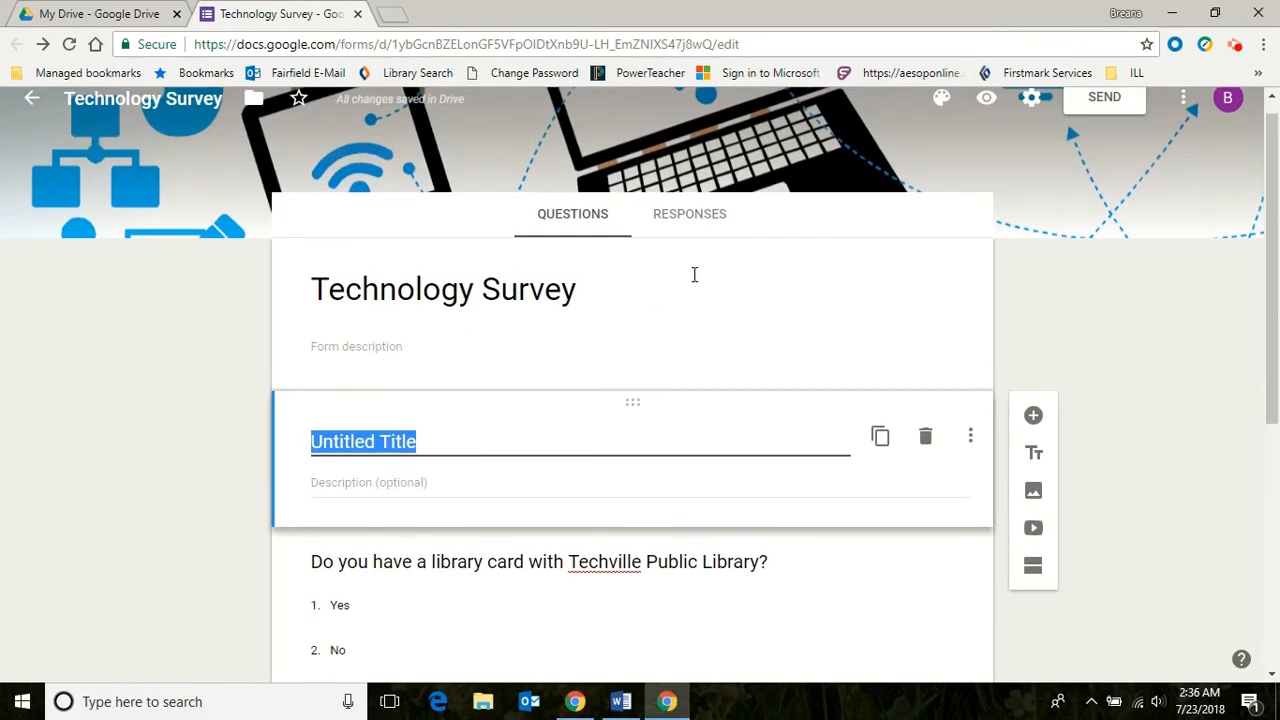
pyautogui.scroll(1, 1060, 100)
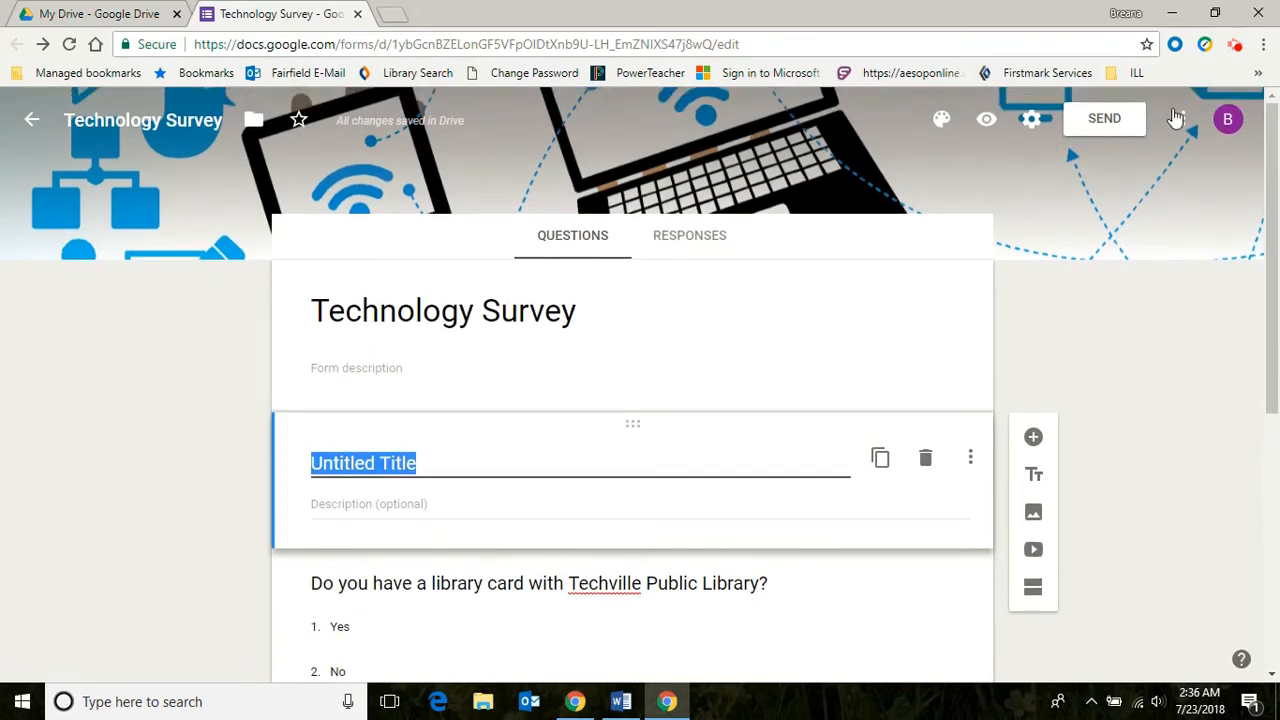
pyautogui.click(1185, 119)
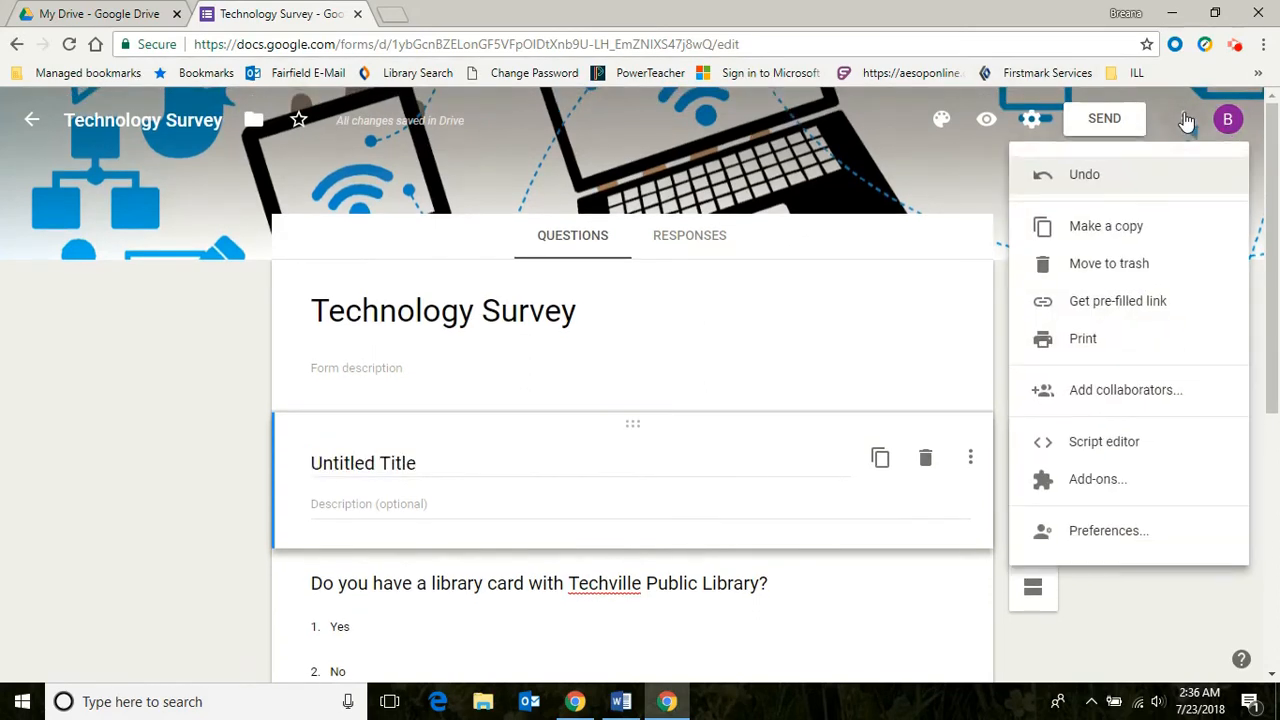
pyautogui.click(1105, 176)
# Title the block "Which race do you identify with?" and add a Checkboxes question beneath it.
pyautogui.scroll(-5, 731, 350)
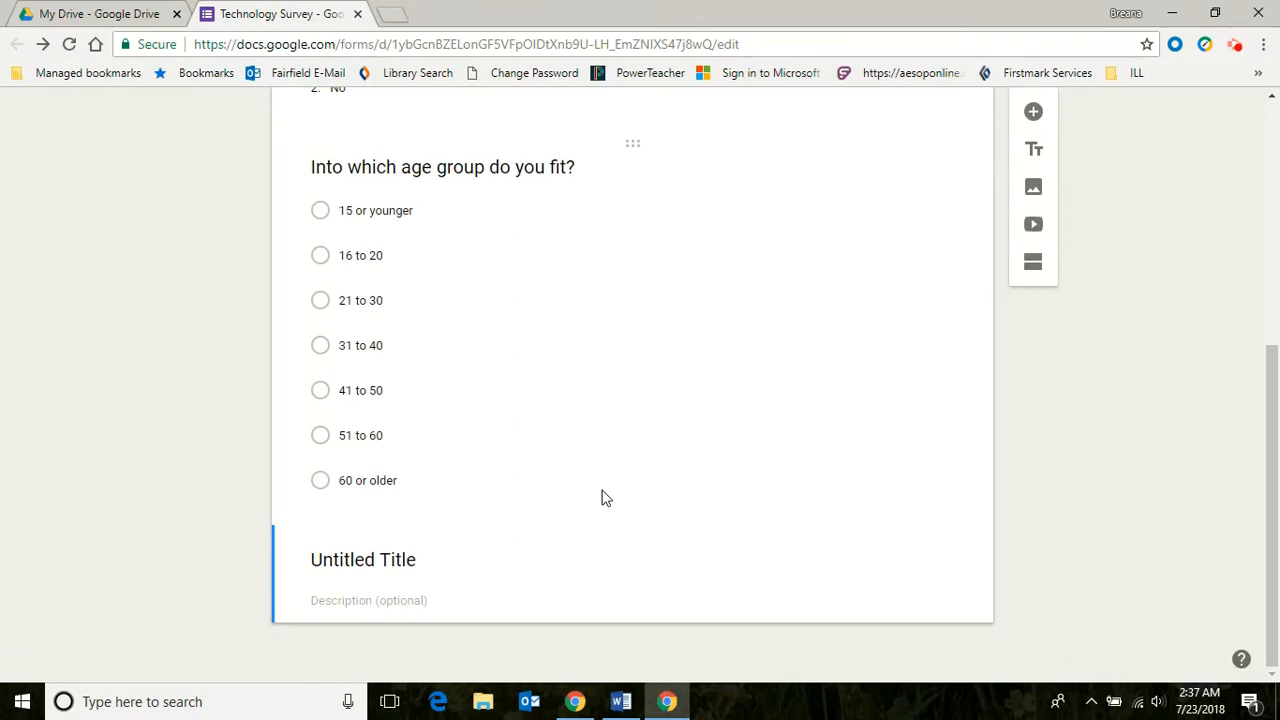
pyautogui.click(577, 568)
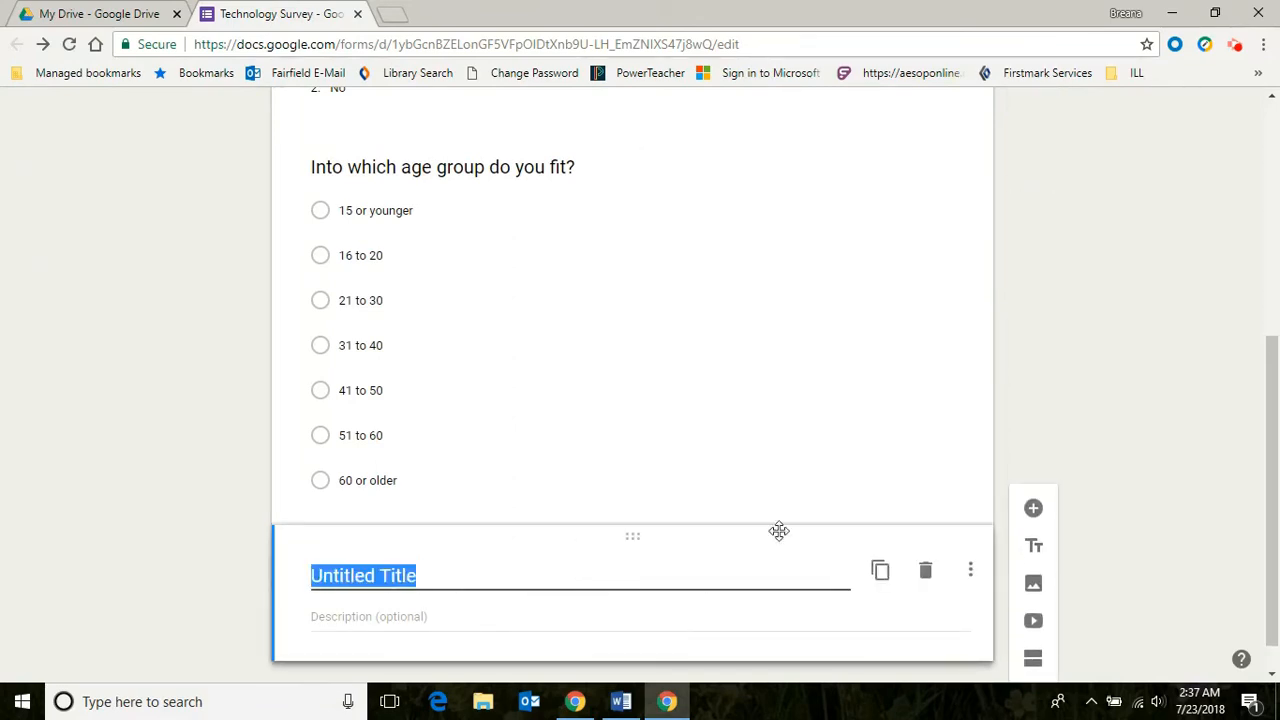
pyautogui.click(1034, 510)
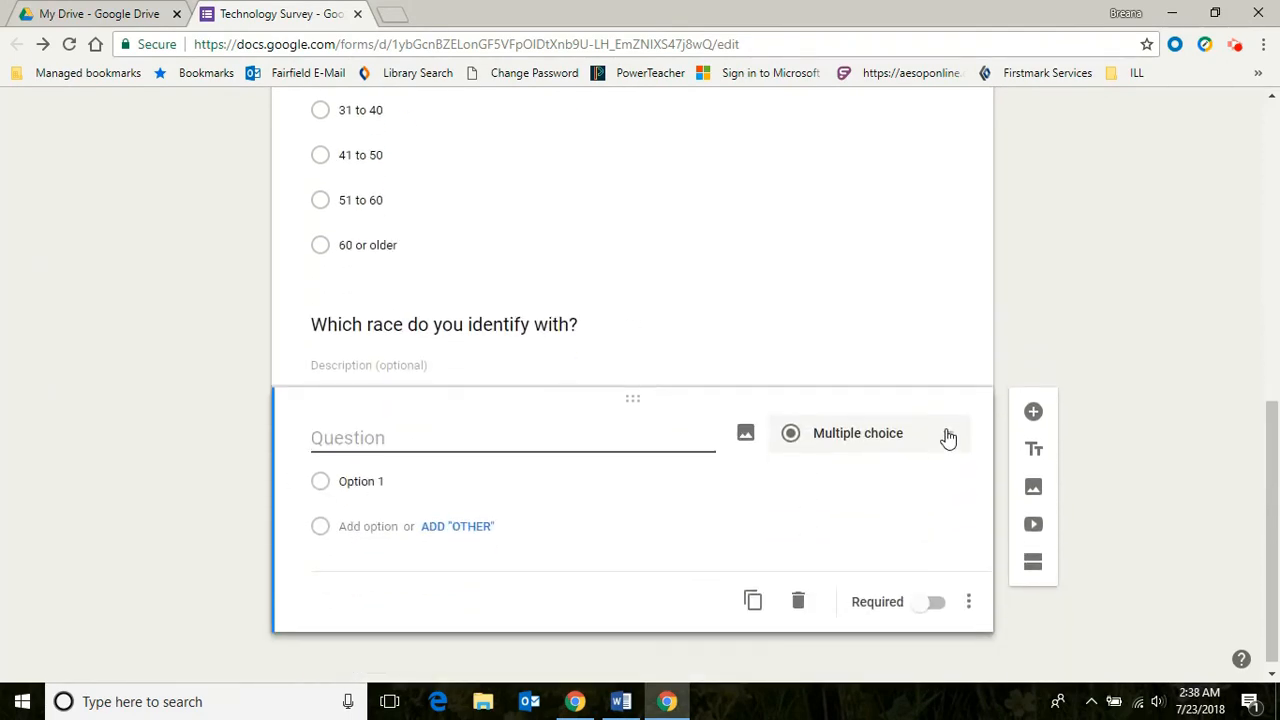
pyautogui.click(948, 437)
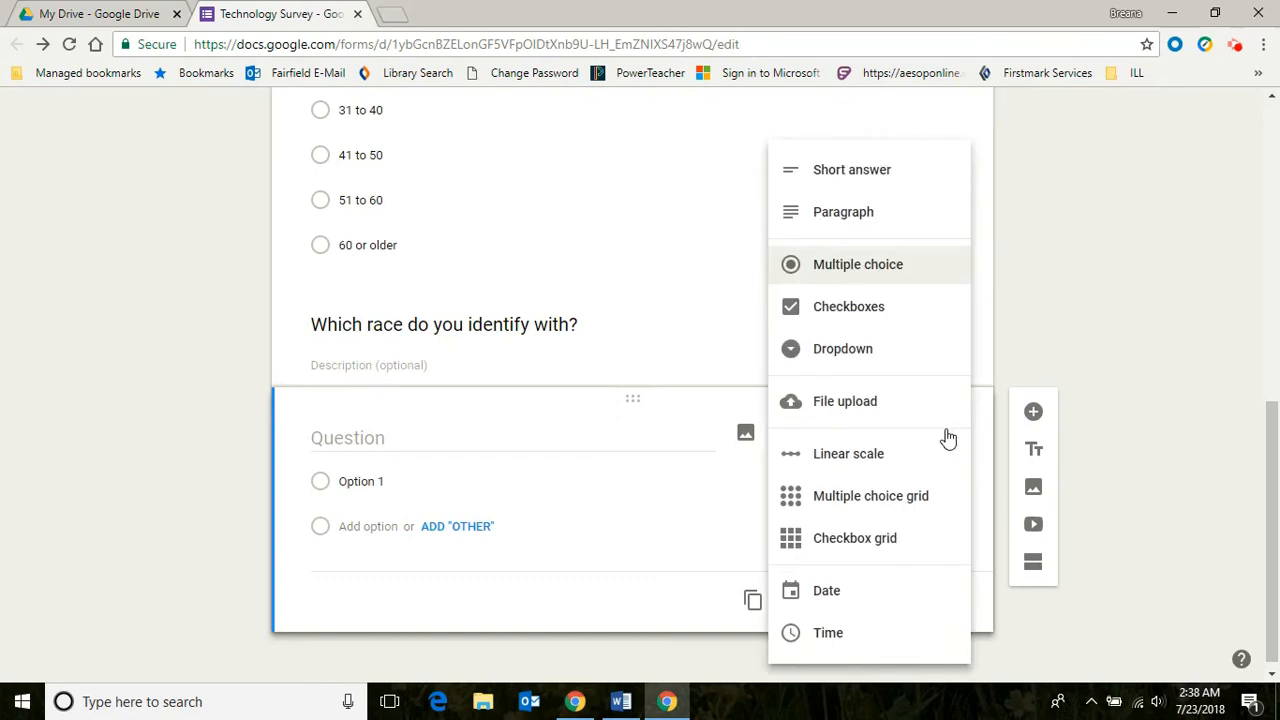
pyautogui.click(898, 311)
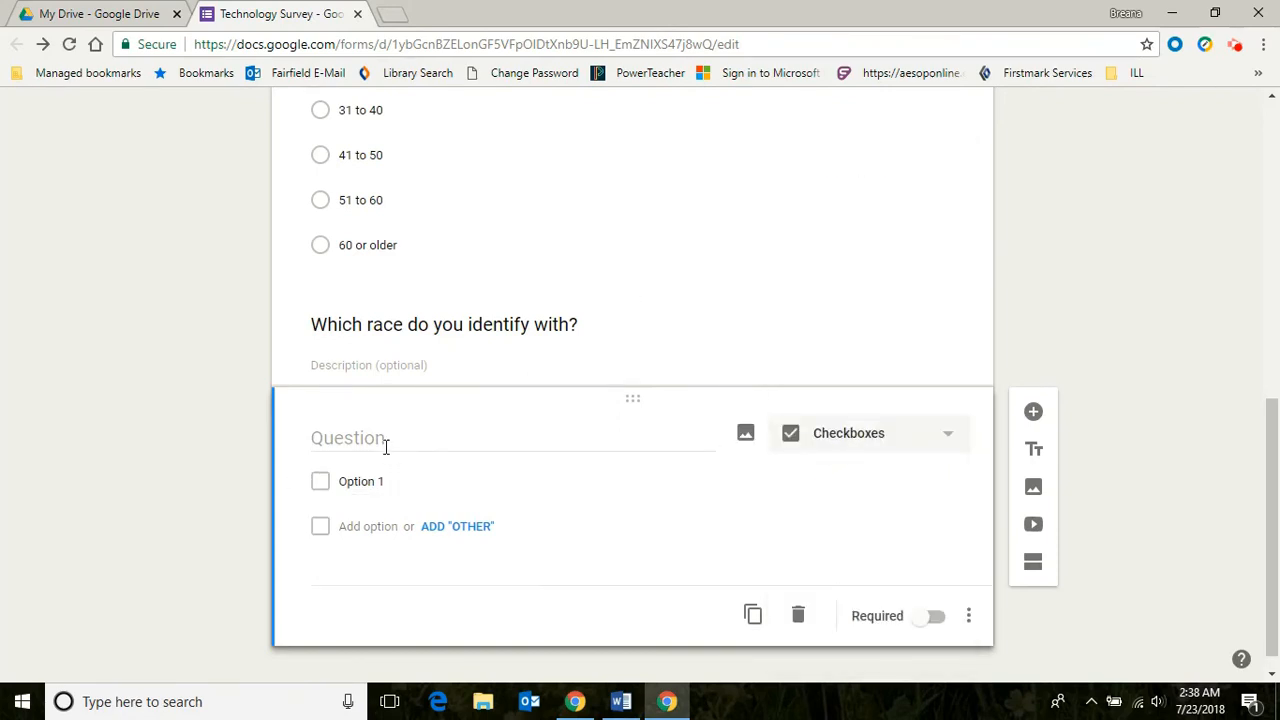
# Give the race question the options White / Caucasian, Latino / Hispanic, African American, Asian and Other.
pyautogui.click(376, 484)
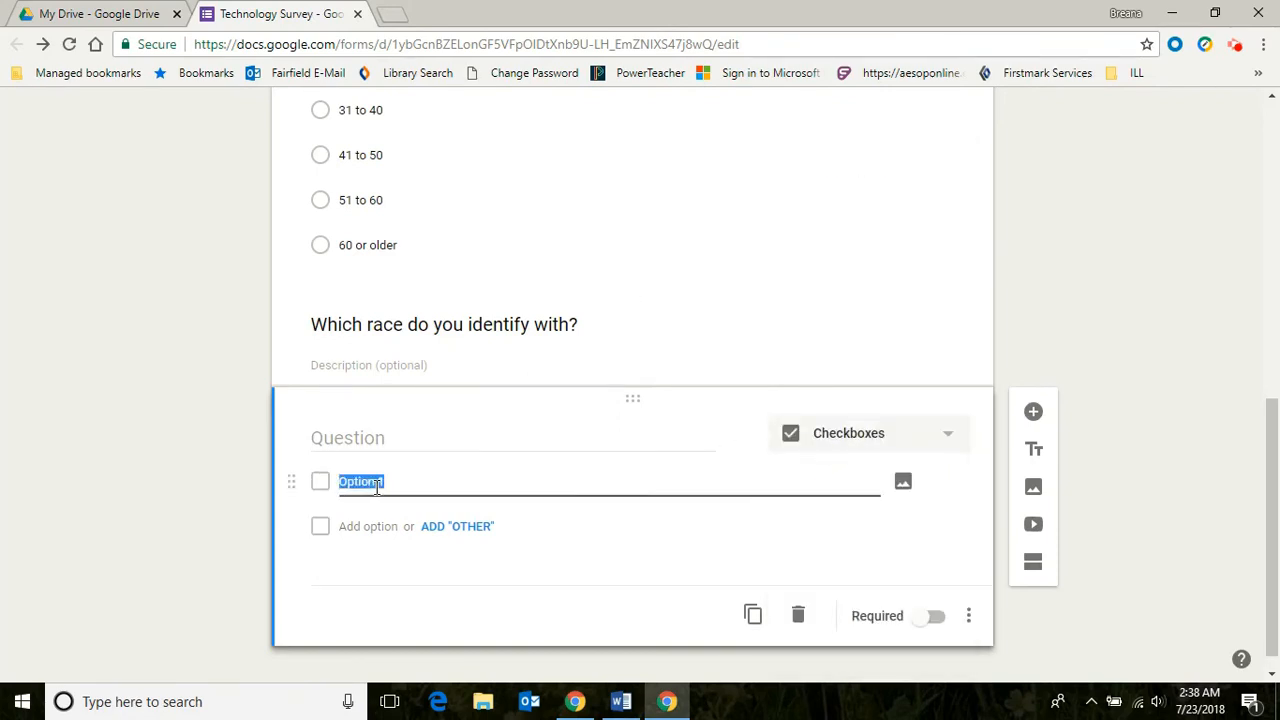
pyautogui.write('White (C')
pyautogui.write('aucasian')
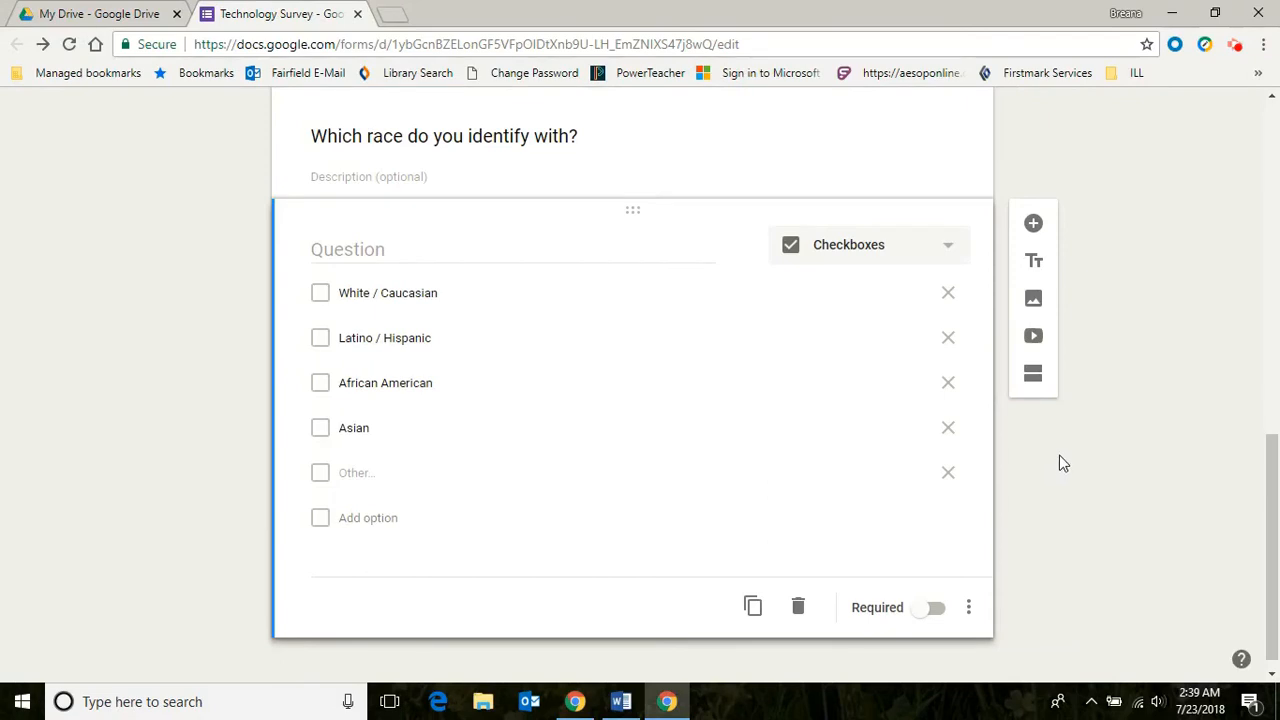
# Add a title block reading "Rate the existing technology equipment in the library" with a Linear scale question beneath it.
pyautogui.click(1034, 265)
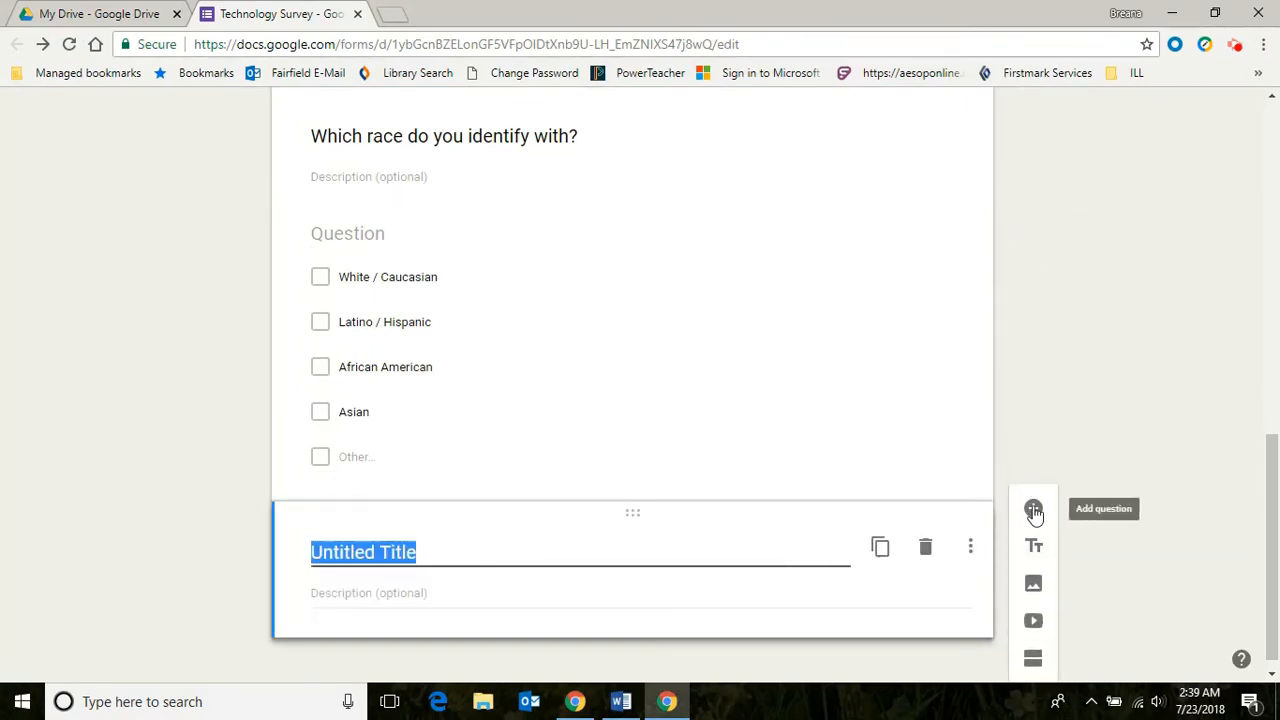
pyautogui.click(1034, 512)
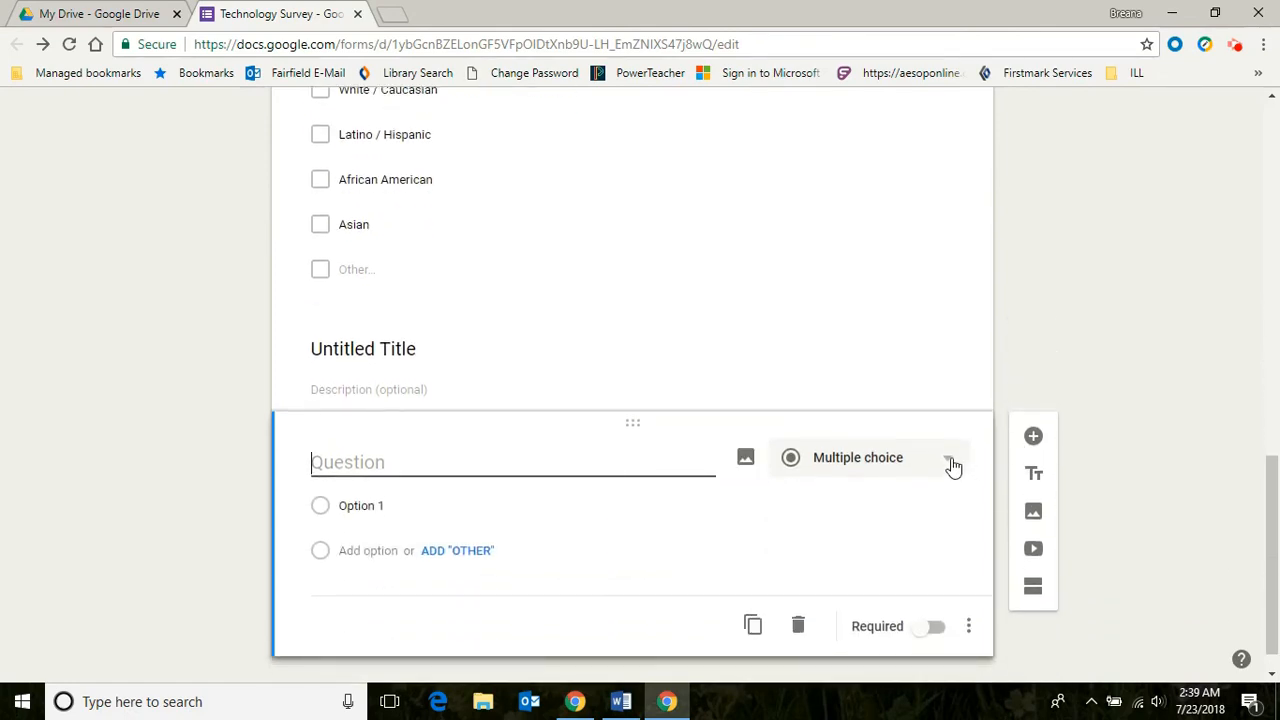
pyautogui.click(952, 466)
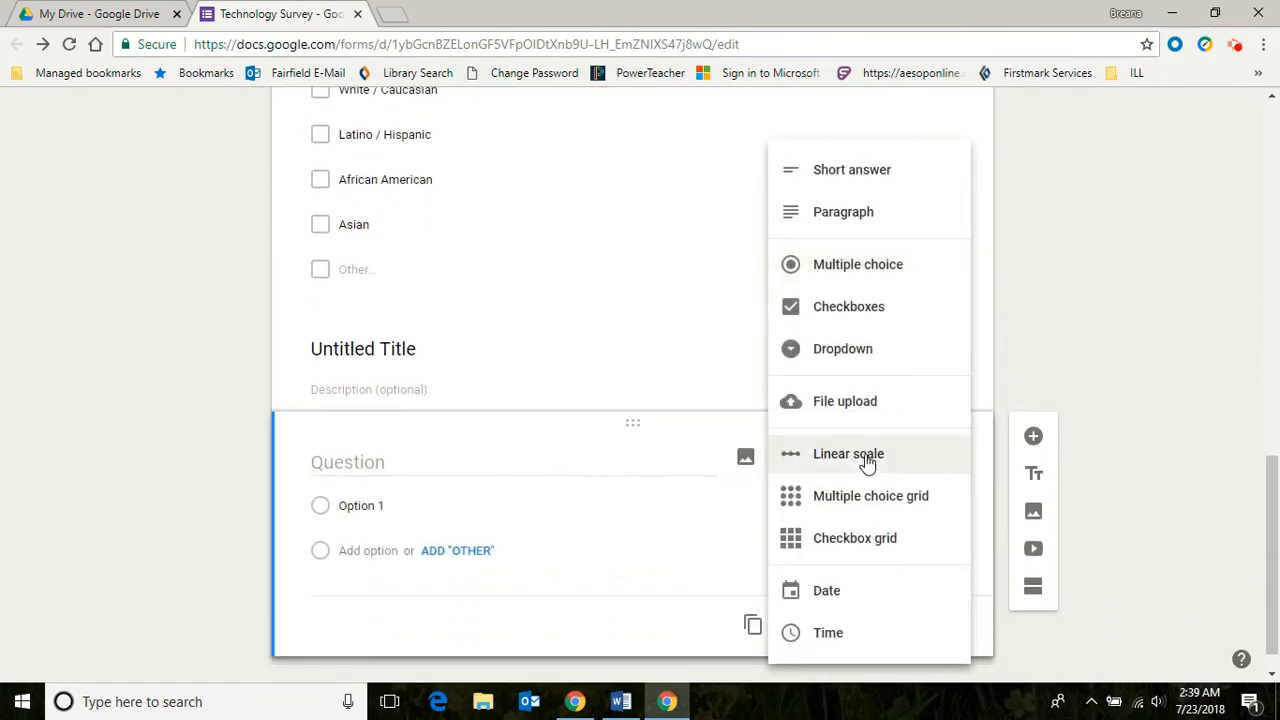
pyautogui.click(866, 460)
pyautogui.click(441, 354)
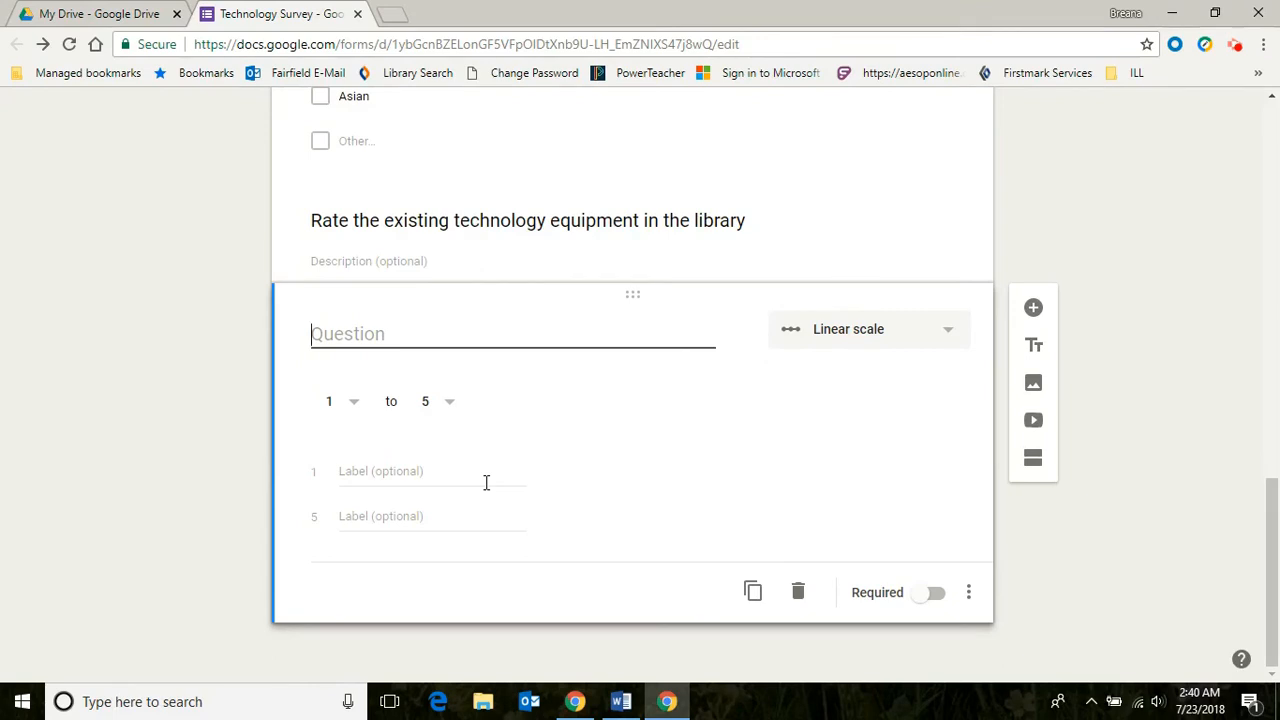
# Check the available lower and upper limits of the linear scale, keeping the range 1 to 5.
pyautogui.click(354, 402)
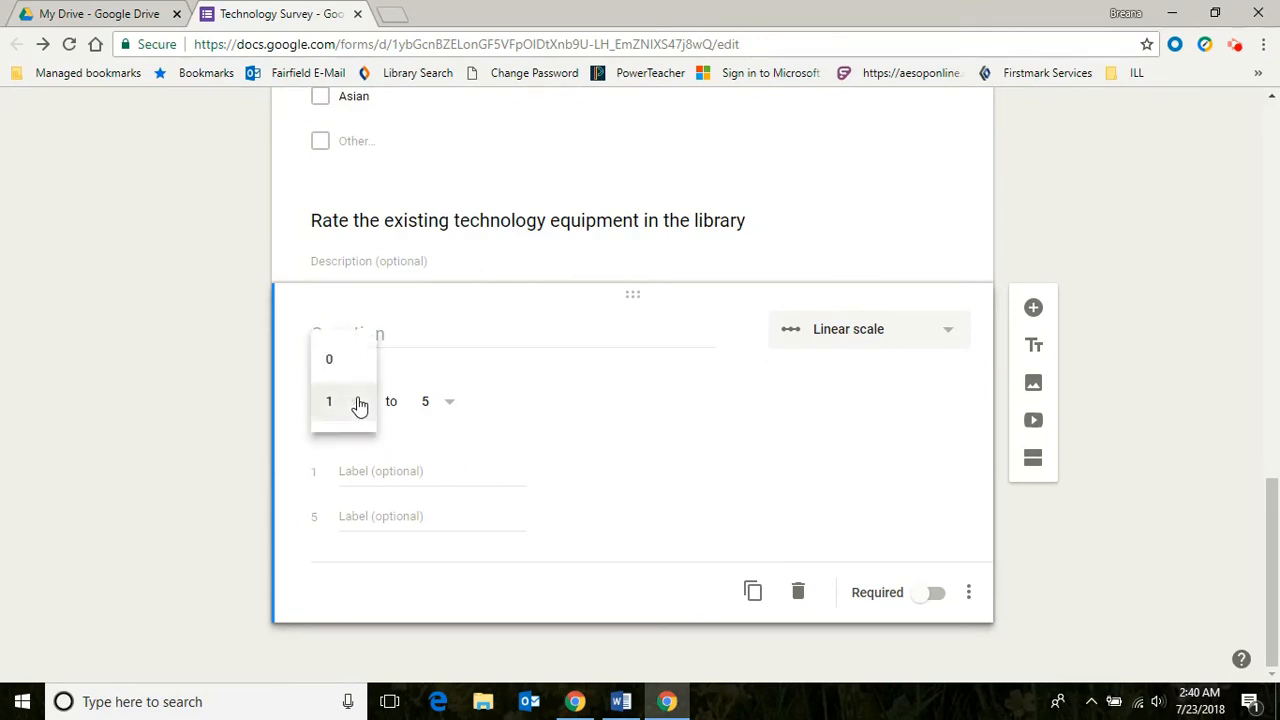
pyautogui.click(449, 401)
pyautogui.click(574, 418)
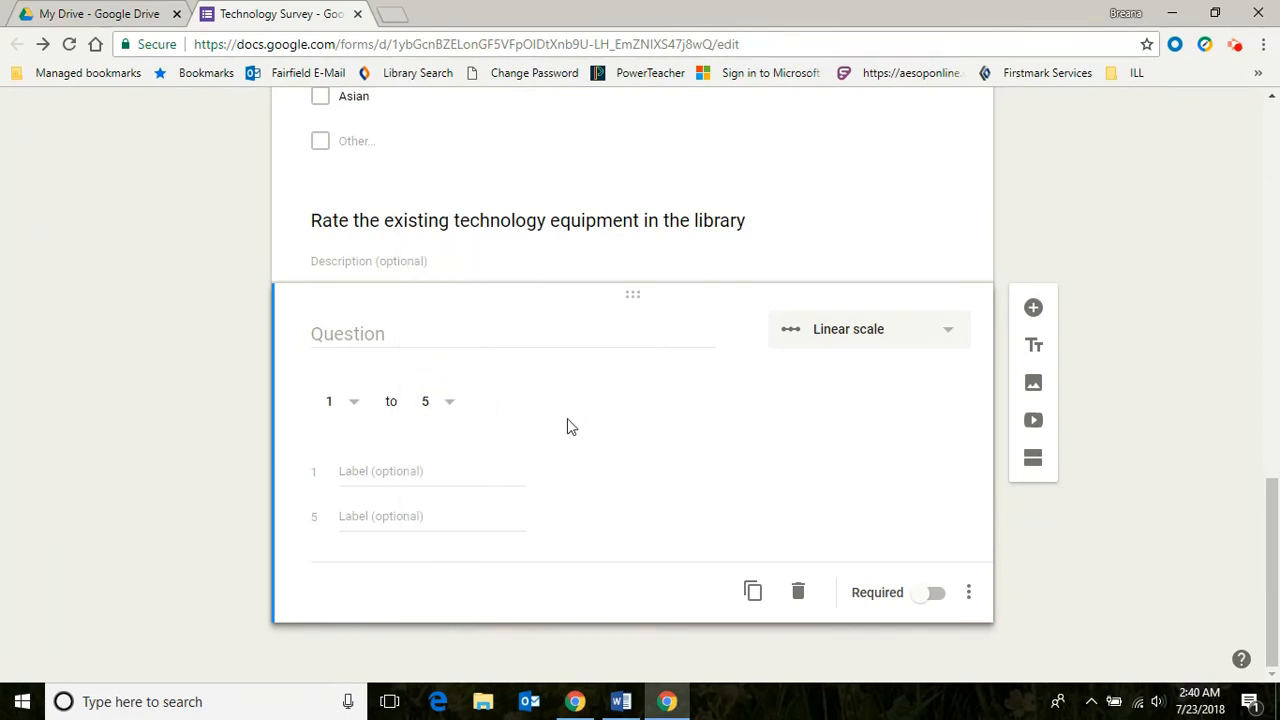
# Label the linear scale's value 1 "New / Cutting Edge" and its value 5 "Old / Outdated".
pyautogui.click(355, 471)
pyautogui.write('New / Cutting Edge')
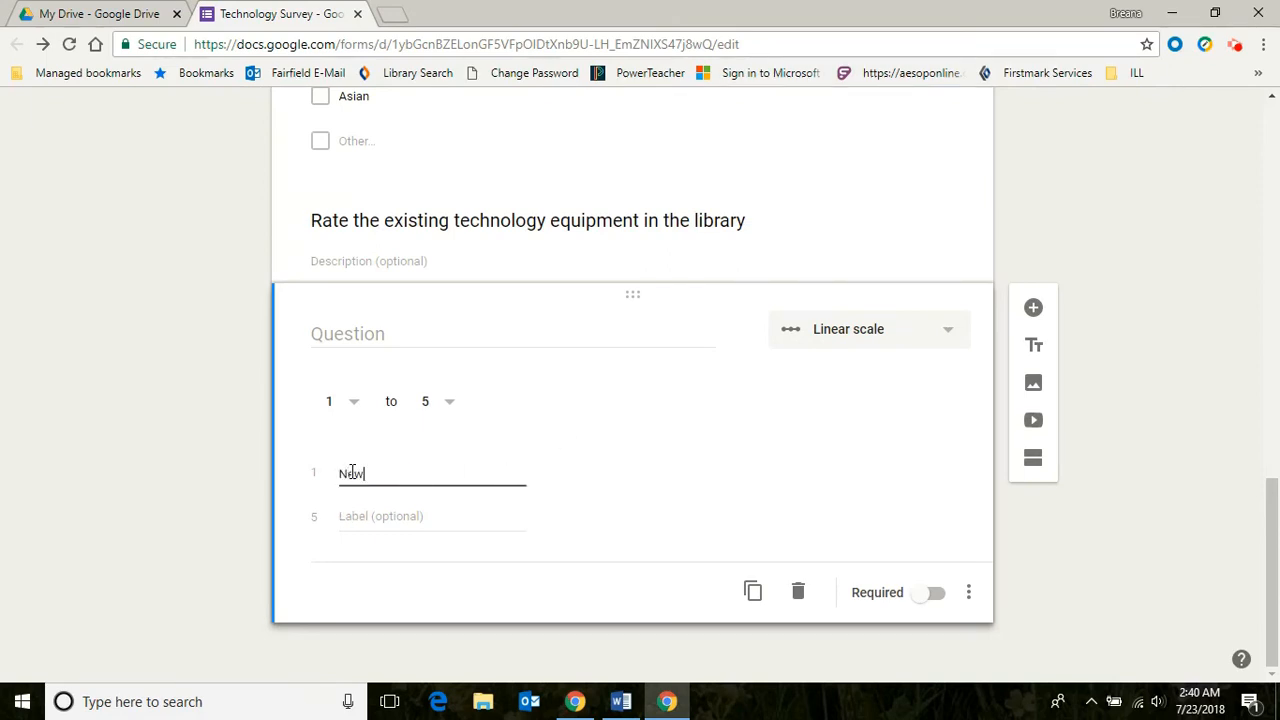
pyautogui.press('Tab')
pyautogui.write('Old / Outdated')
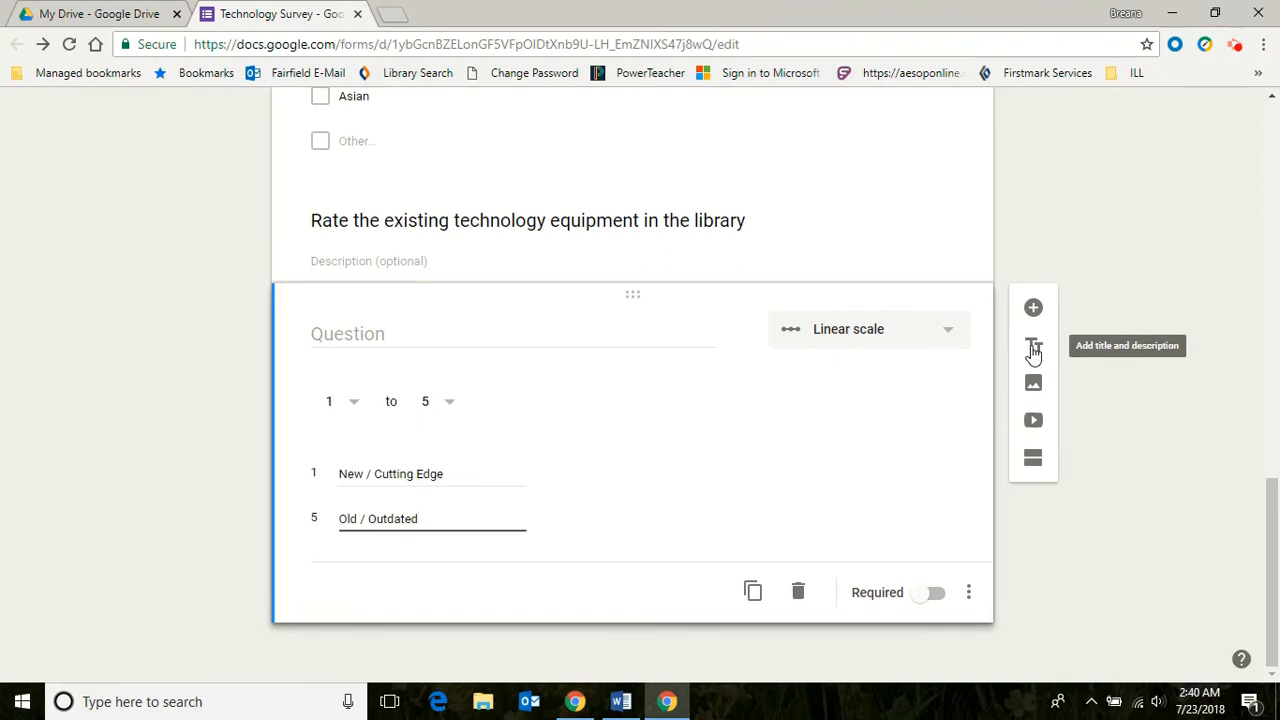
# Add the title "Techville Public Library would like to offer monthly tech talks. Which days and times work best for you?" above a Checkbox grid question.
pyautogui.click(1033, 350)
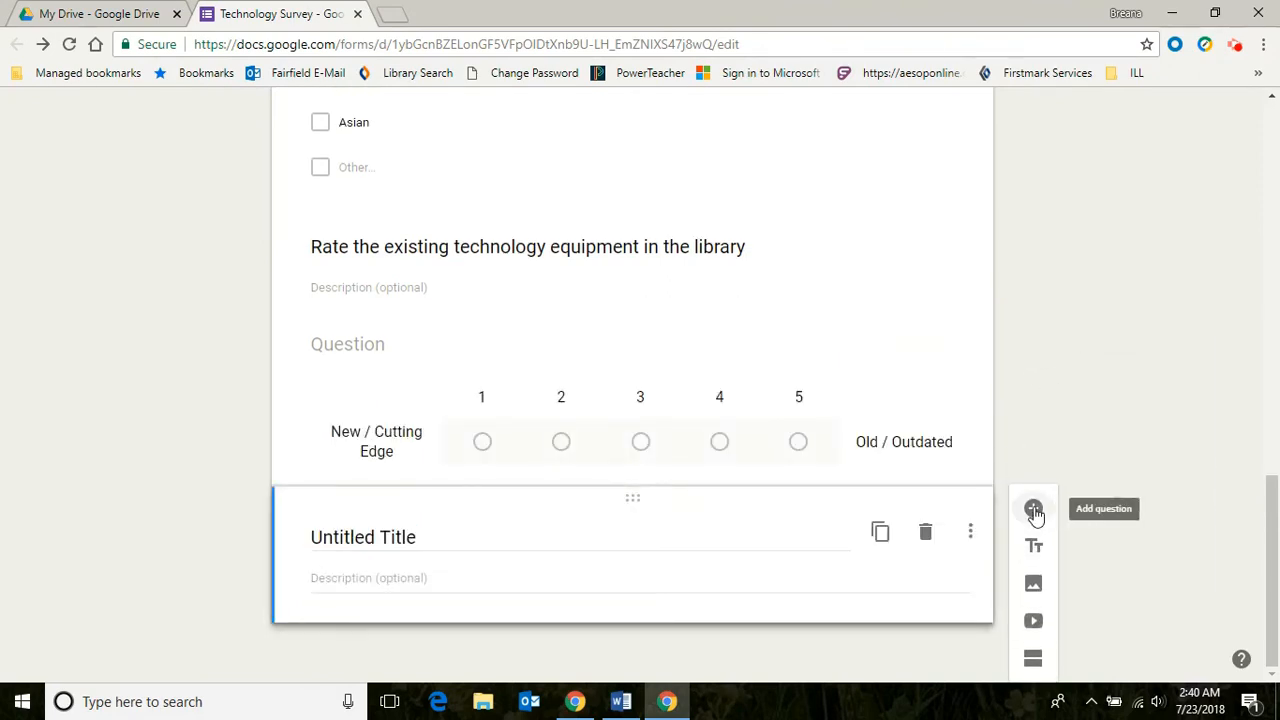
pyautogui.click(1034, 511)
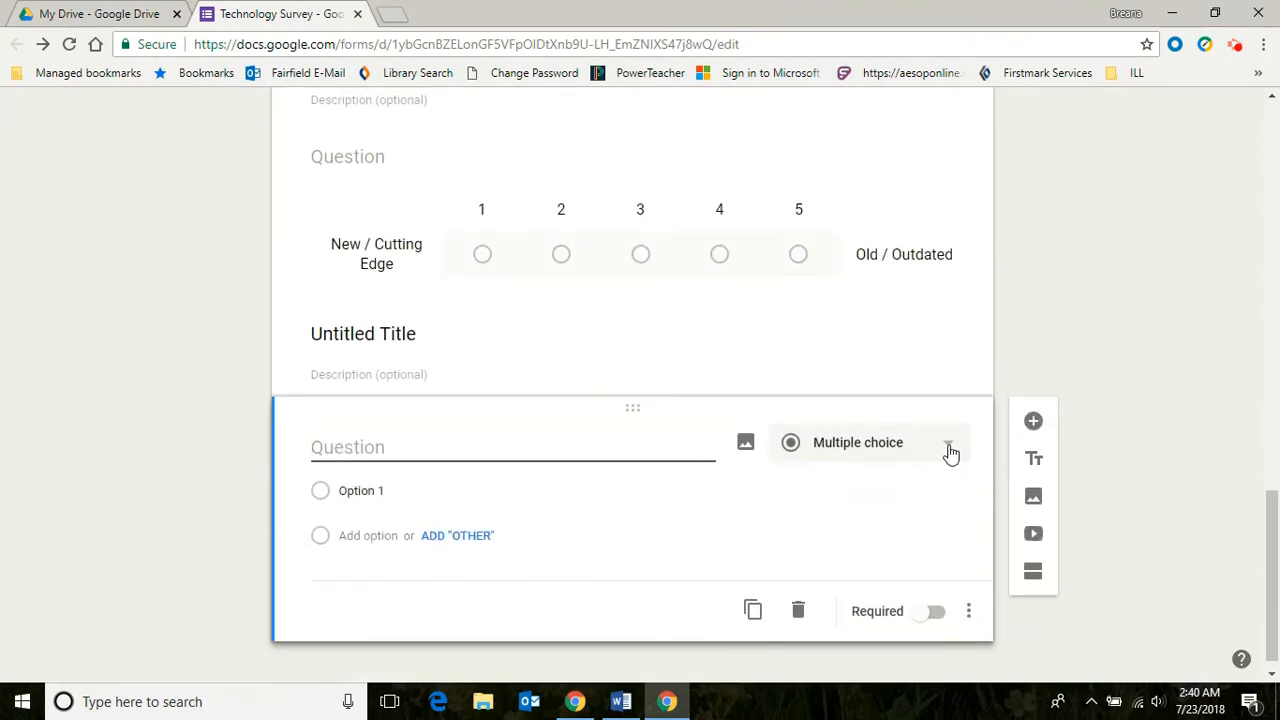
pyautogui.click(949, 451)
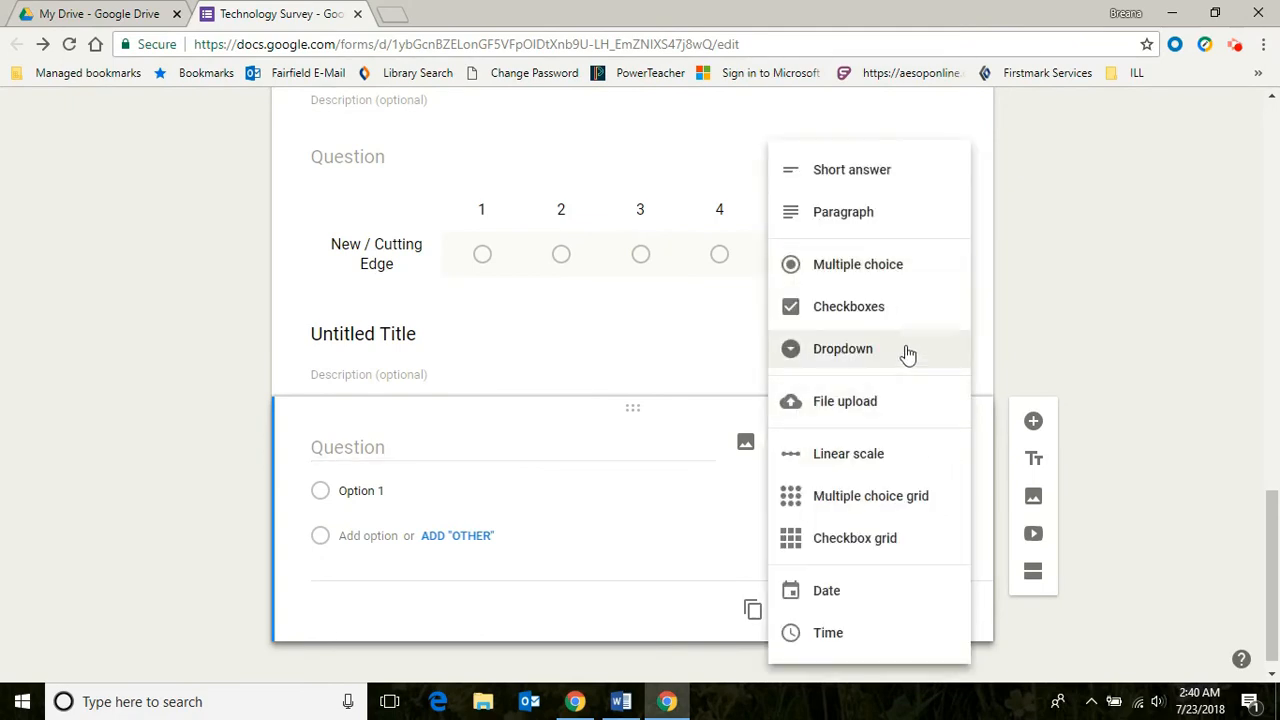
pyautogui.click(877, 544)
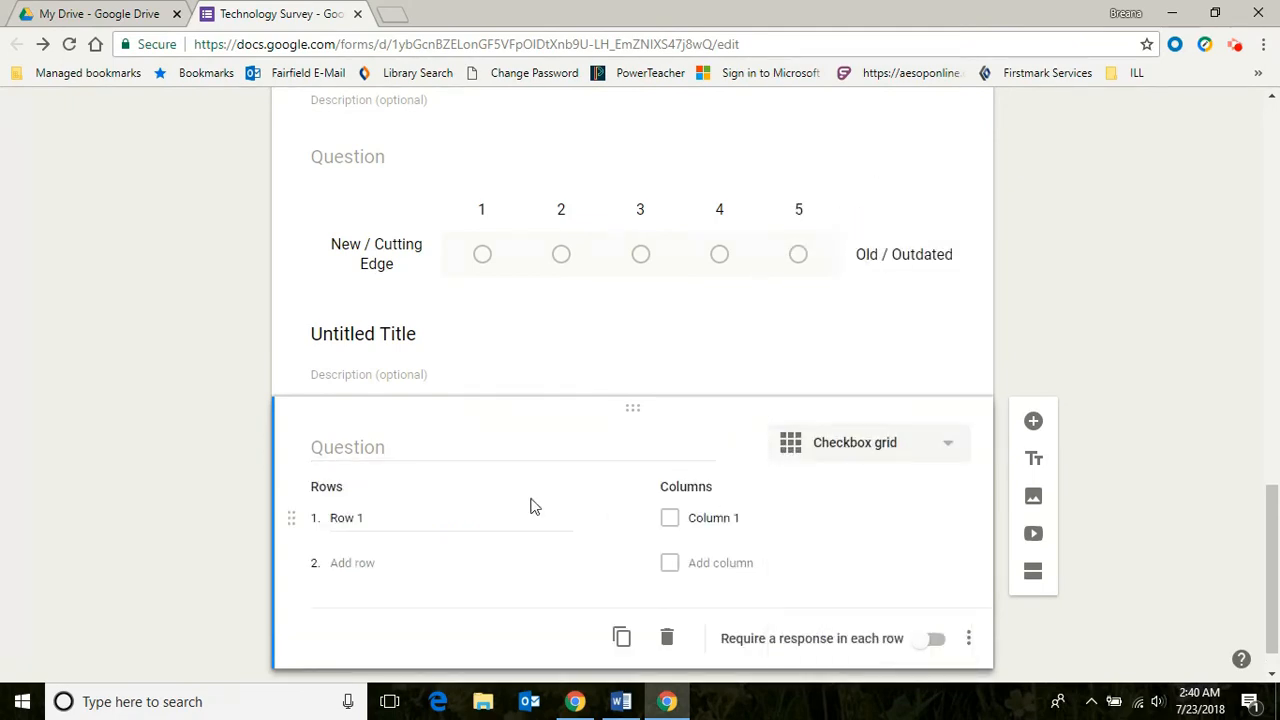
pyautogui.click(415, 338)
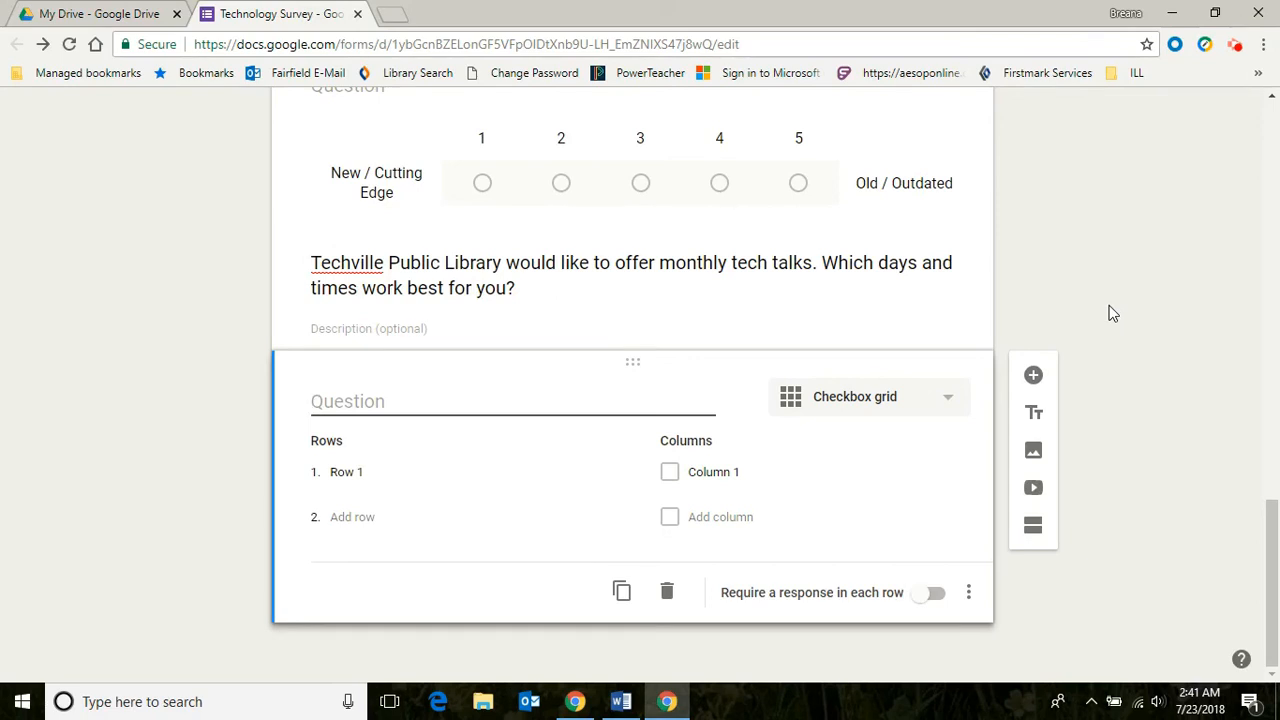
# Fill the checkbox grid with rows Monday through Saturday and columns Morning, Early afternoon, Late afternoon and Evening.
pyautogui.click(408, 472)
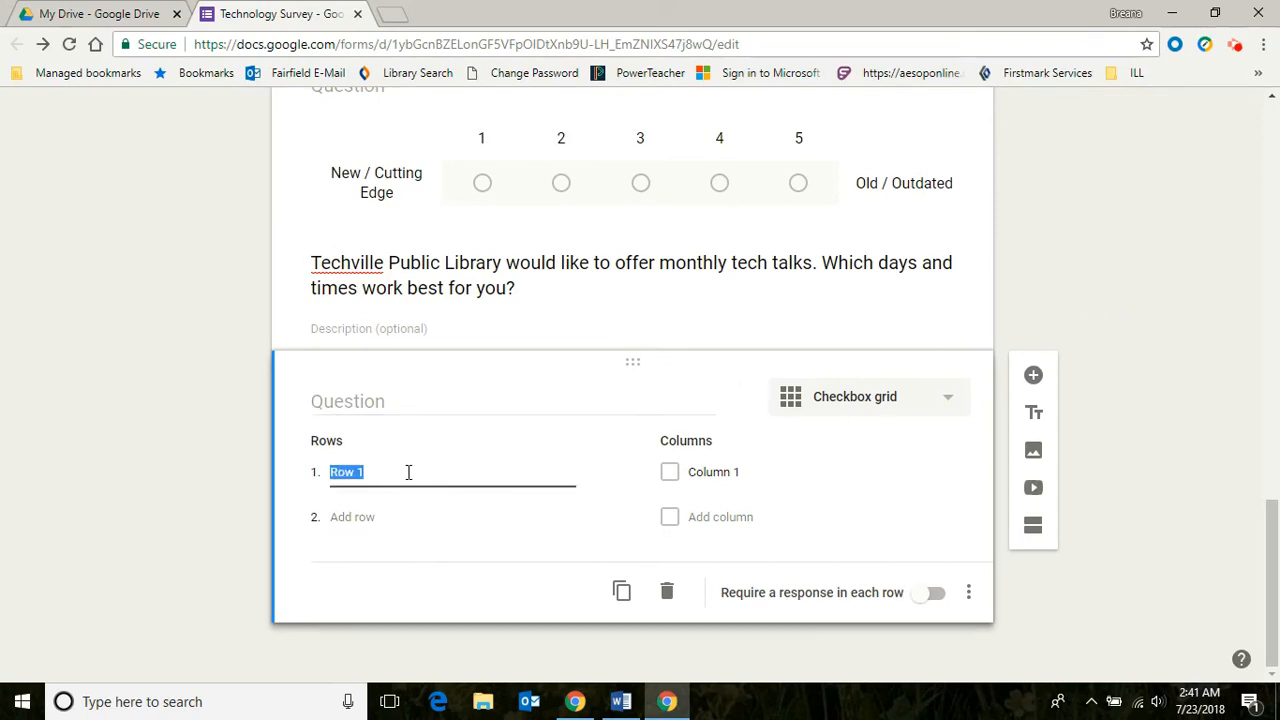
pyautogui.write('Monday')
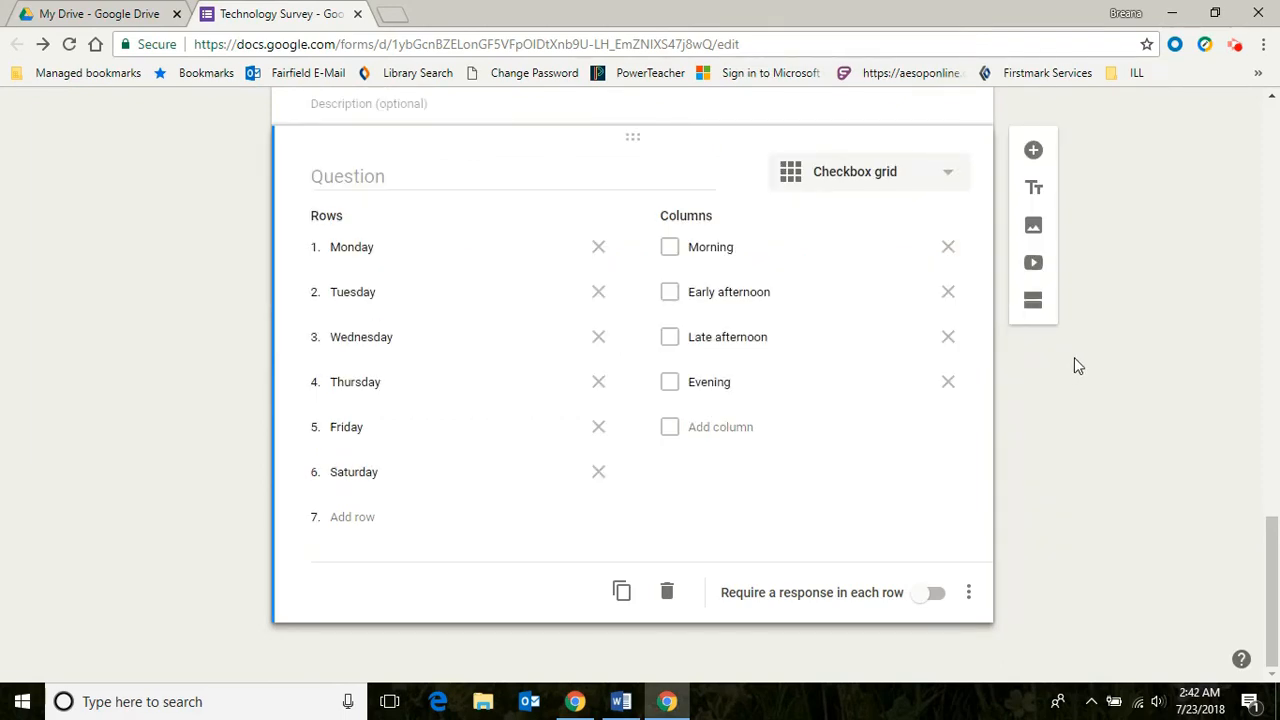
# Add a title block reading "How interested are you in the following tech talk topics?" with a Multiple choice grid question beneath it.
pyautogui.click(1040, 188)
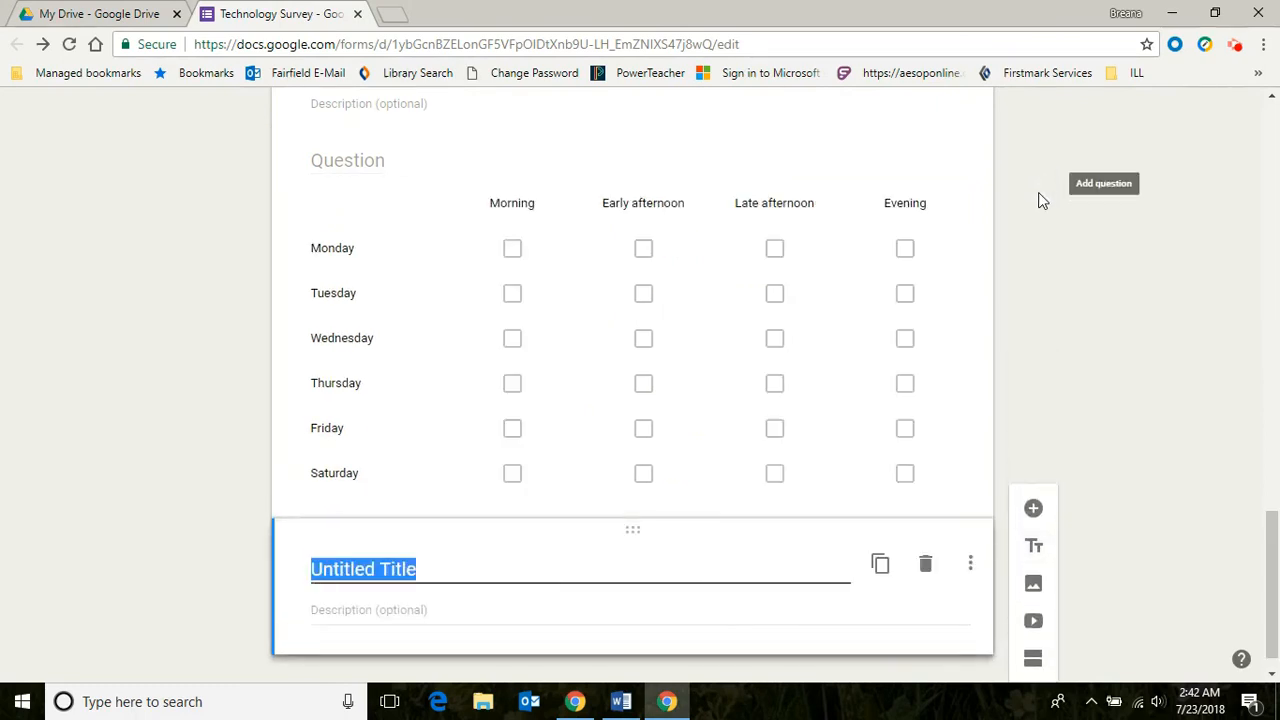
pyautogui.click(1036, 510)
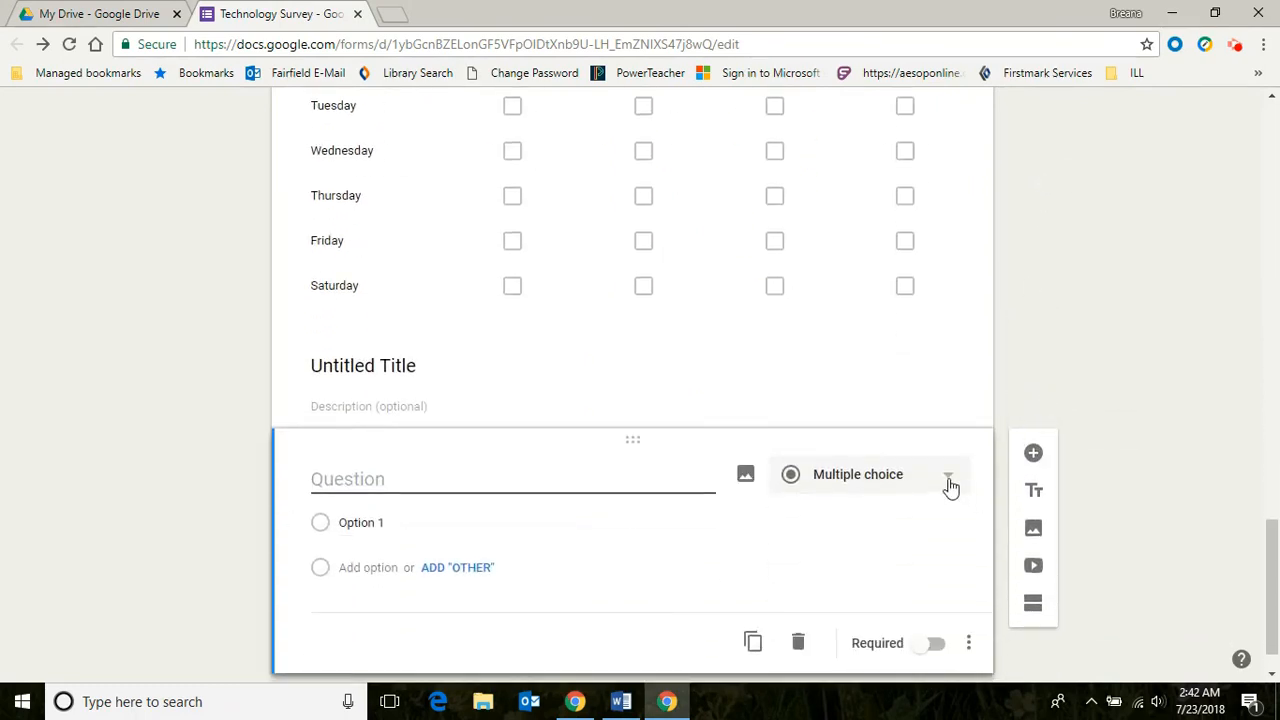
pyautogui.click(950, 478)
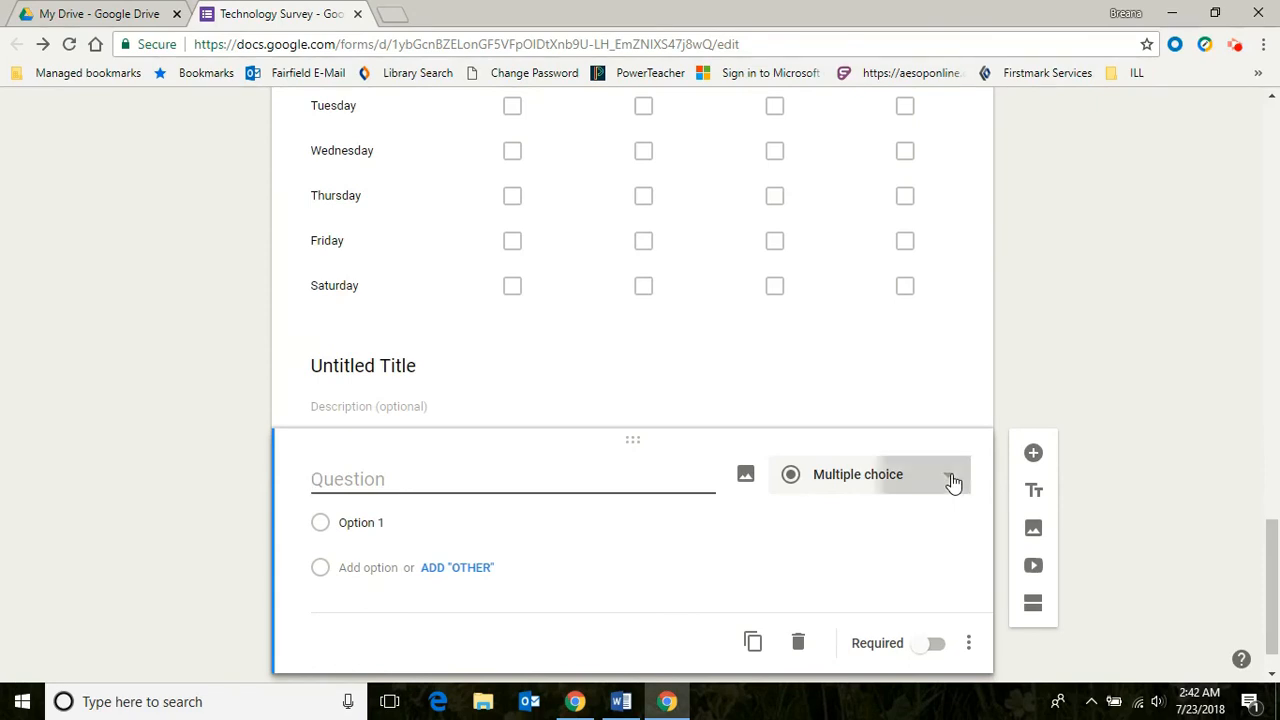
pyautogui.click(930, 500)
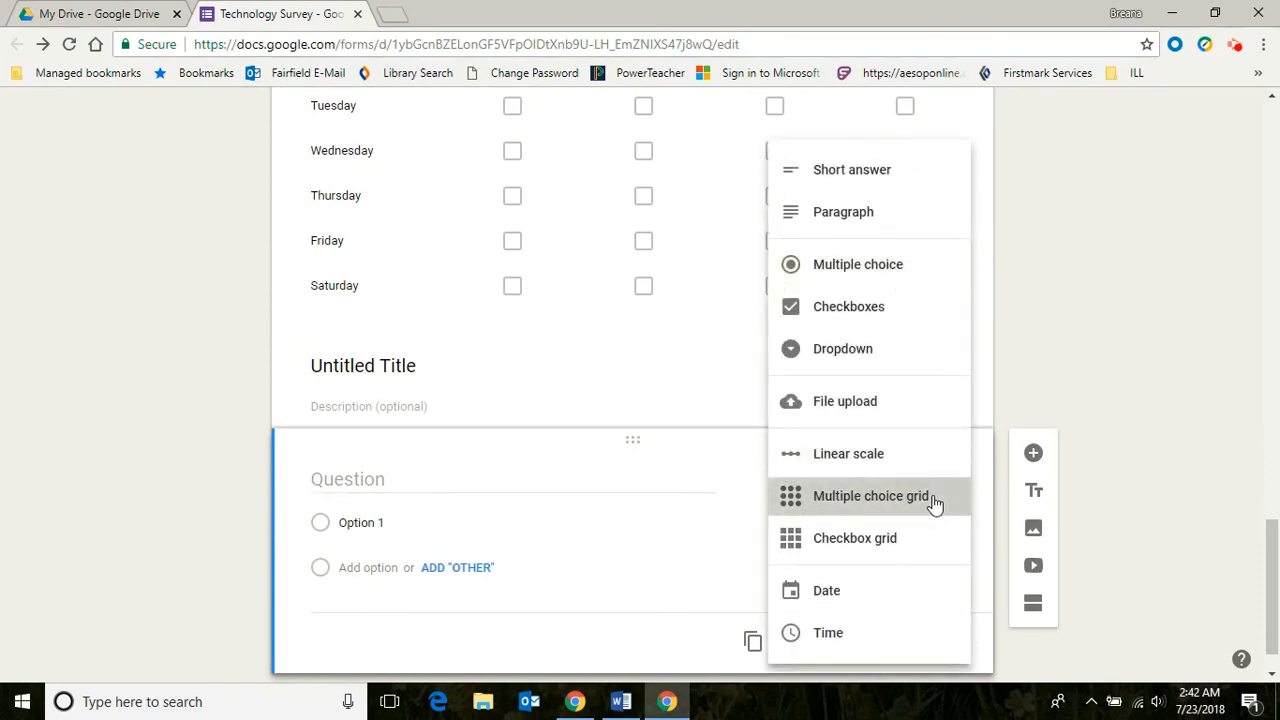
# Give the topics grid the columns Not Interested, Somewhat Interested and Very Interested, with rows on Overdrive, Hoopla, social media accounts and improving online search skills.
pyautogui.click(391, 476)
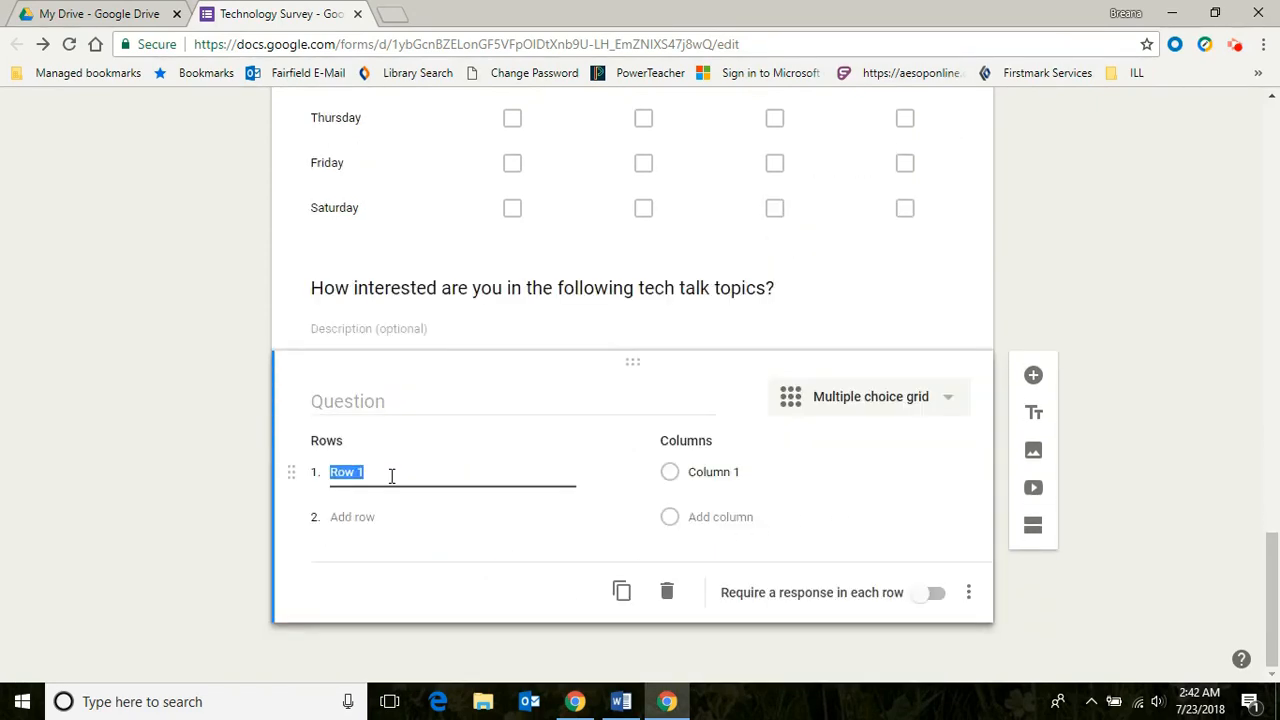
pyautogui.click(737, 476)
pyautogui.write('NOt')
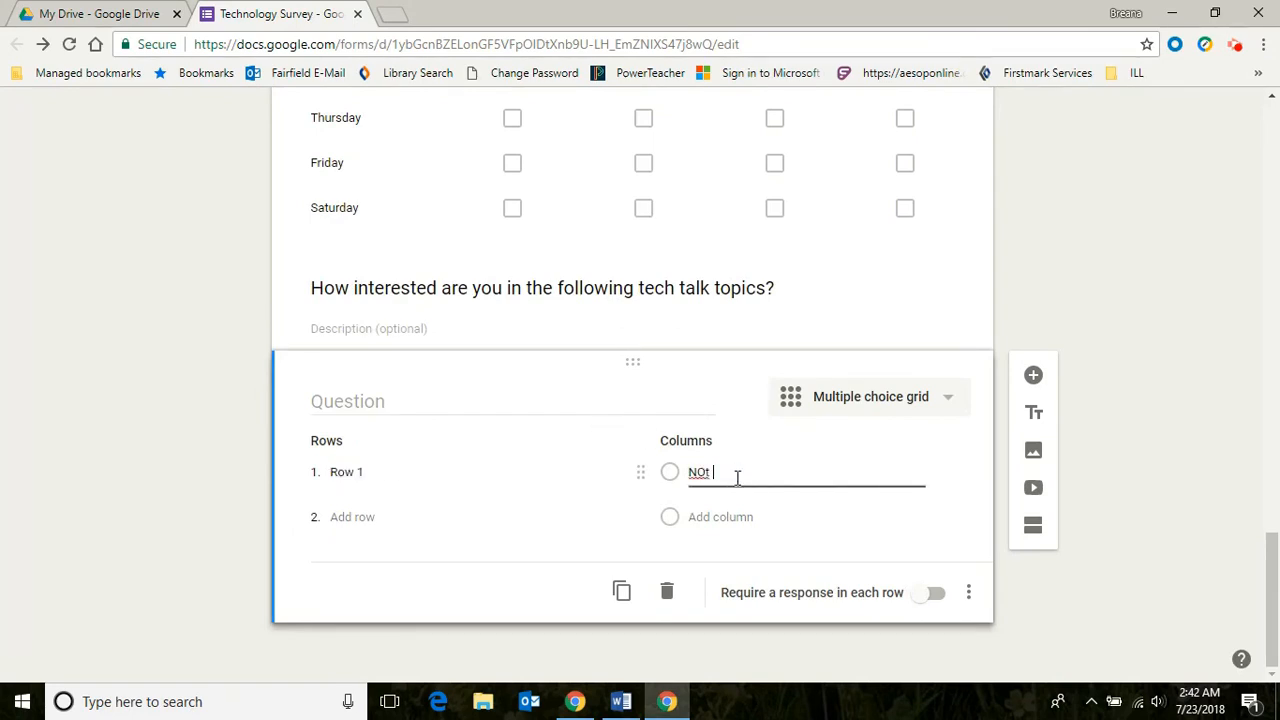
pyautogui.press('BackSpace')
pyautogui.press('BackSpace')
pyautogui.write('ont')
pyautogui.press('BackSpace')
pyautogui.press('BackSpace')
pyautogui.write('t Interested')
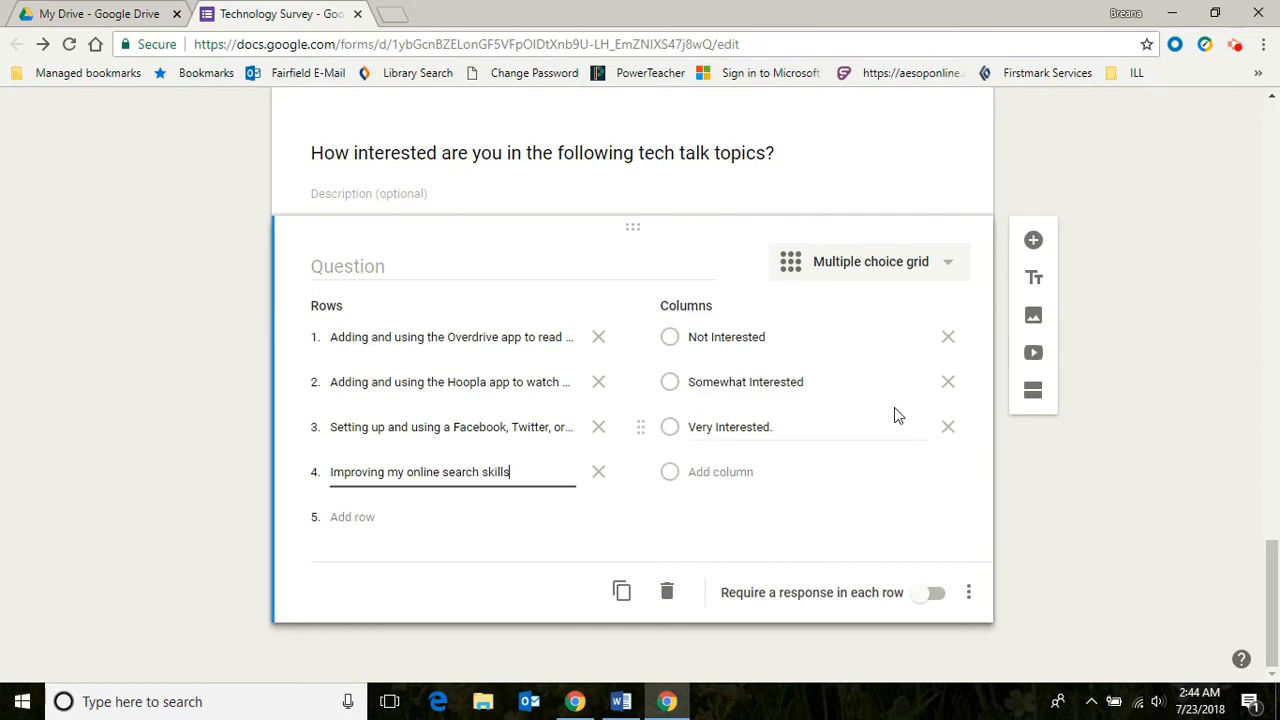
# Preview the survey as respondents see it, check every question through to the submit area, and close the preview.
pyautogui.scroll(15, 895, 410)
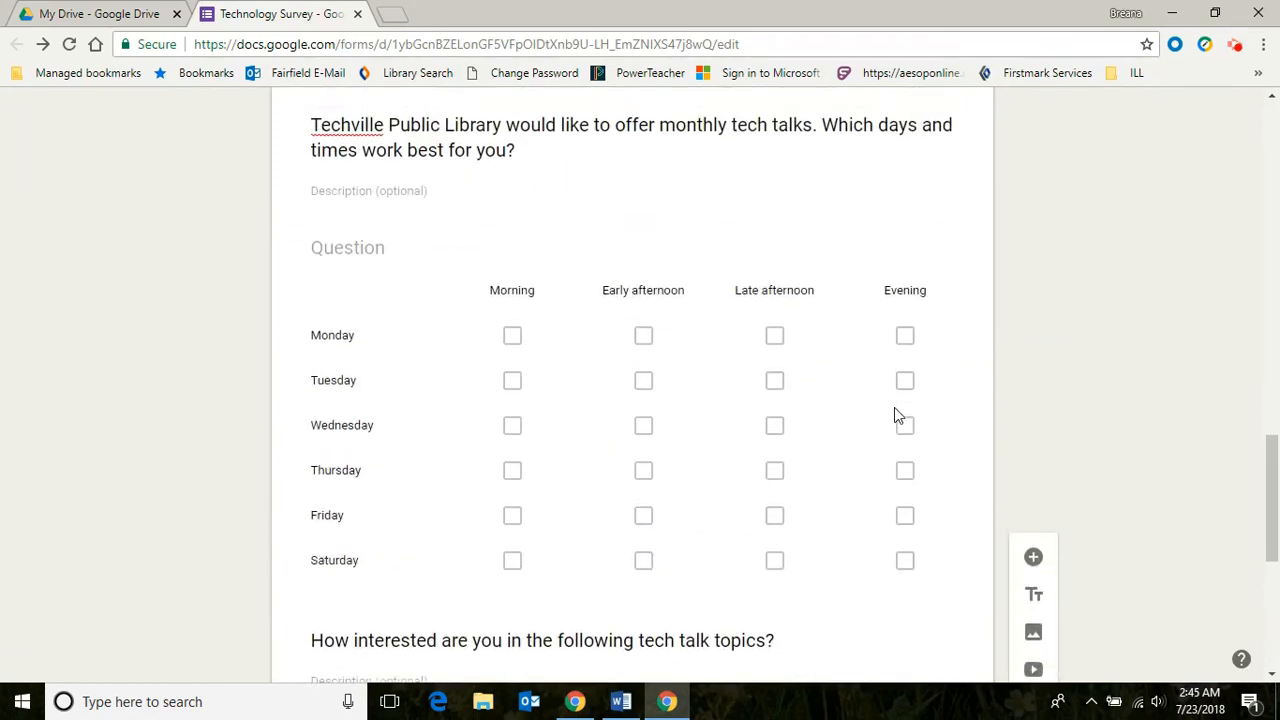
pyautogui.scroll(8, 894, 416)
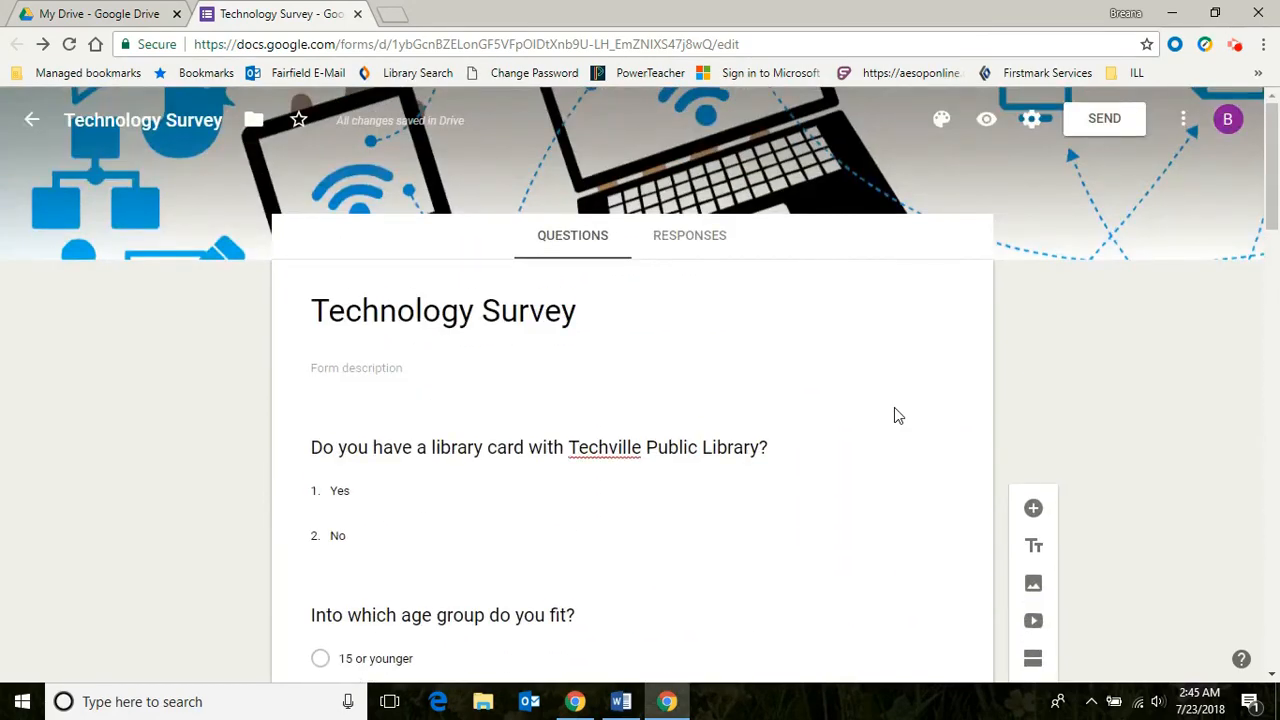
pyautogui.click(987, 119)
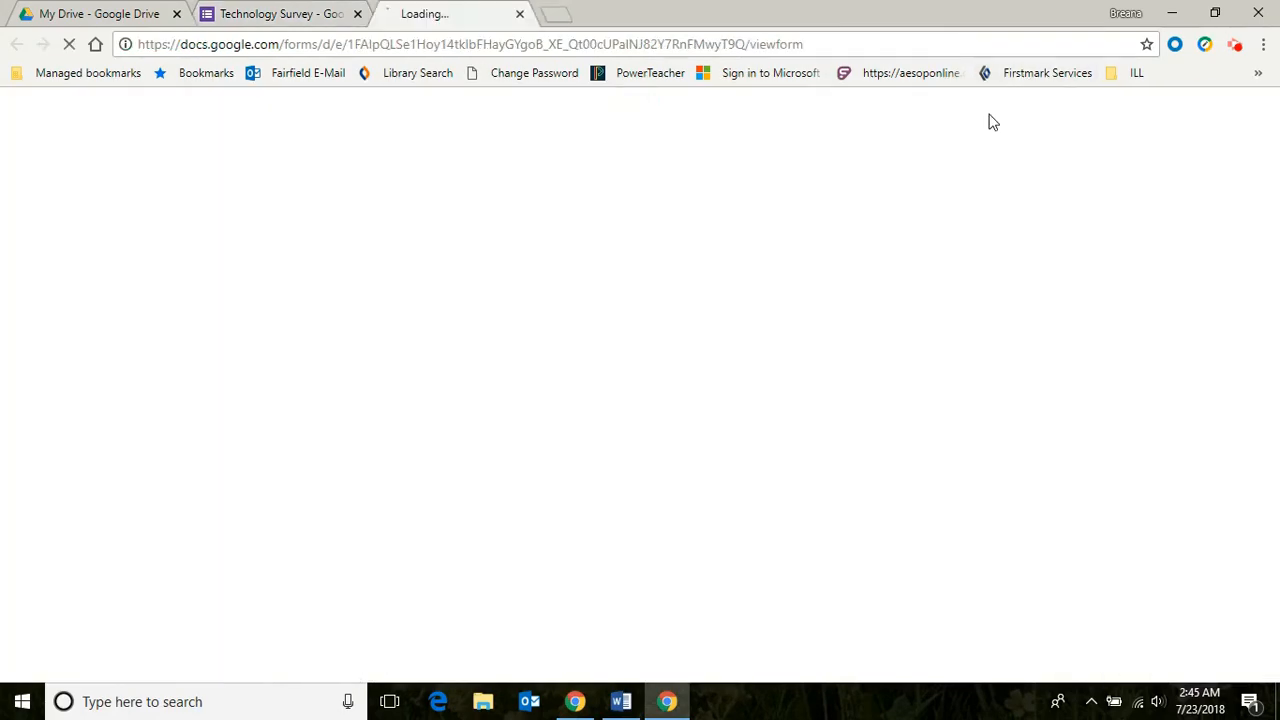
pyautogui.scroll(-3, 840, 280)
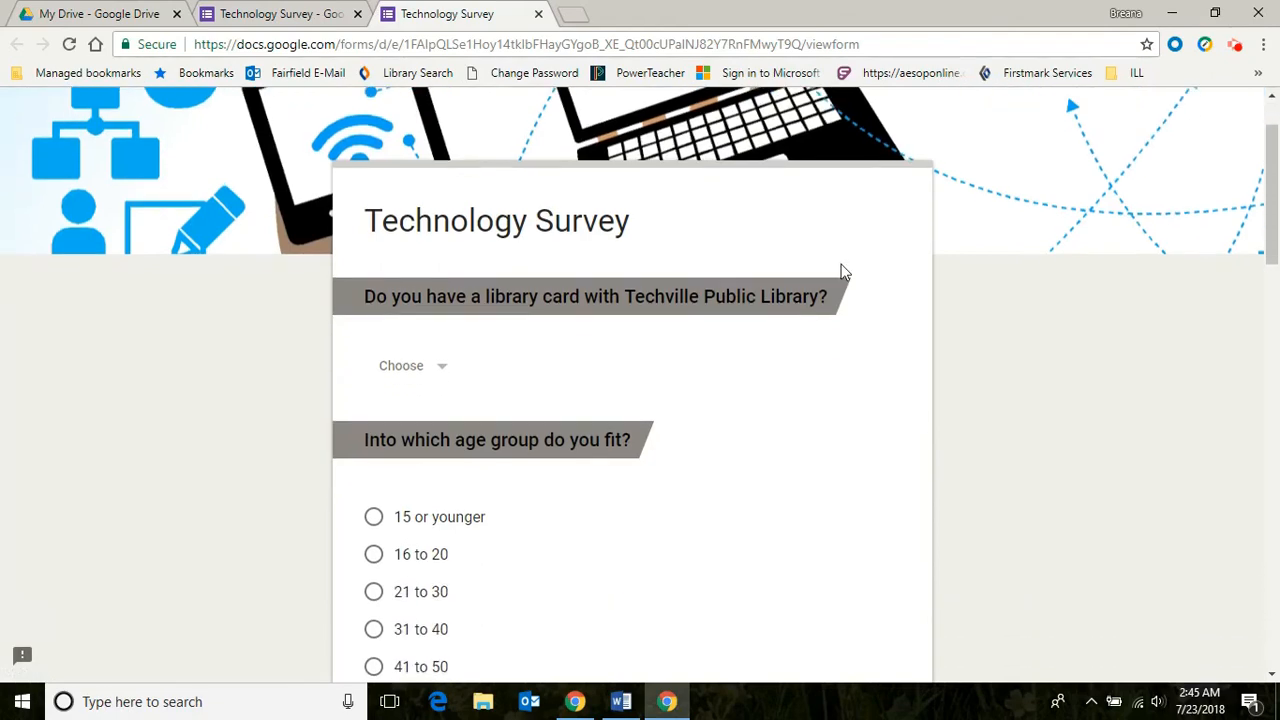
pyautogui.scroll(-1, 840, 291)
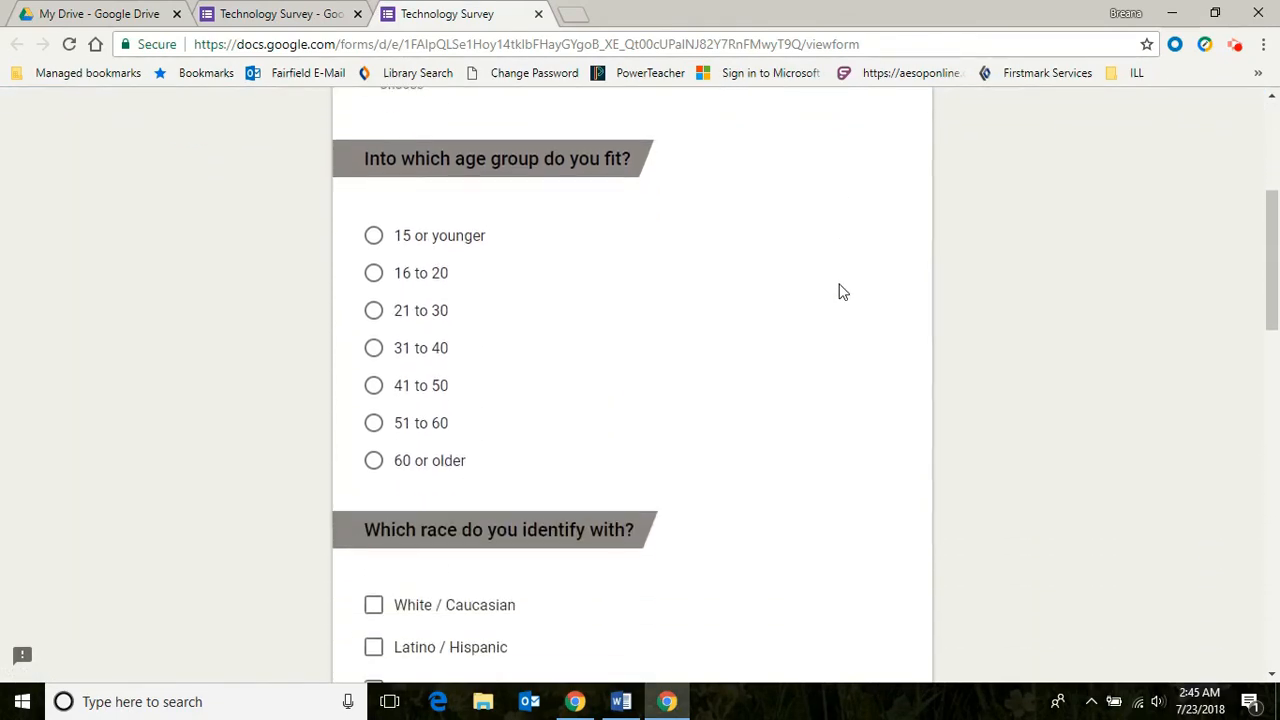
pyautogui.scroll(-4, 840, 291)
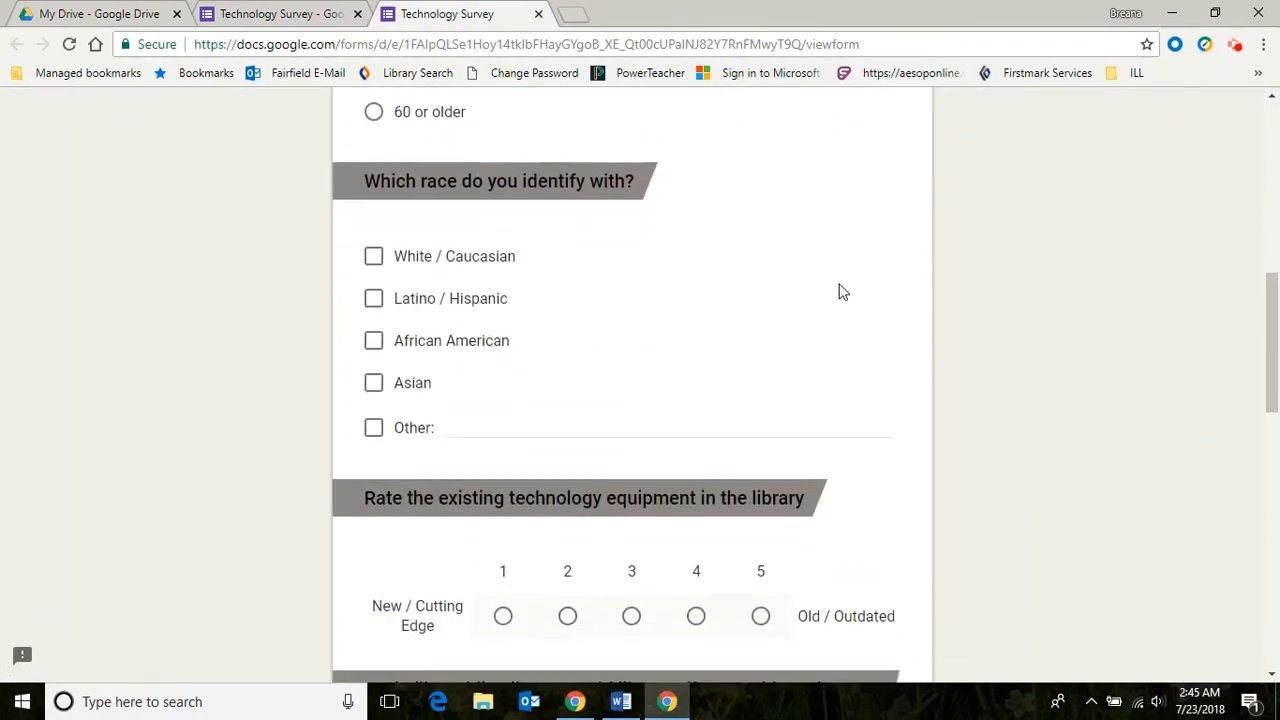
pyautogui.scroll(-1, 840, 291)
pyautogui.scroll(-3, 840, 291)
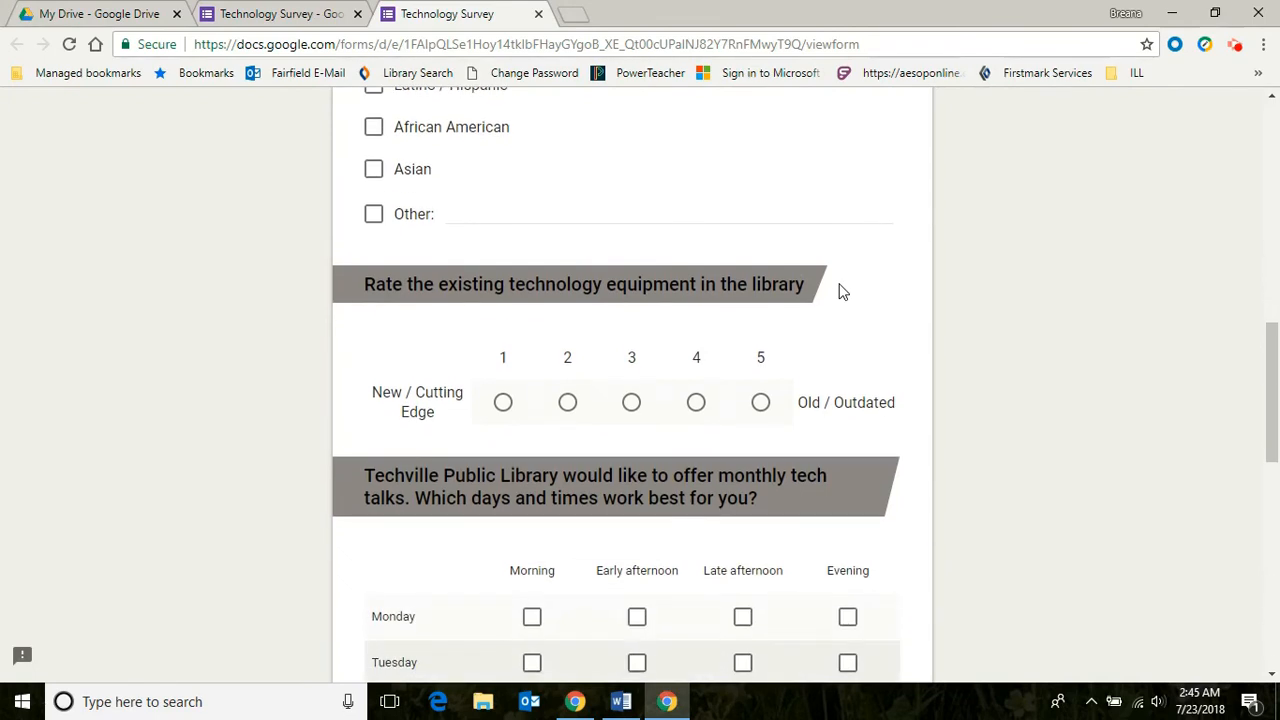
pyautogui.scroll(-2, 839, 283)
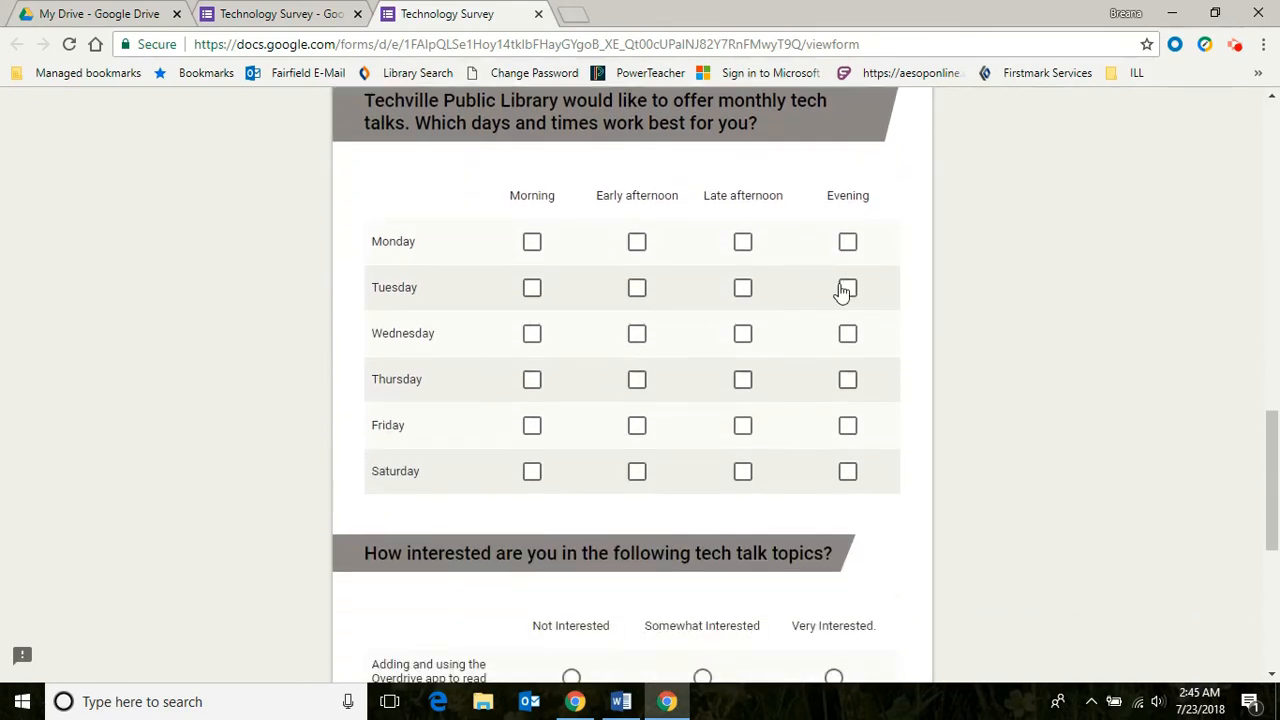
pyautogui.scroll(-4, 843, 290)
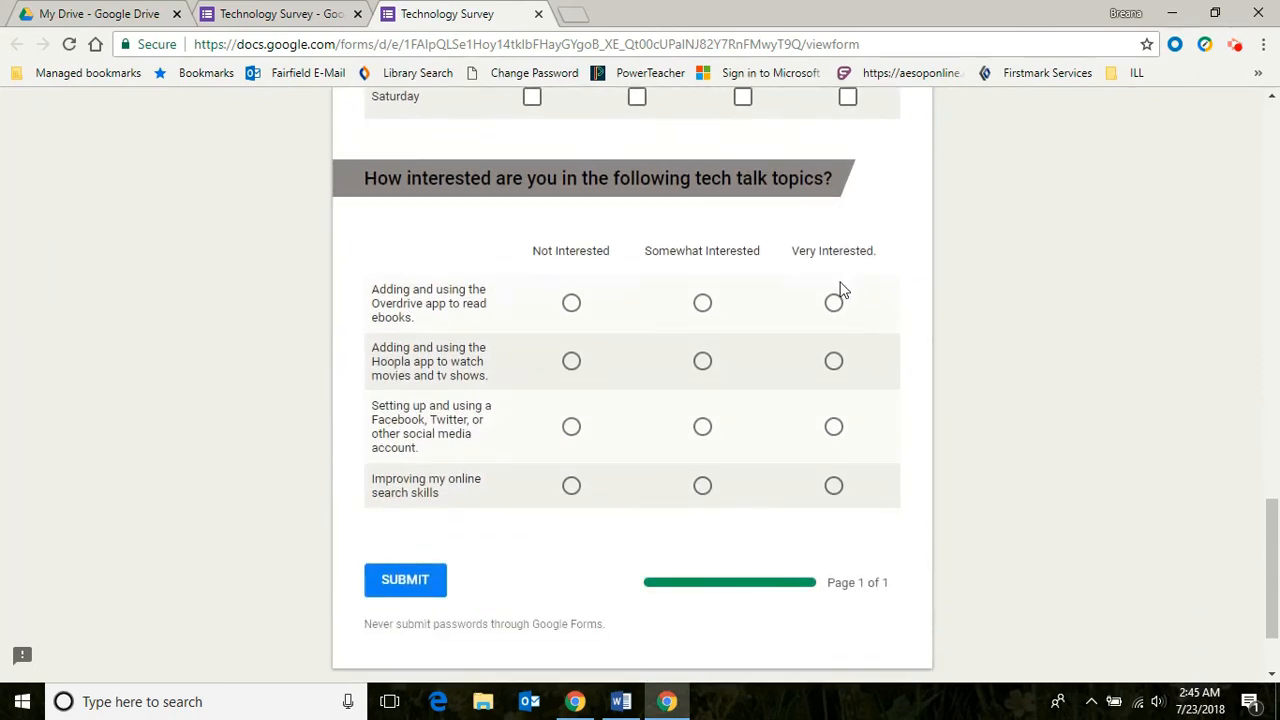
pyautogui.scroll(-2, 840, 290)
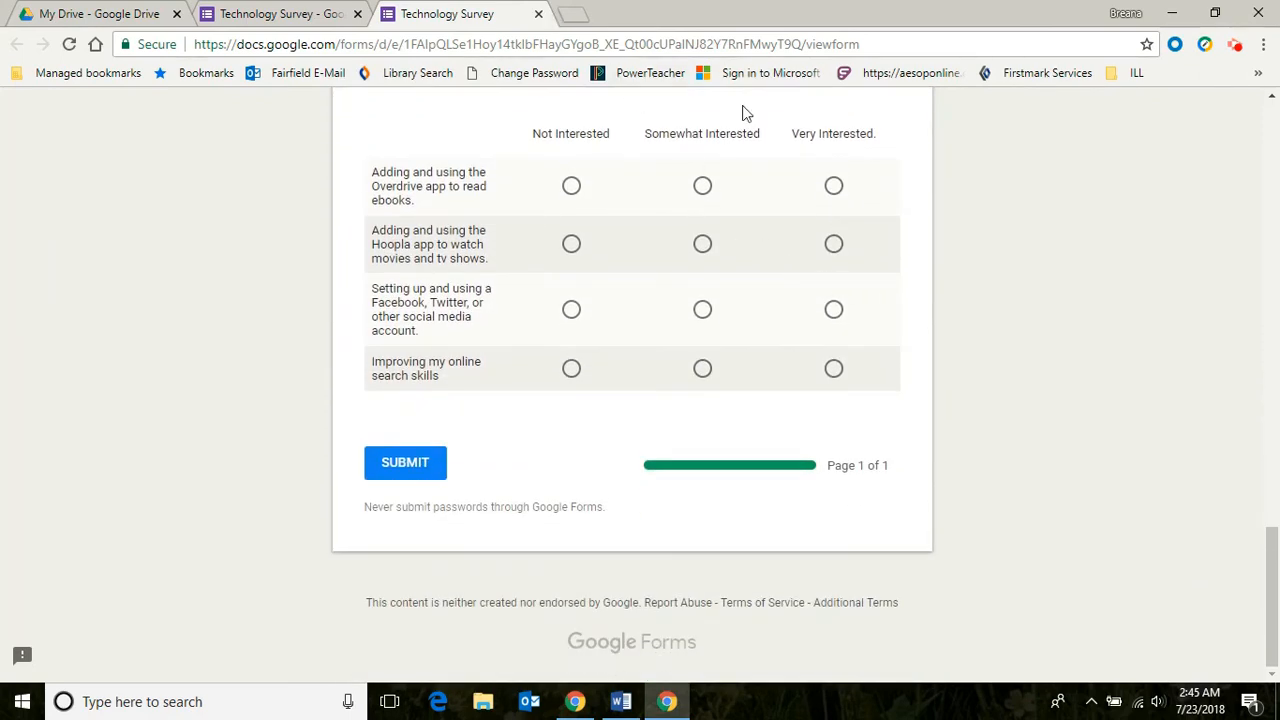
pyautogui.click(538, 14)
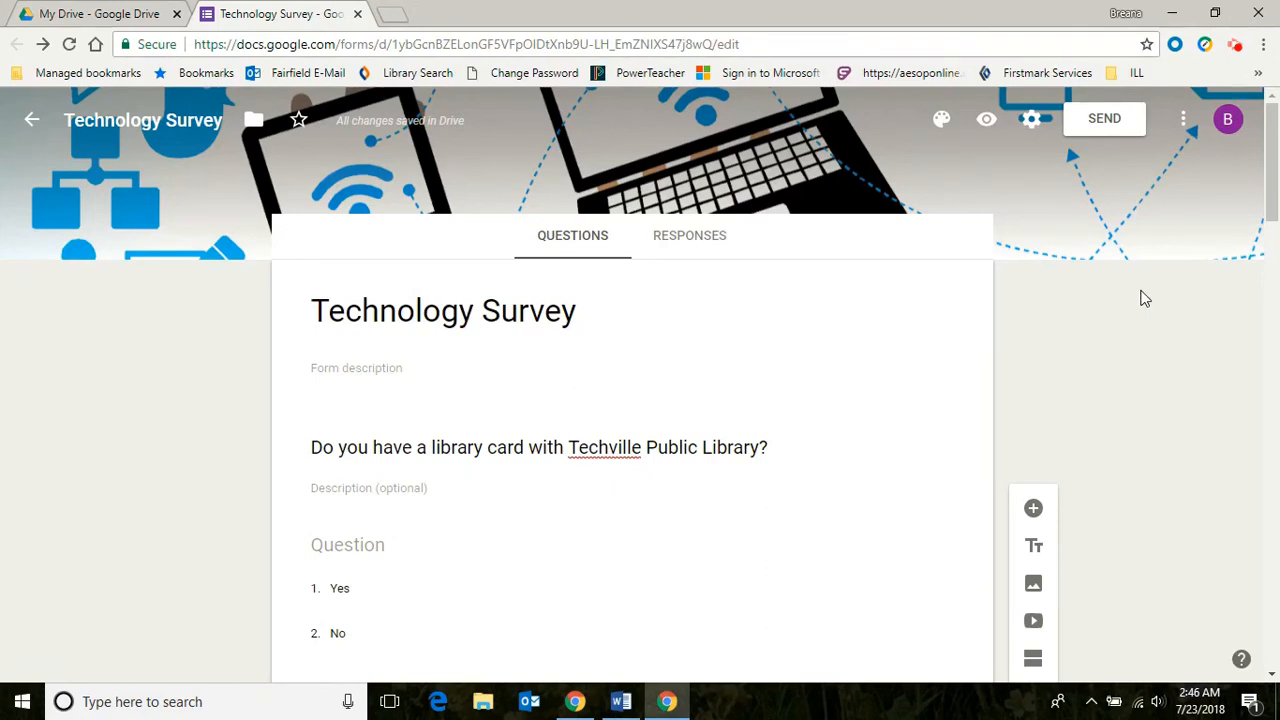
# Review the form's email, link and embed sending options and shorten the URL of the form link.
pyautogui.click(1105, 121)
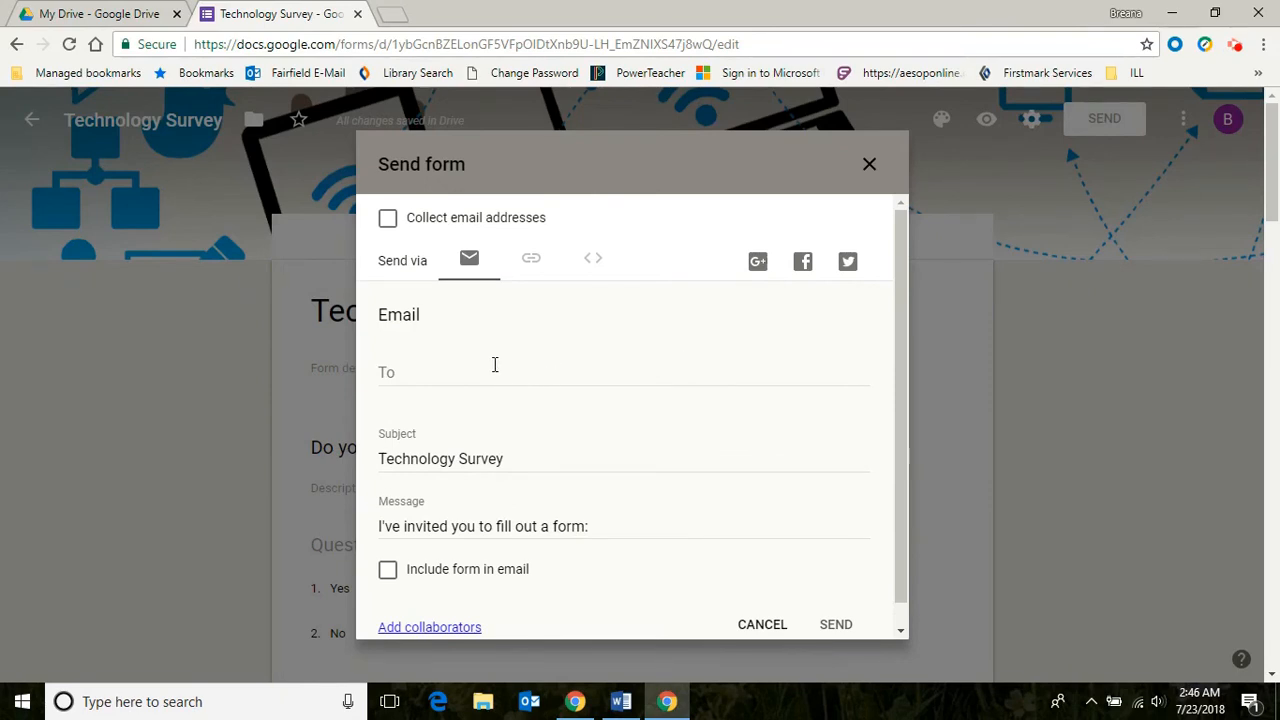
pyautogui.click(528, 259)
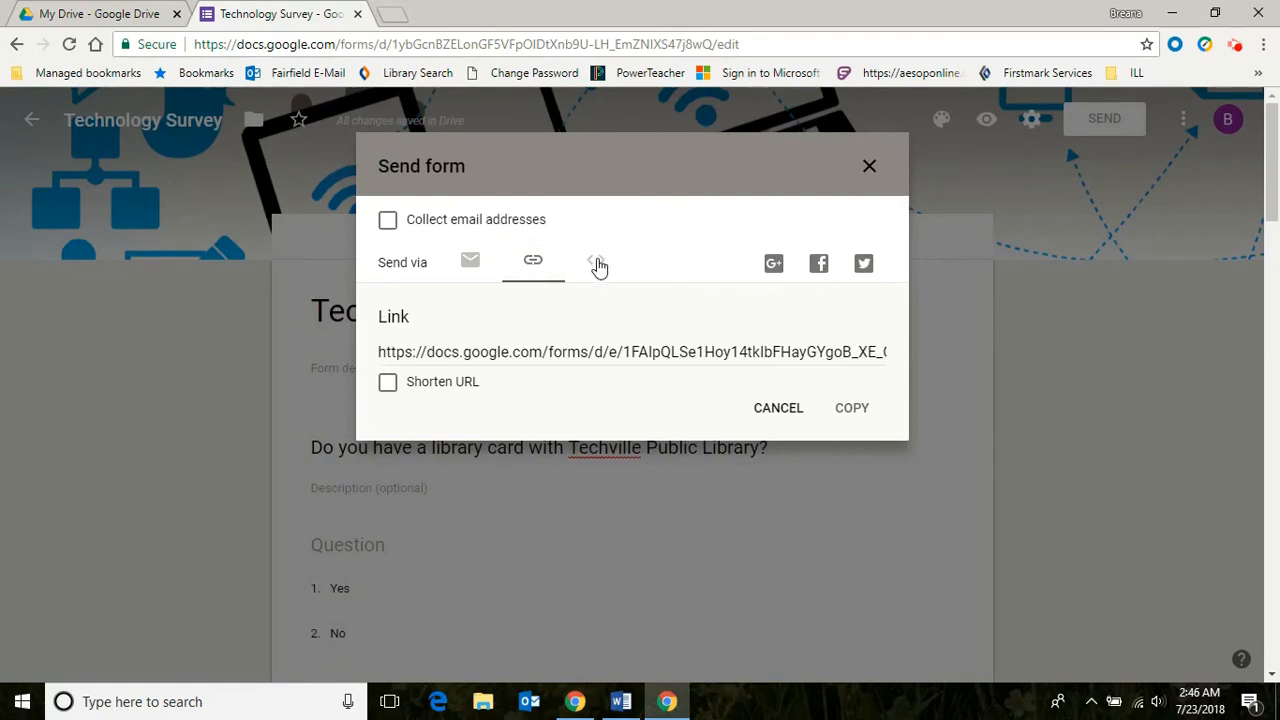
pyautogui.click(596, 262)
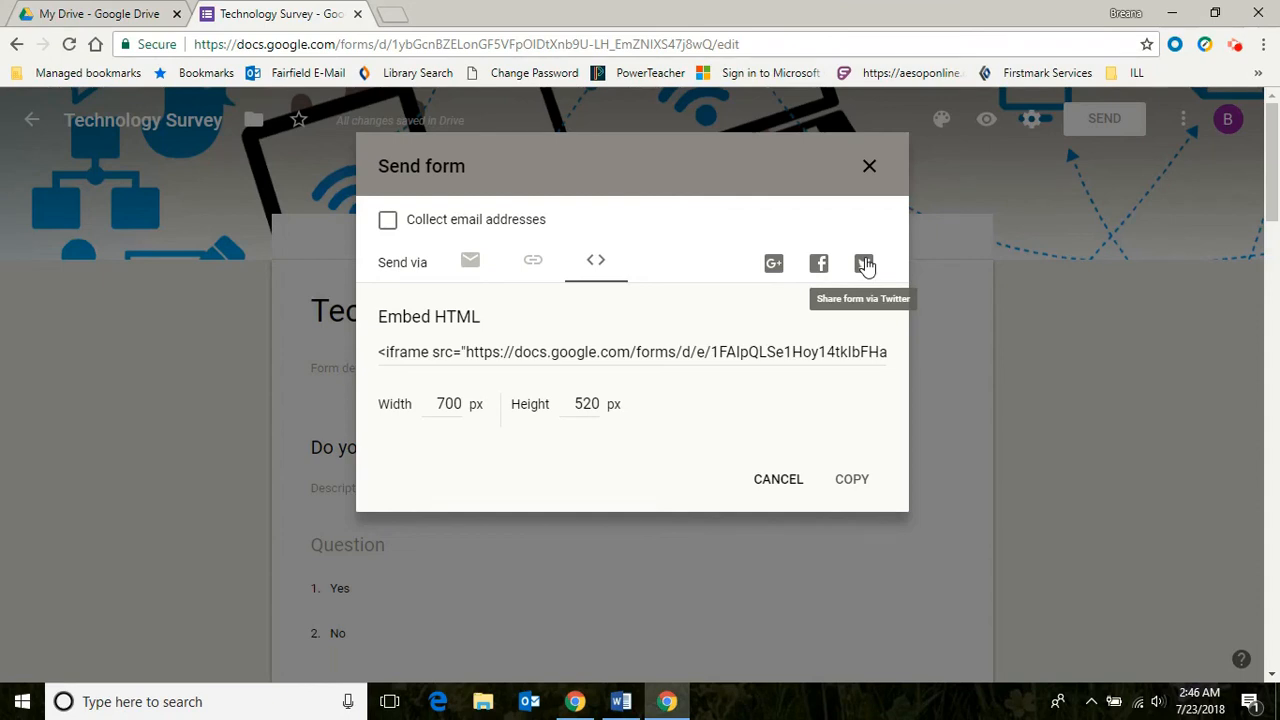
pyautogui.click(533, 265)
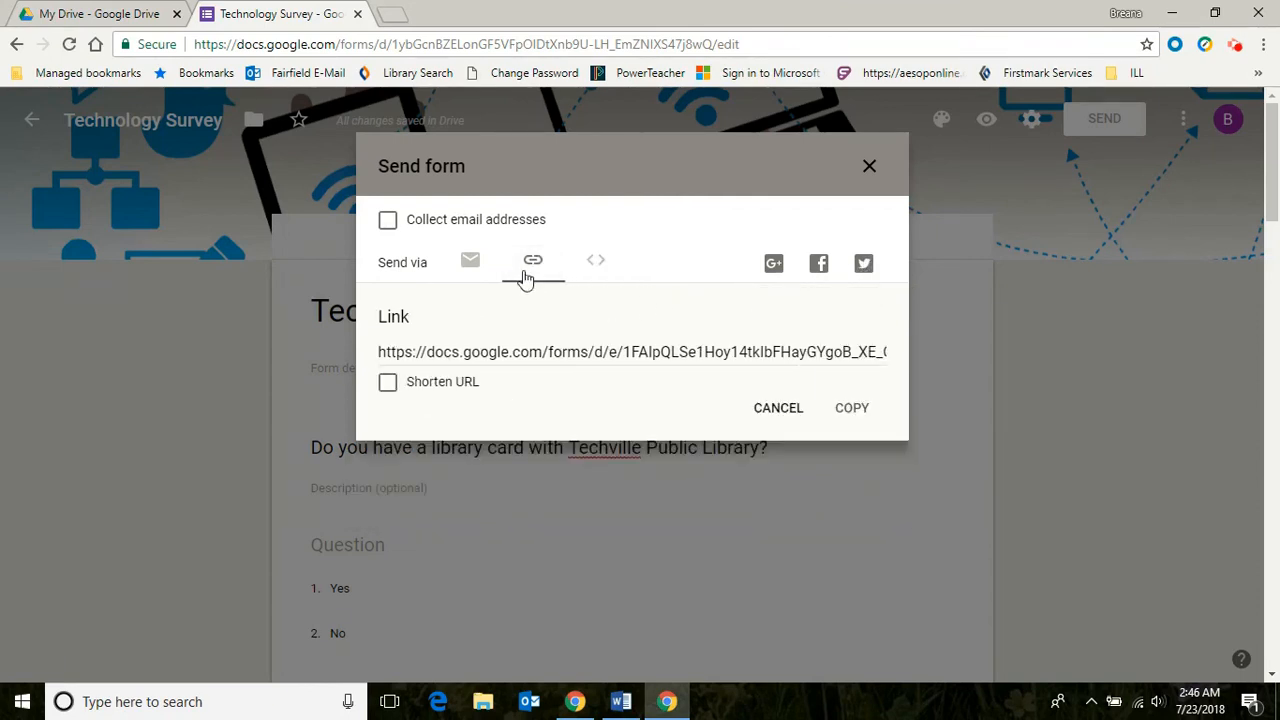
pyautogui.click(388, 384)
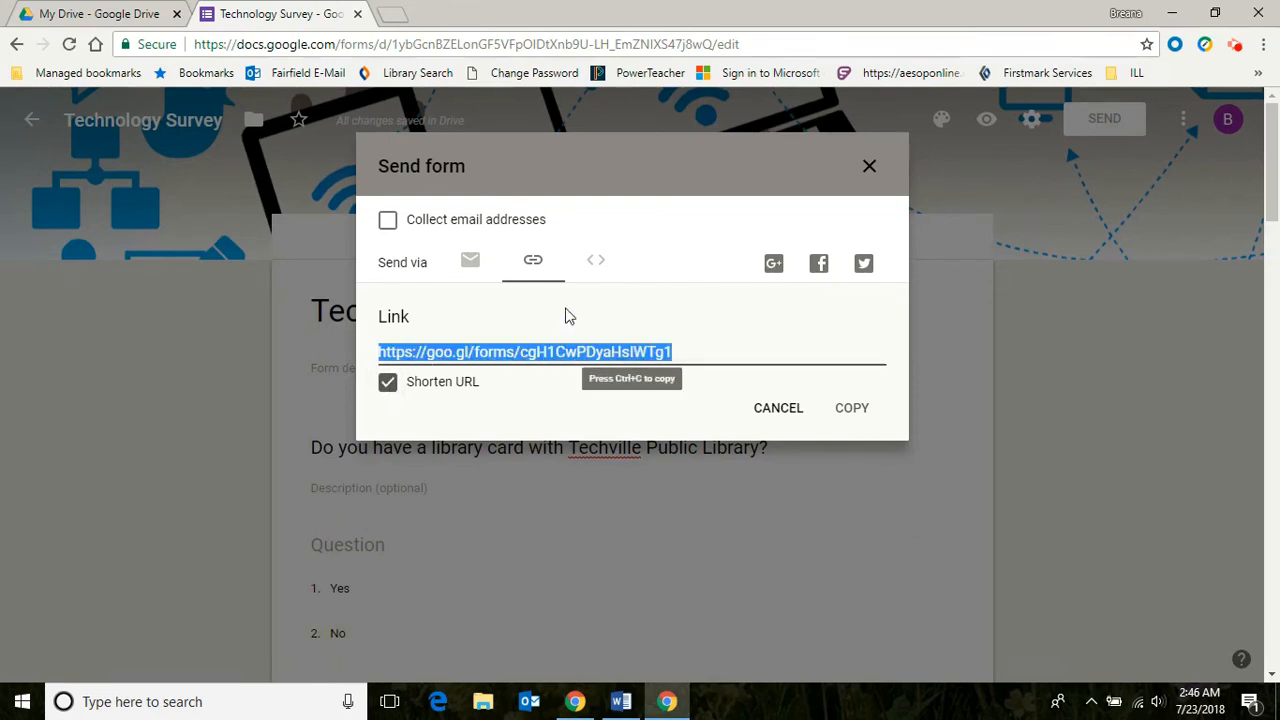
# View the Facebook sharing page for the survey, then return to the form and close its sending options.
pyautogui.click(819, 266)
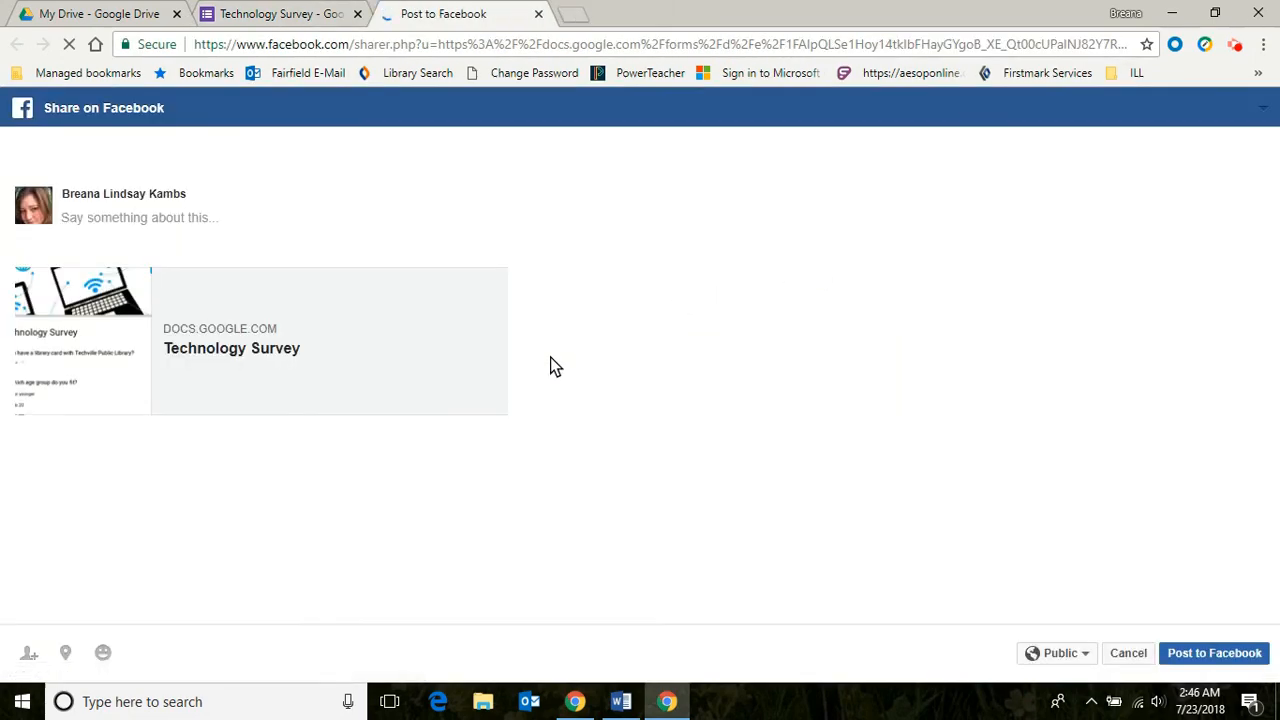
pyautogui.click(290, 14)
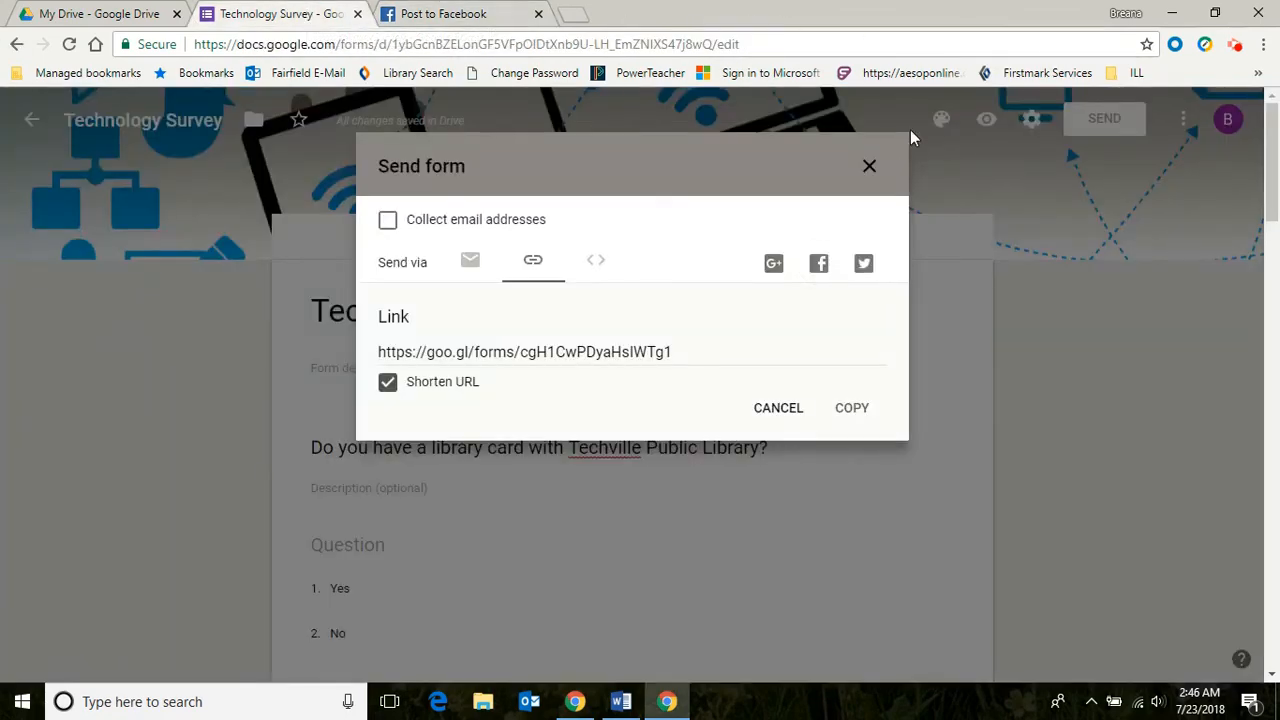
pyautogui.click(869, 167)
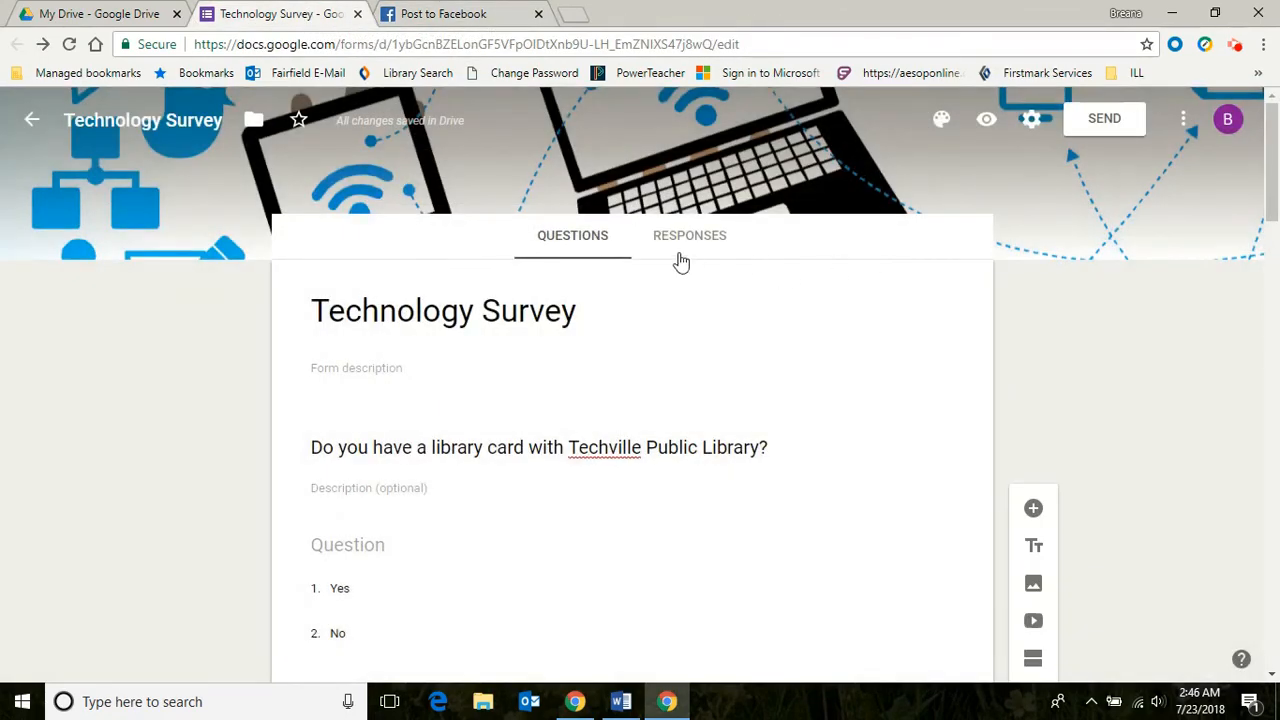